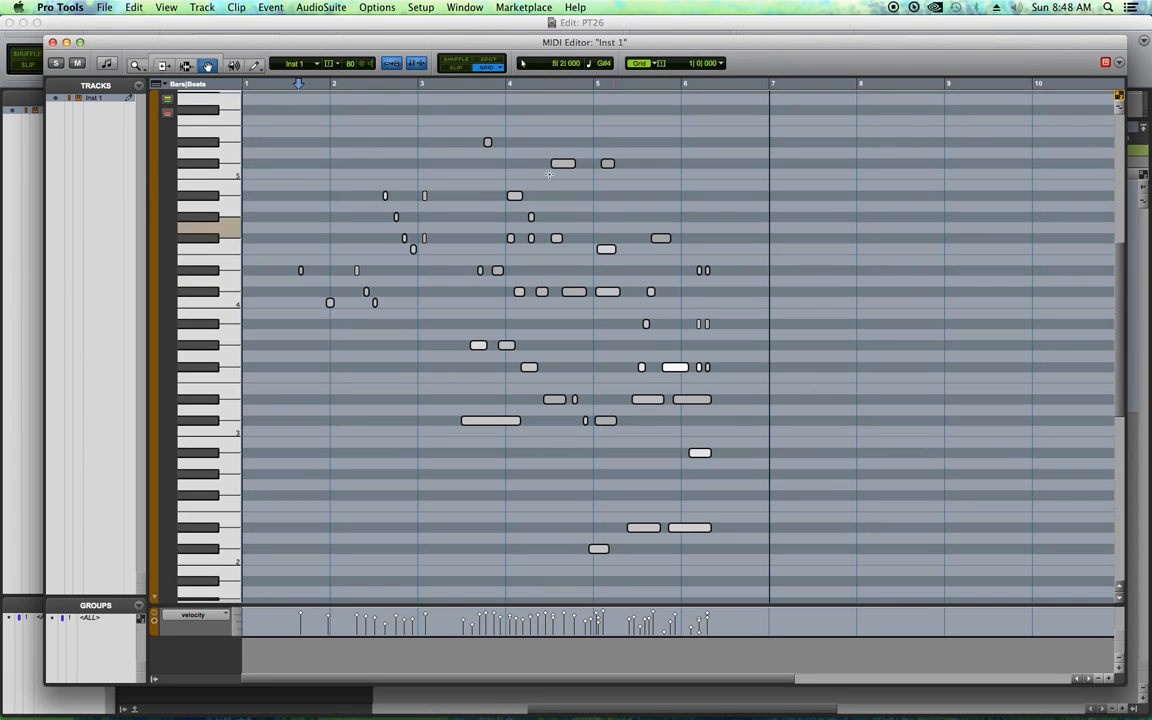
Close the MIDI Editor and delete the existing Inst 1 track together with its clips
left_click(52, 42)
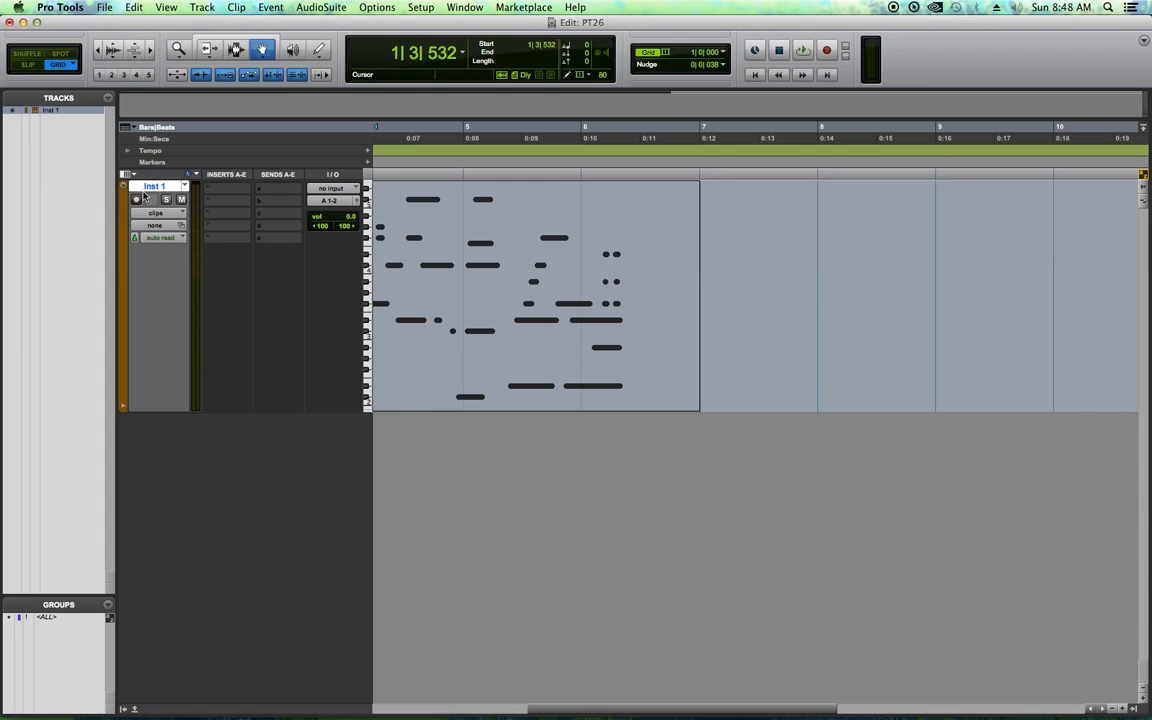
right_click(152, 186)
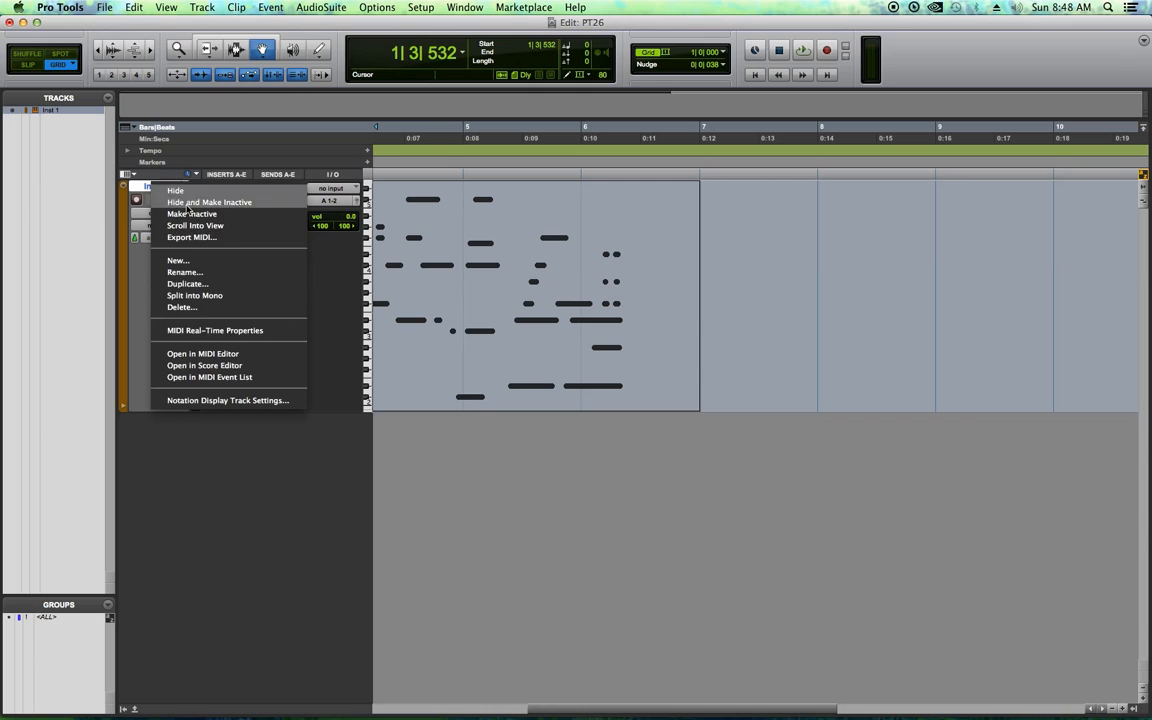
left_click(186, 307)
left_click(683, 310)
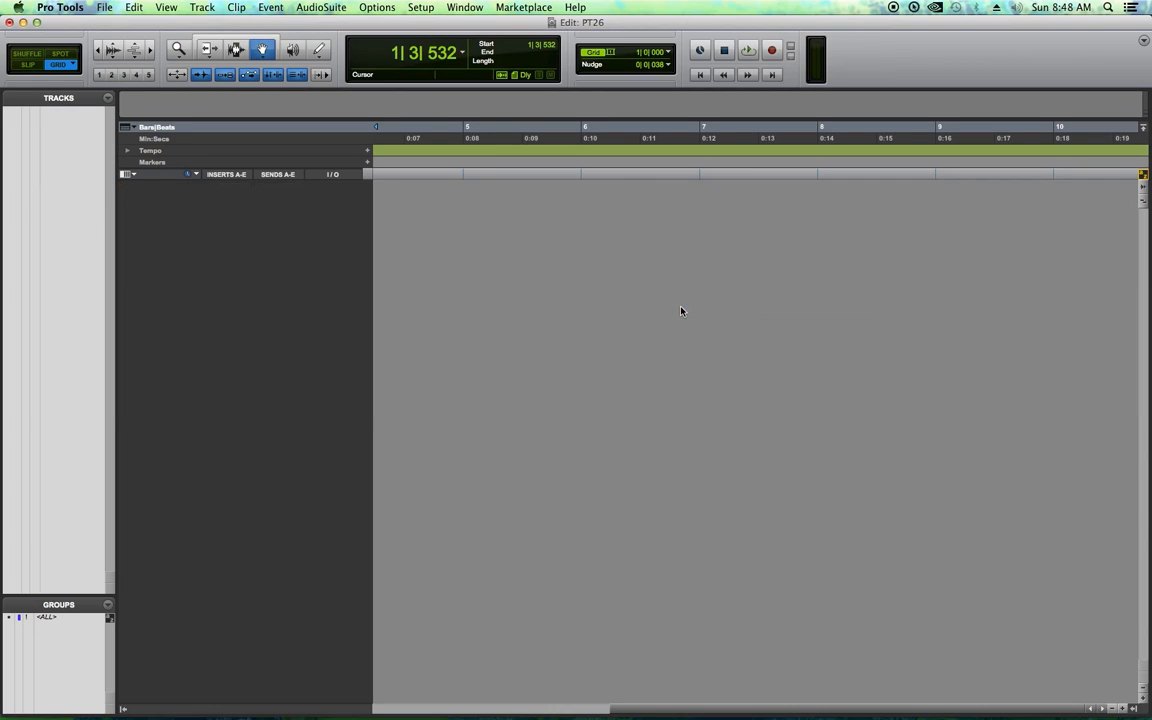
Start a new tracks setup with three stereo instrument tracks in ticks
key("super+shift+n")
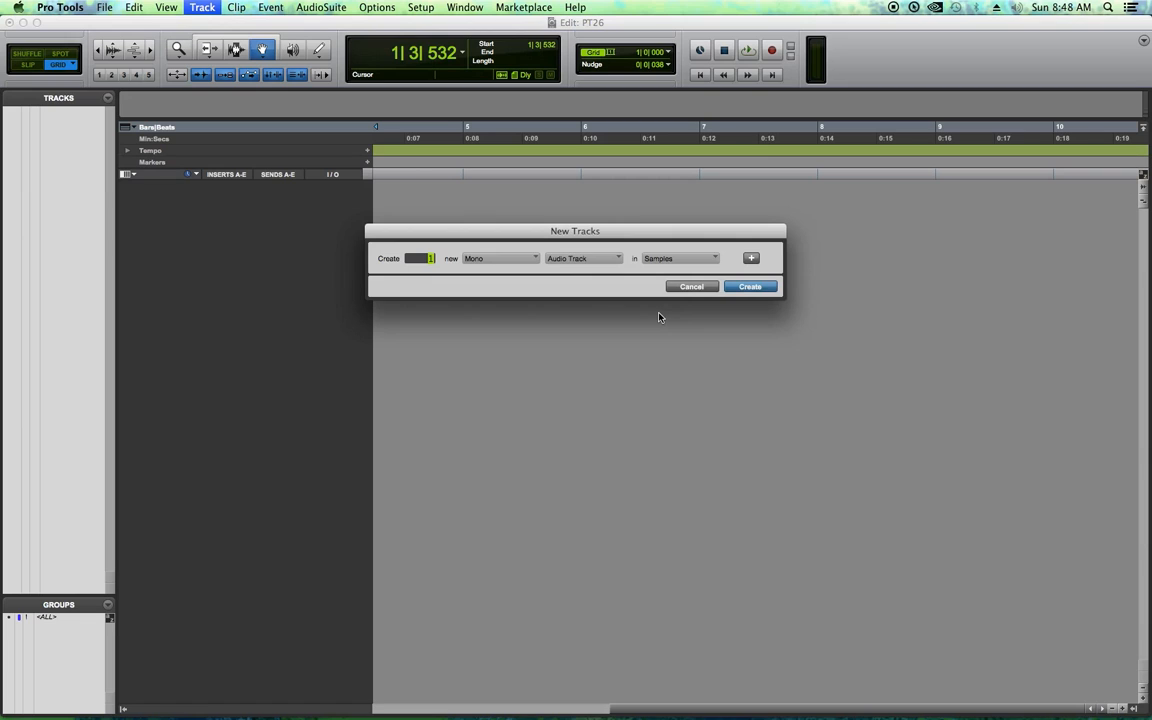
left_click(523, 260)
left_click(553, 274)
left_click(585, 259)
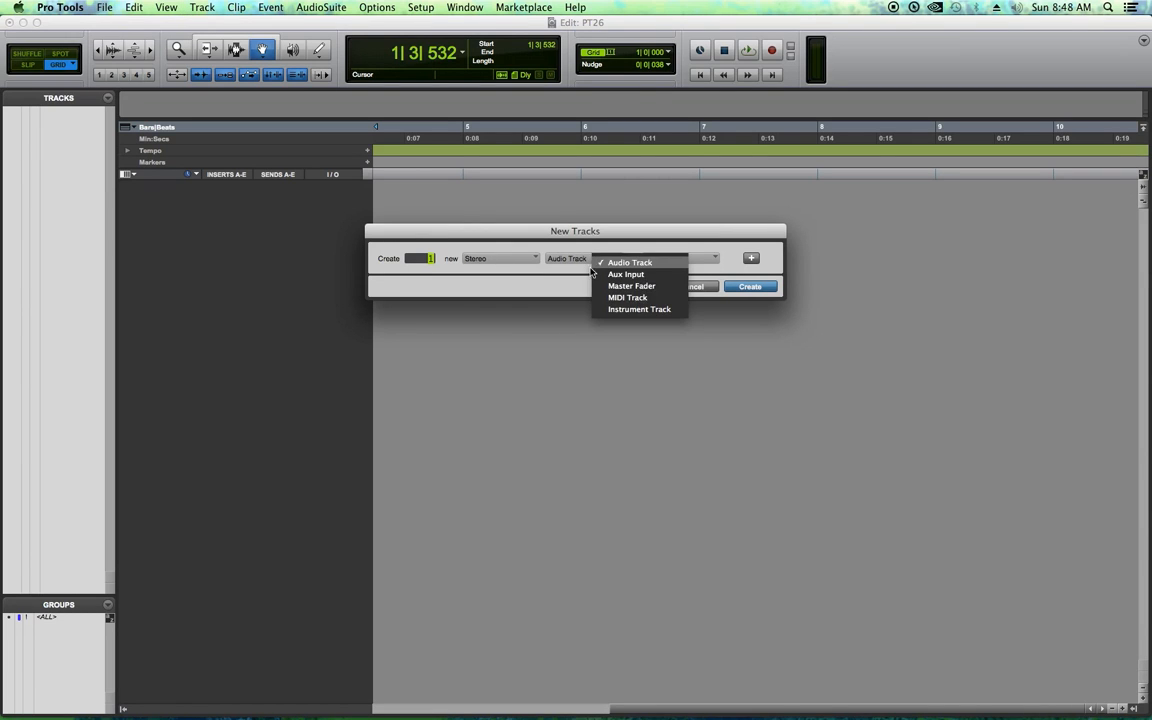
left_click(640, 310)
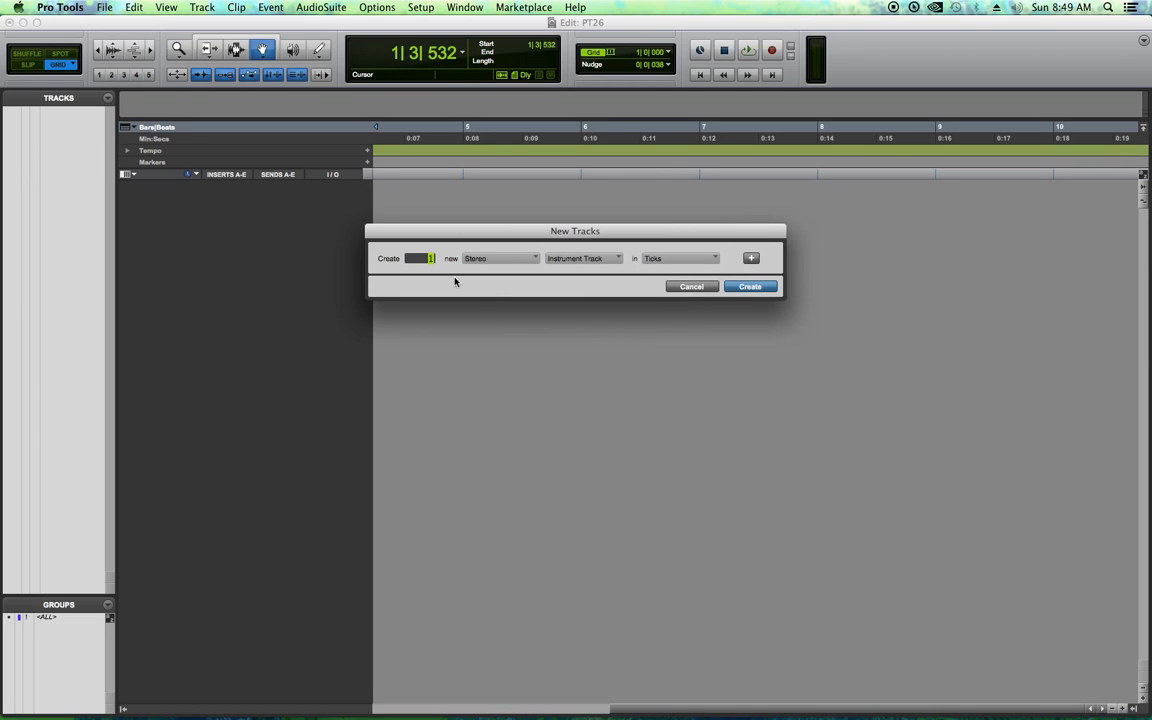
type("3")
Add a second row for one stereo master fader and create all the tracks
left_click(751, 258)
left_click(500, 280)
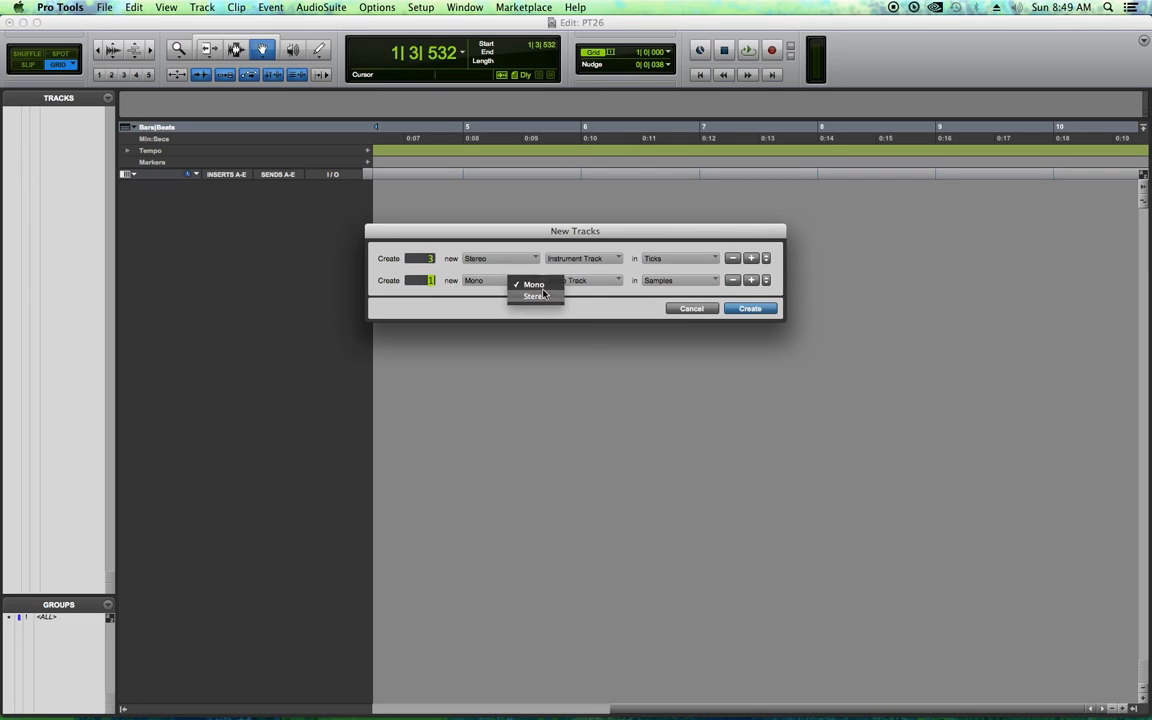
left_click(525, 294)
left_click(594, 282)
left_click(625, 311)
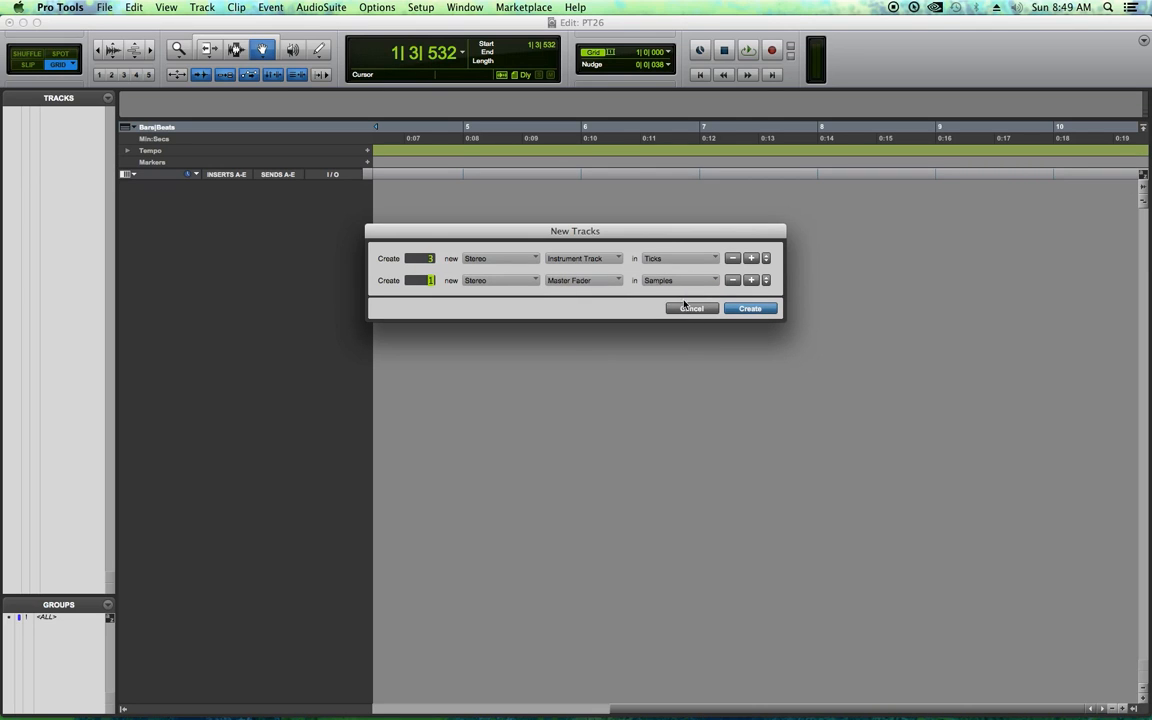
left_click(762, 310)
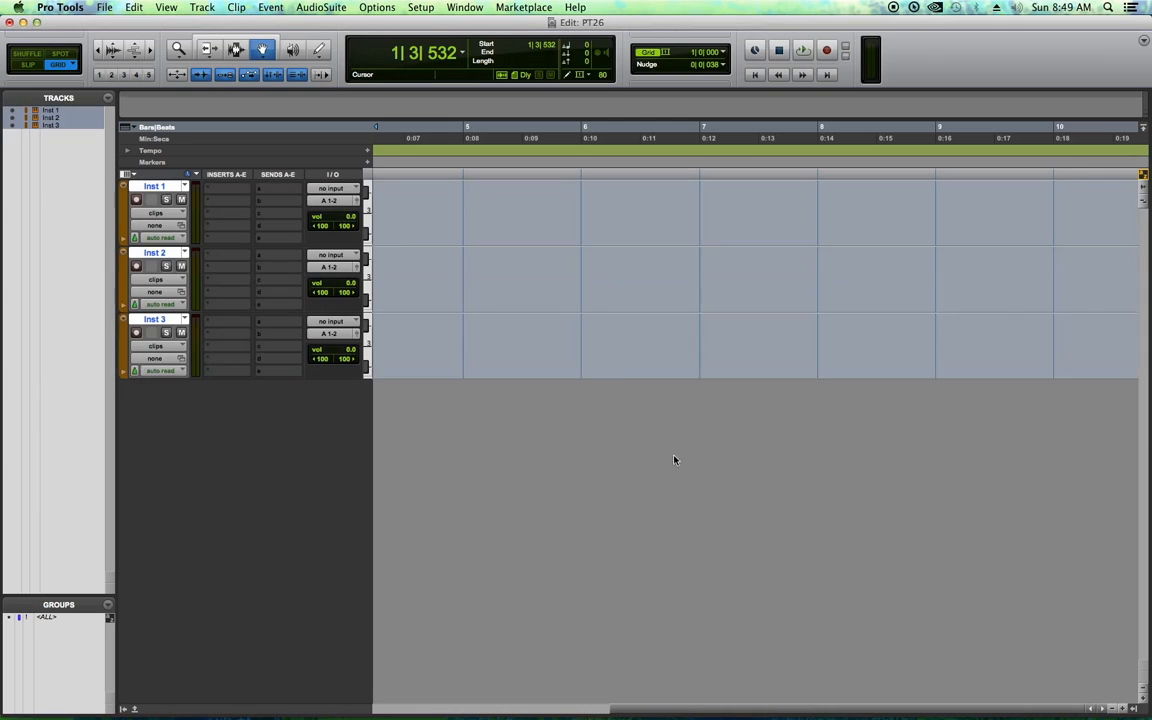
Deselect all tracks and enlarge the height of every track in the Edit window by three increments
left_click(168, 185, "alt")
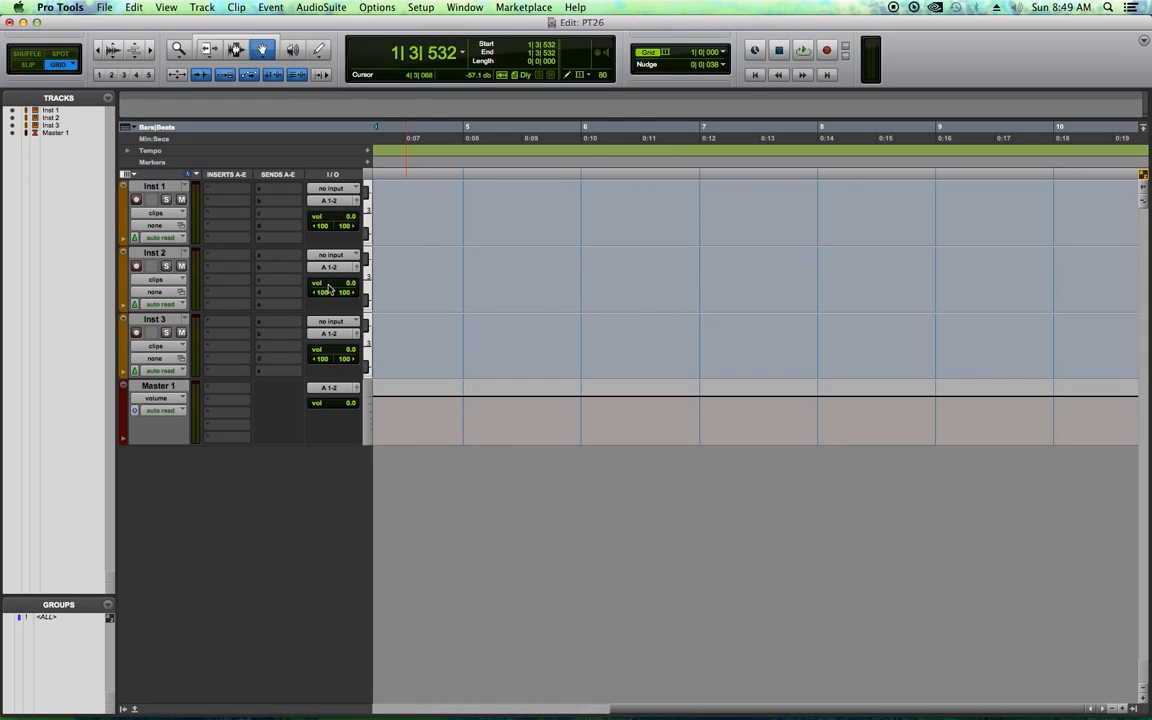
left_click(1143, 699)
left_click(1143, 699)
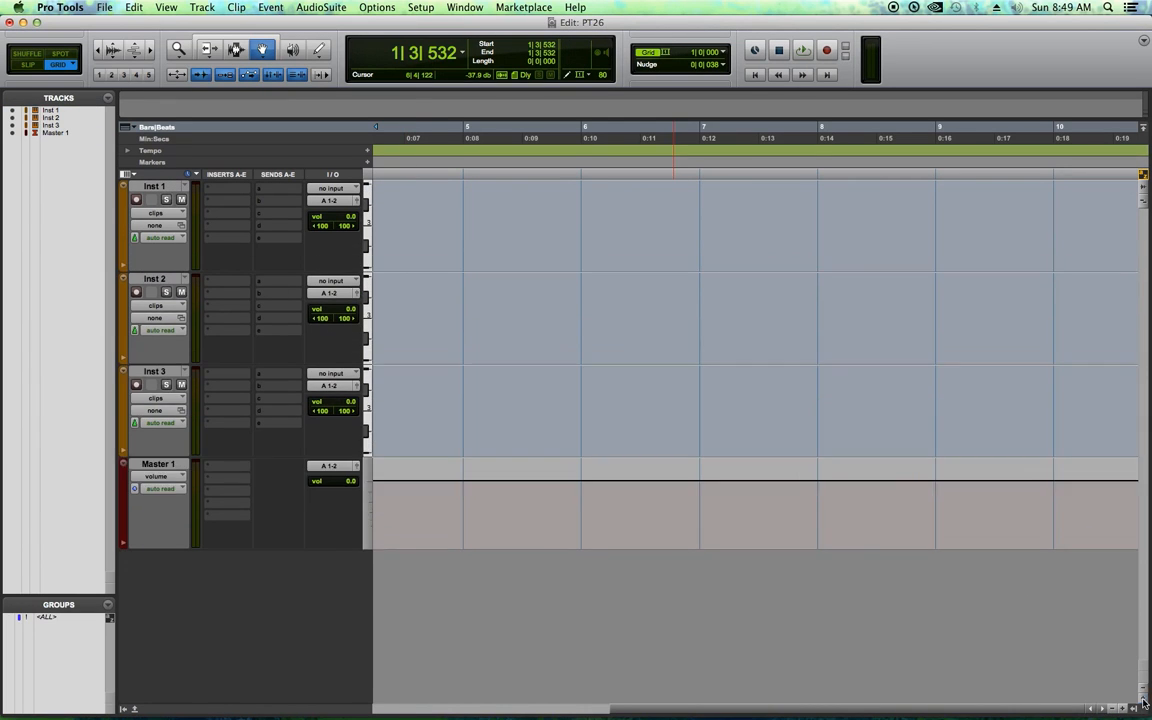
left_click(1143, 699)
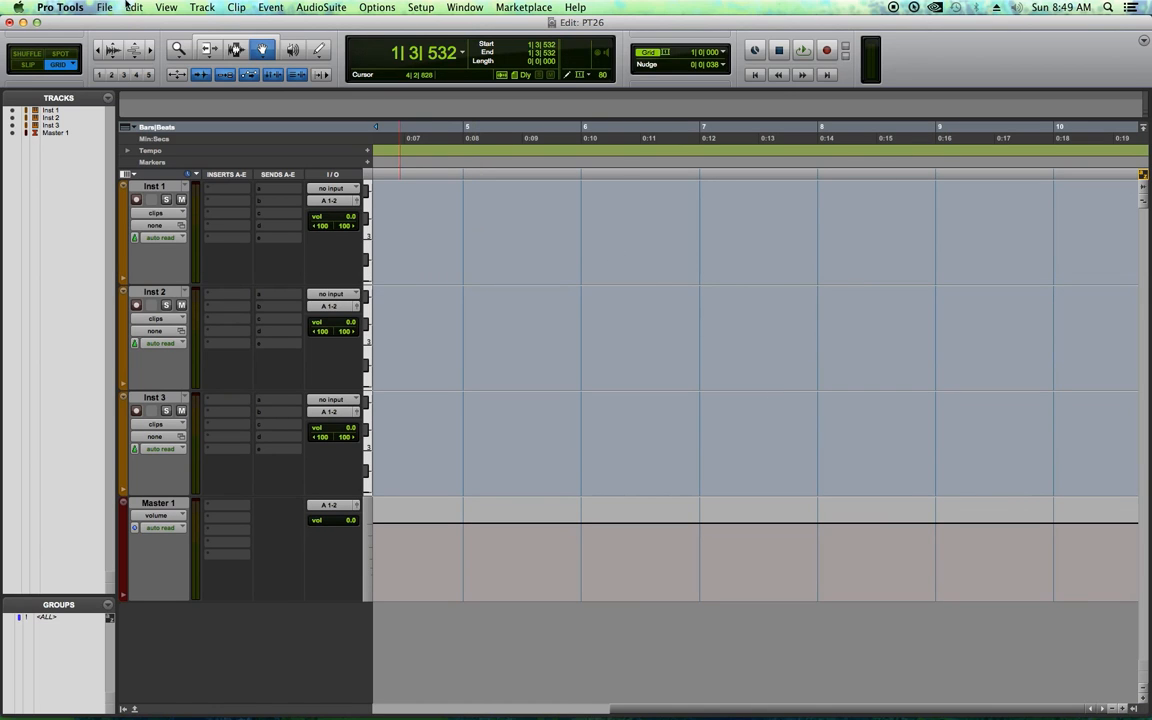
Create a click track in the session
left_click(190, 8)
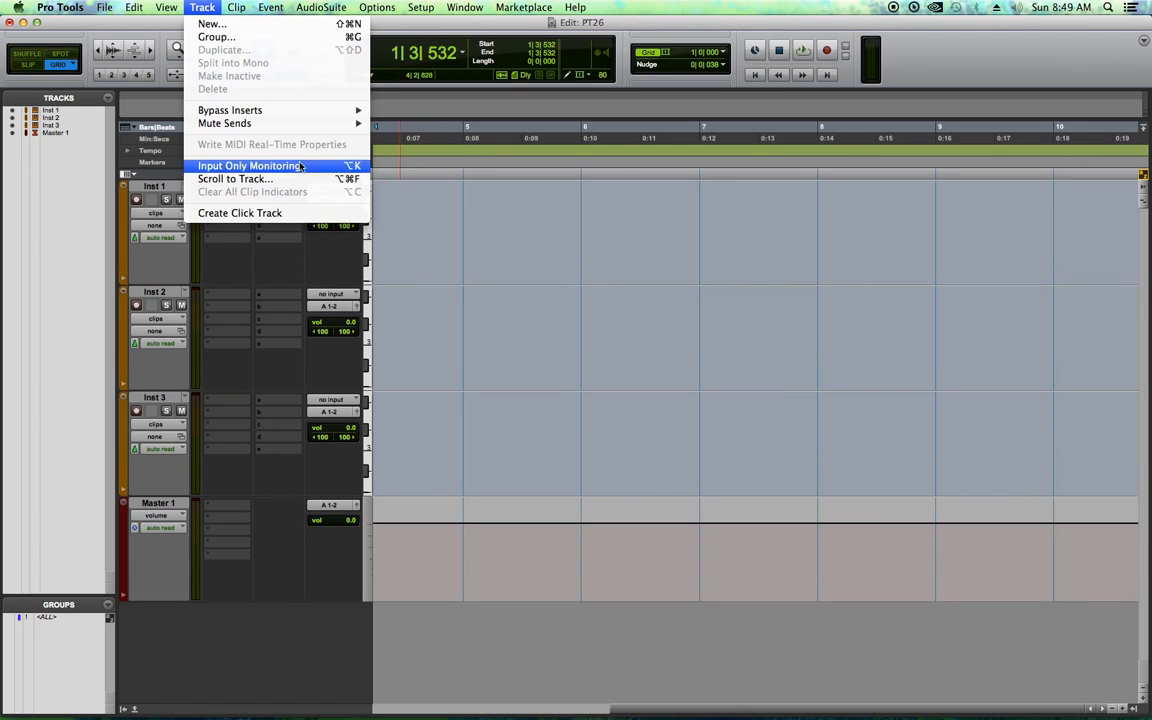
left_click(237, 214)
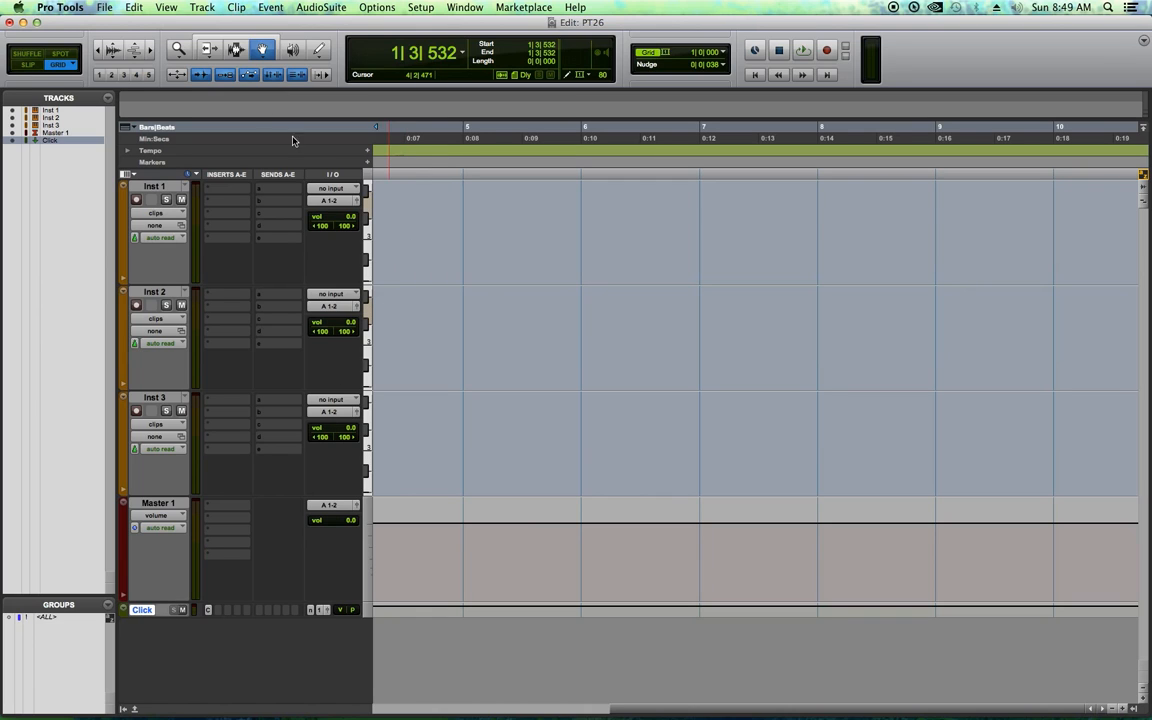
Return the edit cursor to the session start with the Selector tool, and move the Bars|Beats ruler below the Markers ruler
left_click(236, 50)
left_click(395, 205)
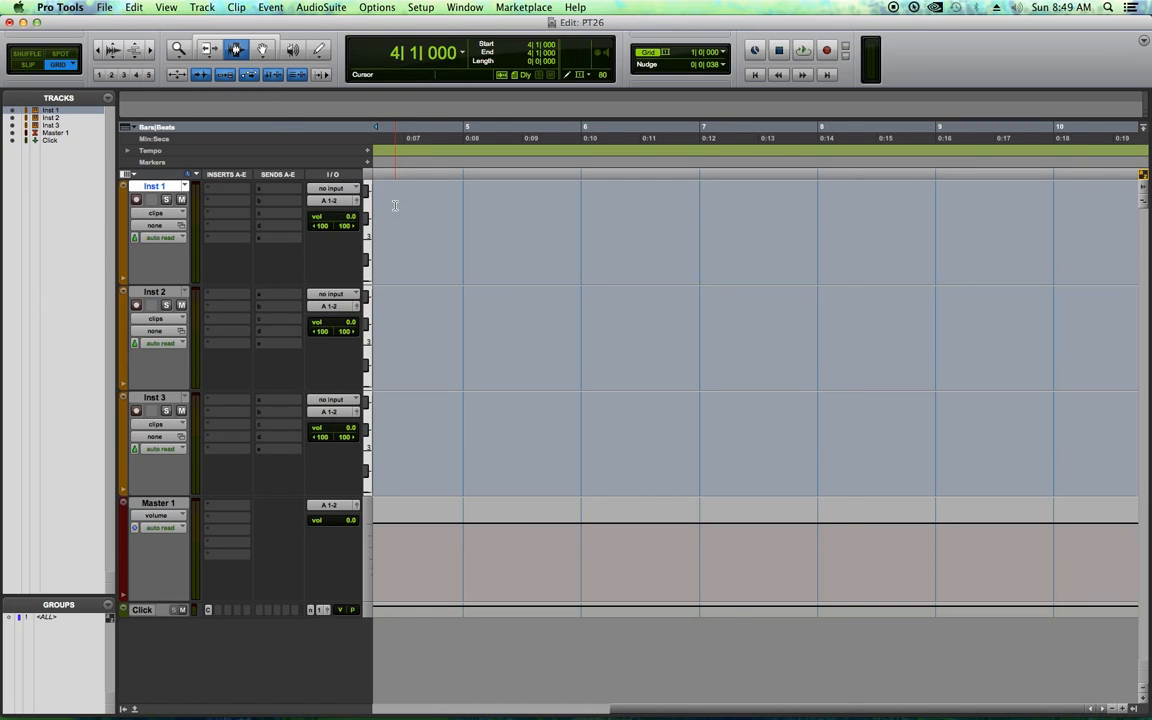
key("Return")
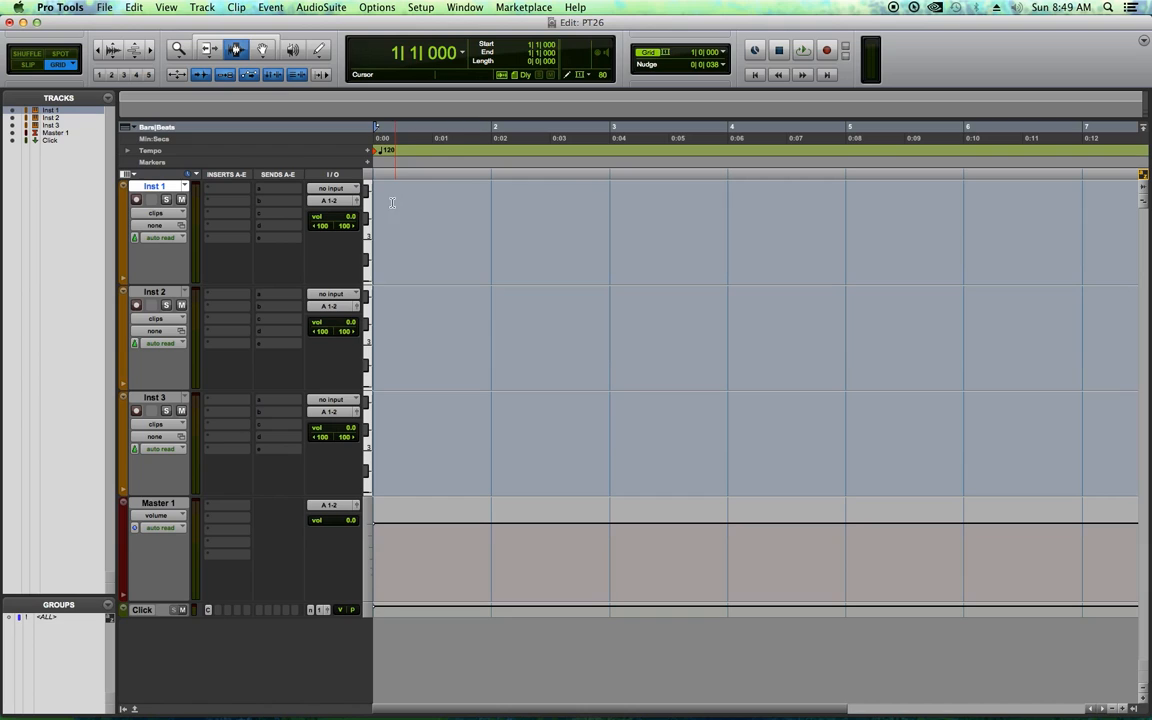
left_click_drag(155, 127, 165, 170)
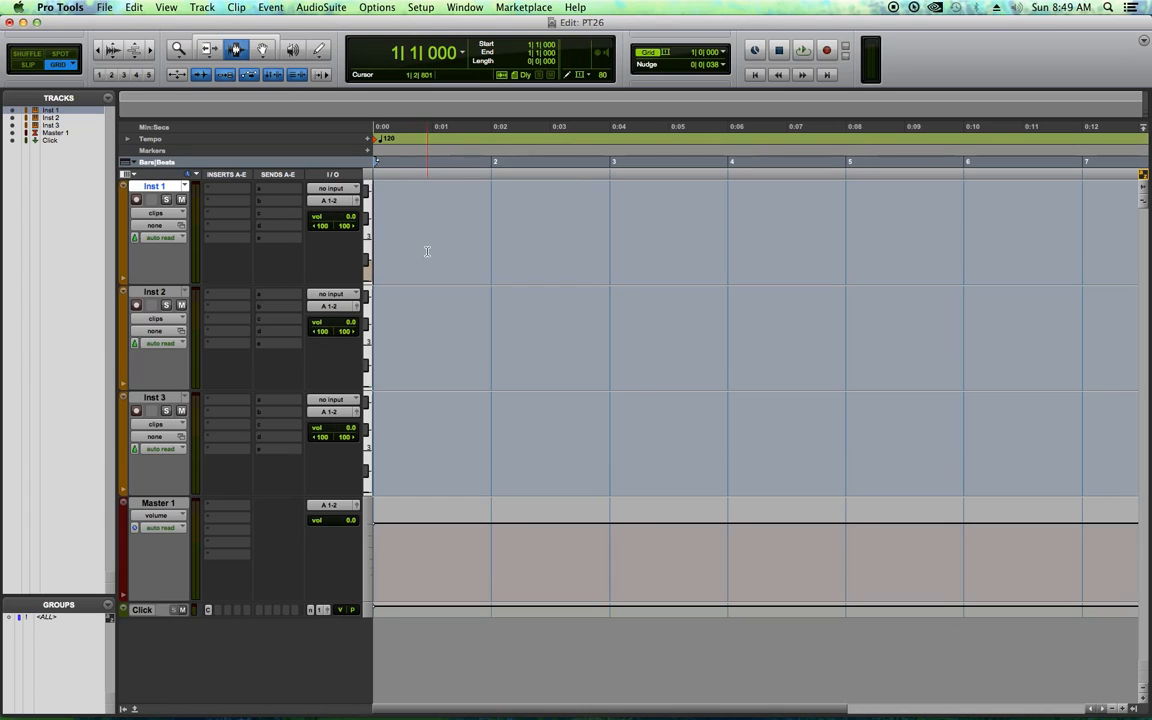
Rename the first instrument track Piano and the second one Pad
double_click(156, 188)
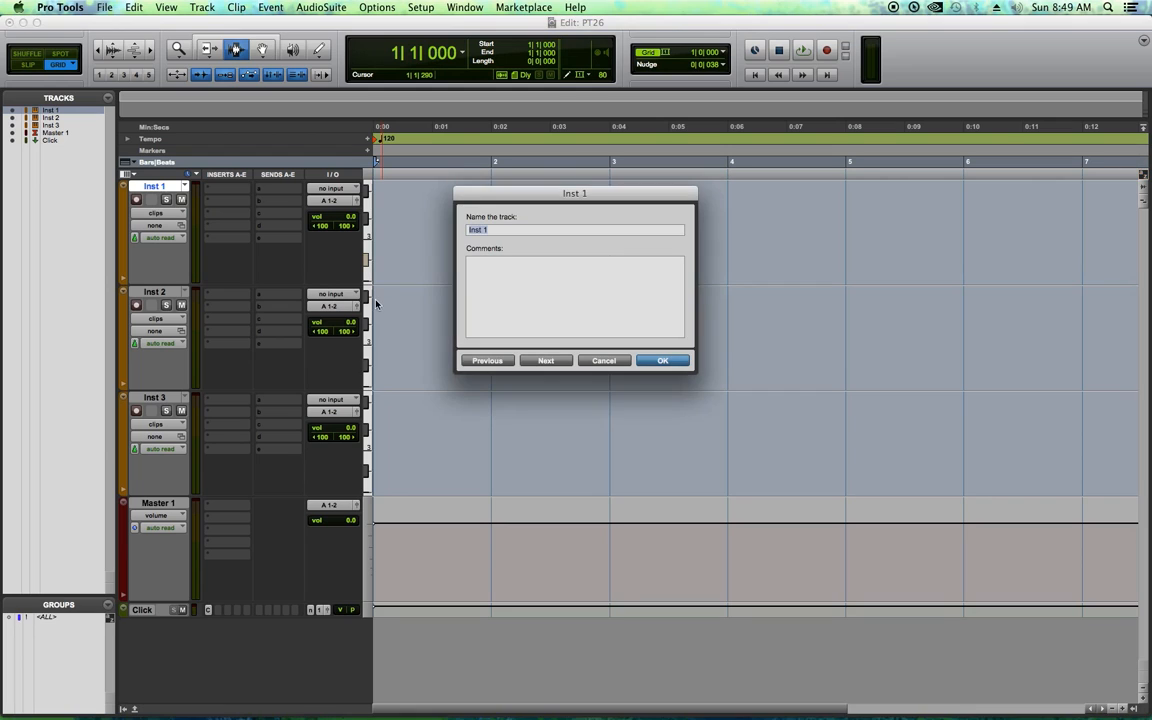
type("Piano")
key("super+Right")
type("PAd")
key("BackSpace")
key("BackSpace")
type("ad")
Rename the third instrument track Drum + Bass and deselect the Piano track
key("super+Right")
type("DRum")
key("BackSpace")
key("BackSpace")
key("BackSpace")
type("rum + Bass")
key("Return")
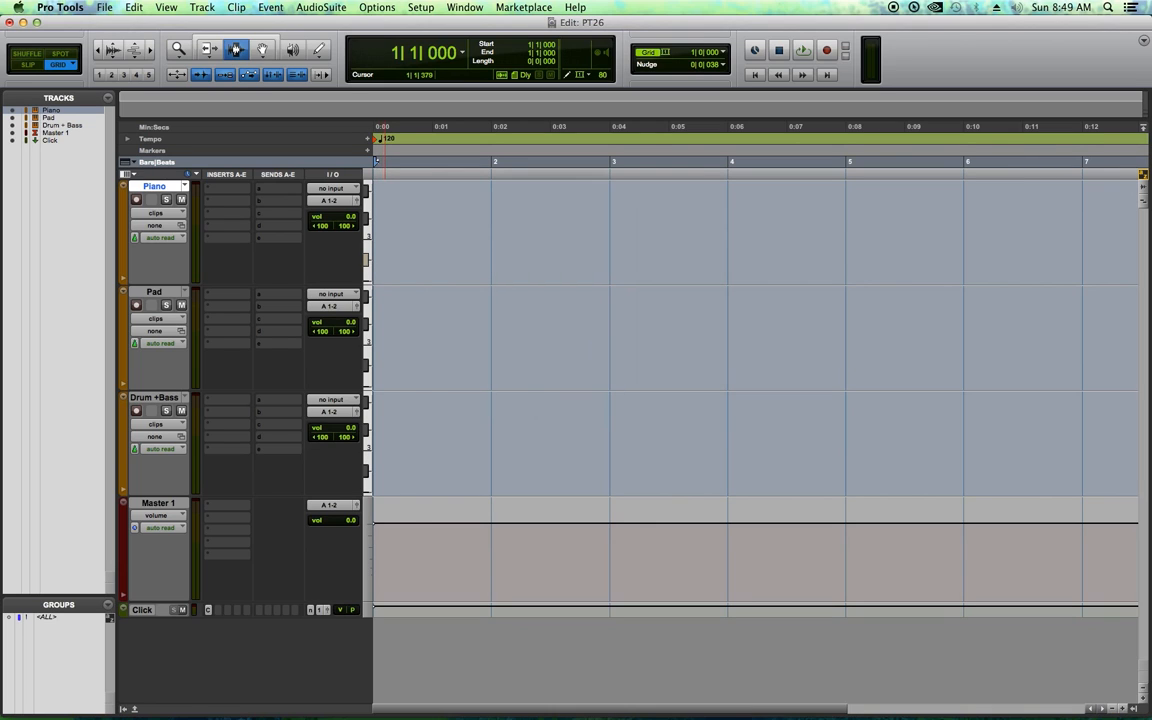
left_click(151, 188)
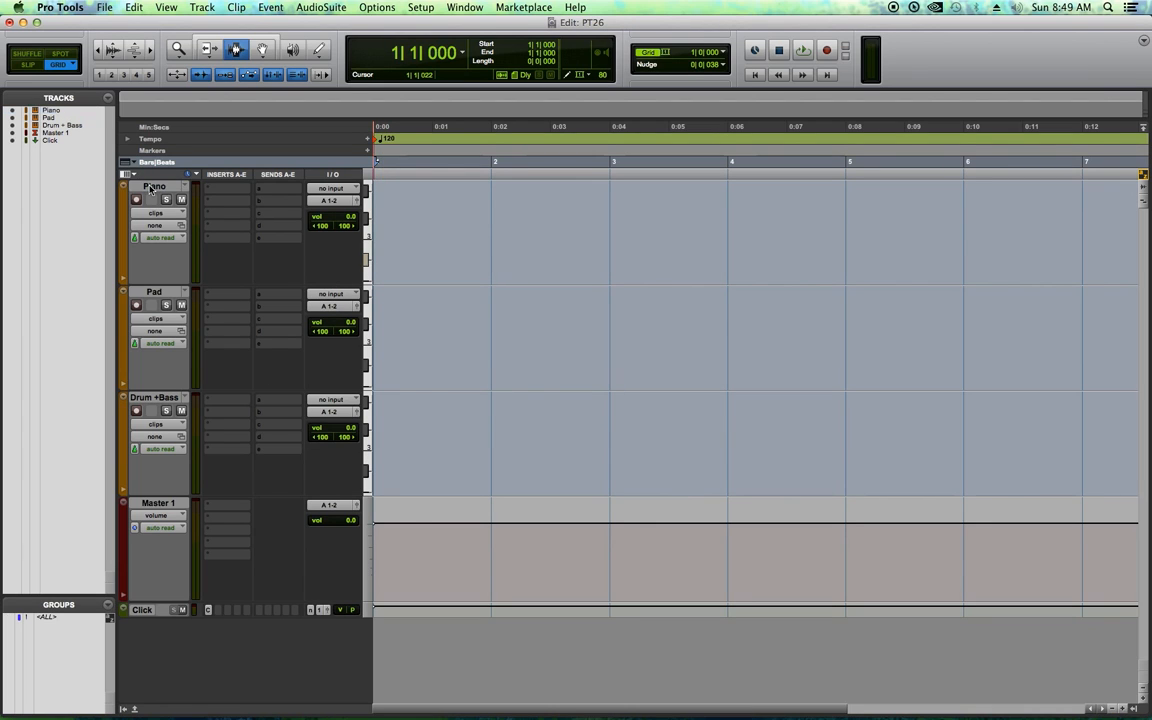
Insert the stereo Mini Grand instrument as a multichannel plug-in in the Piano track's first insert slot and reposition its window
left_click(228, 174)
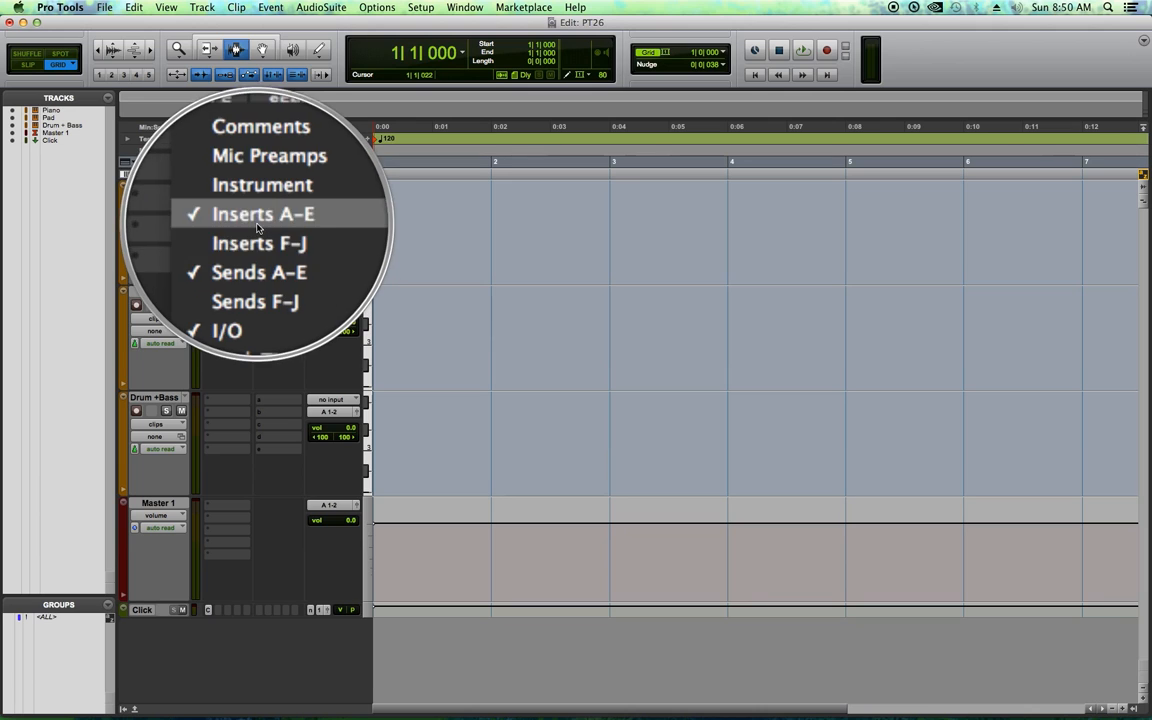
left_click(213, 177)
left_click(212, 188)
mouse_move(247, 217)
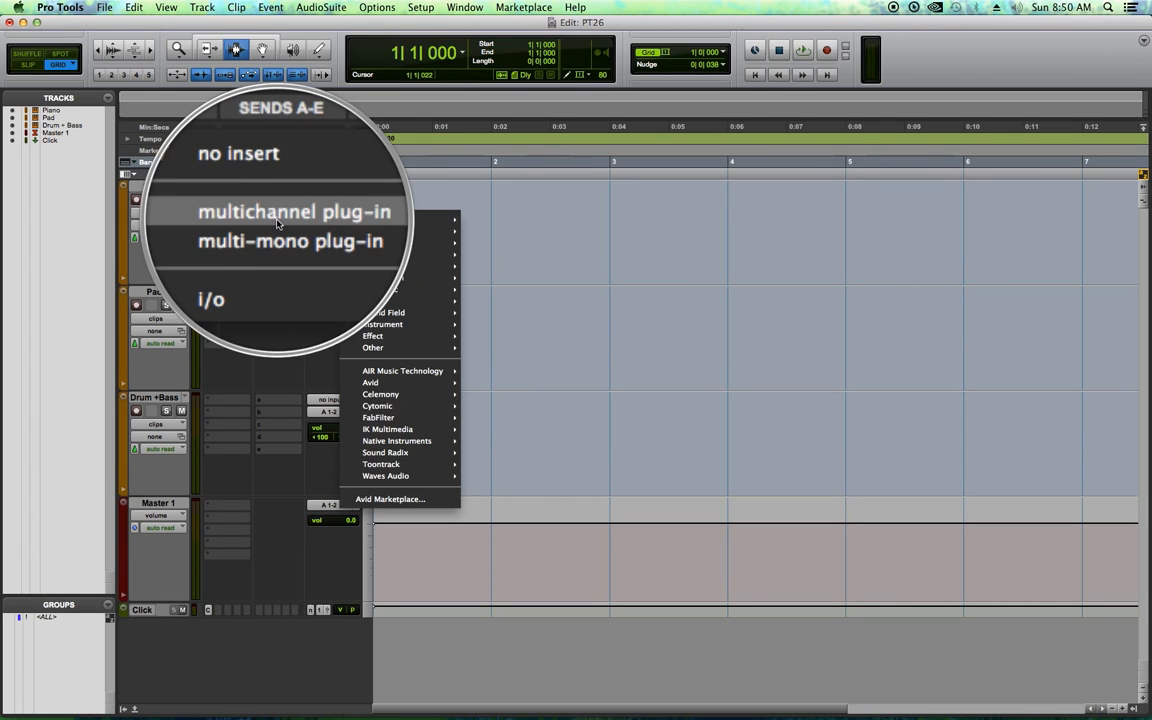
mouse_move(400, 324)
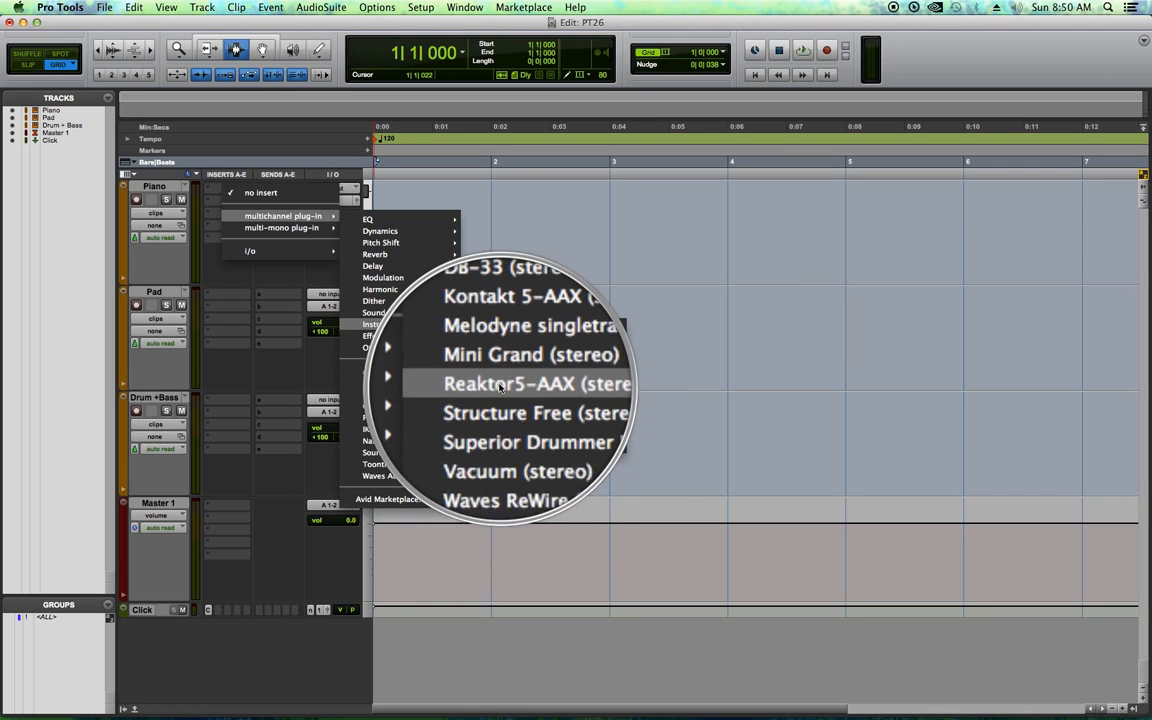
left_click(498, 376)
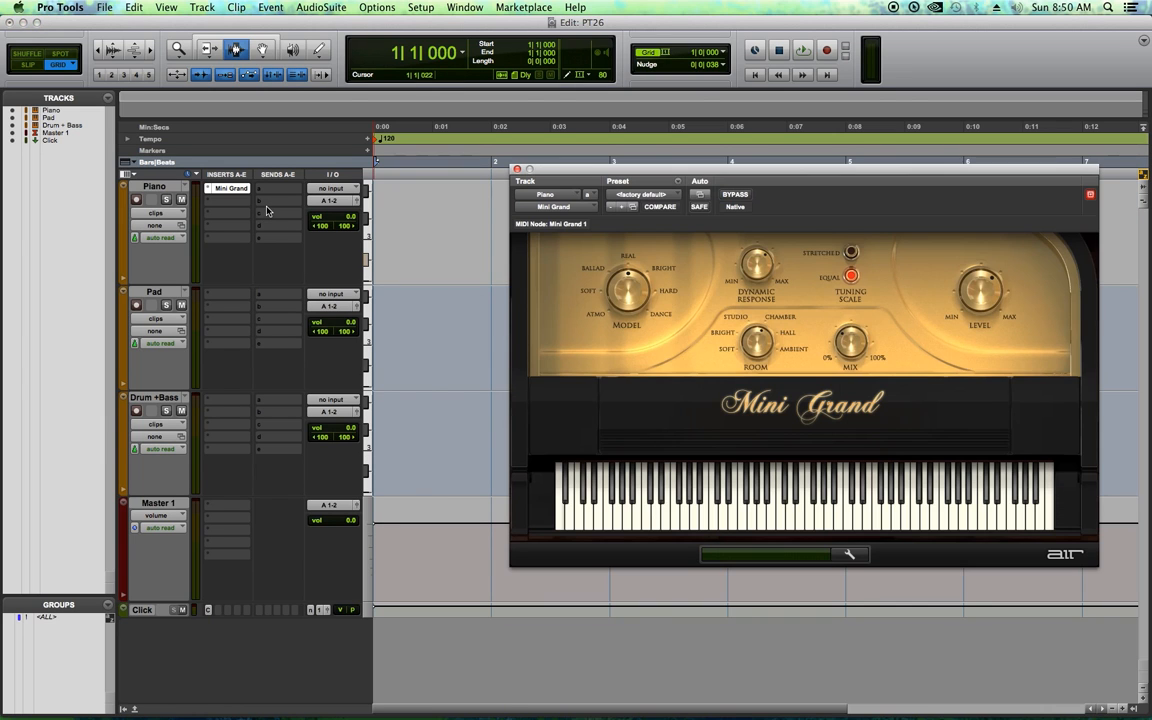
left_click_drag(690, 172, 637, 150)
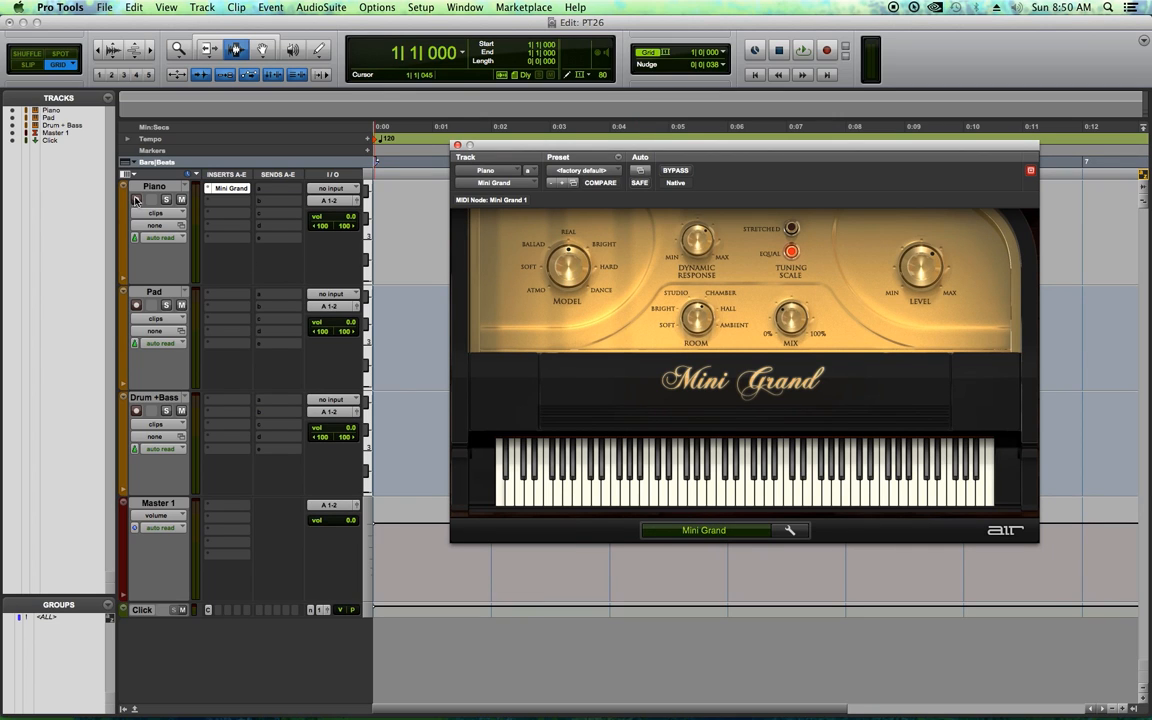
Load the Mini Grand preset 12 Deep Blue Sea with the Piano track temporarily record-enabled, and close the plug-in window
left_click(136, 199)
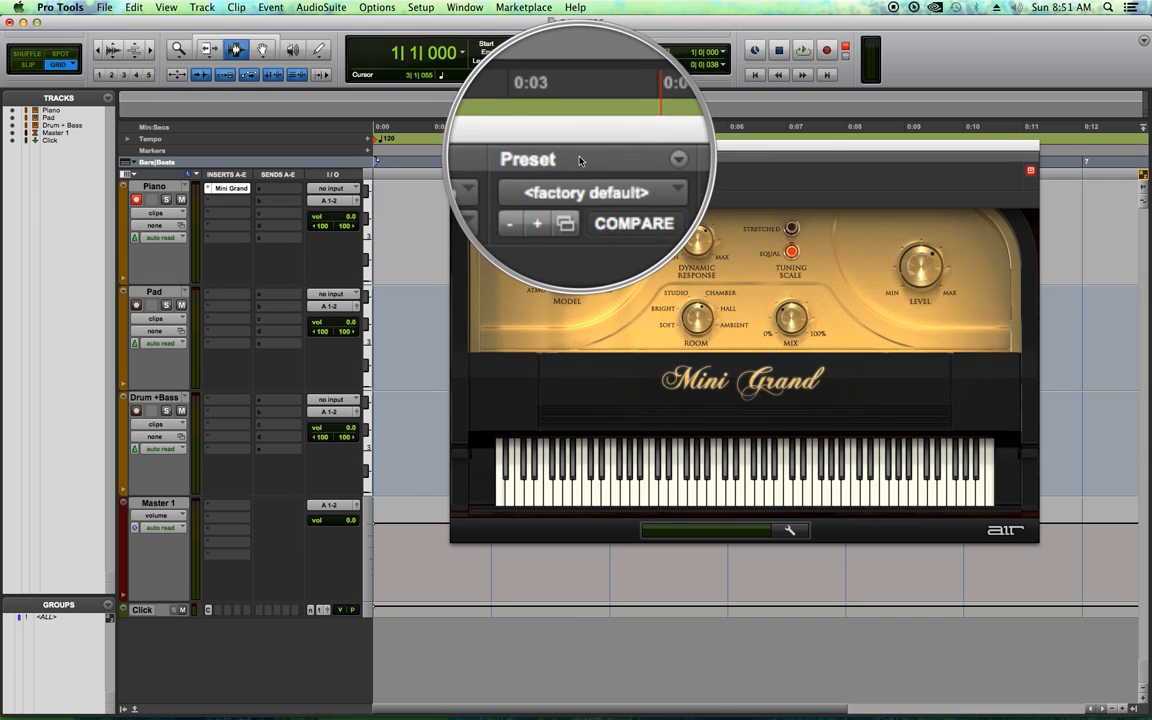
left_click(583, 171)
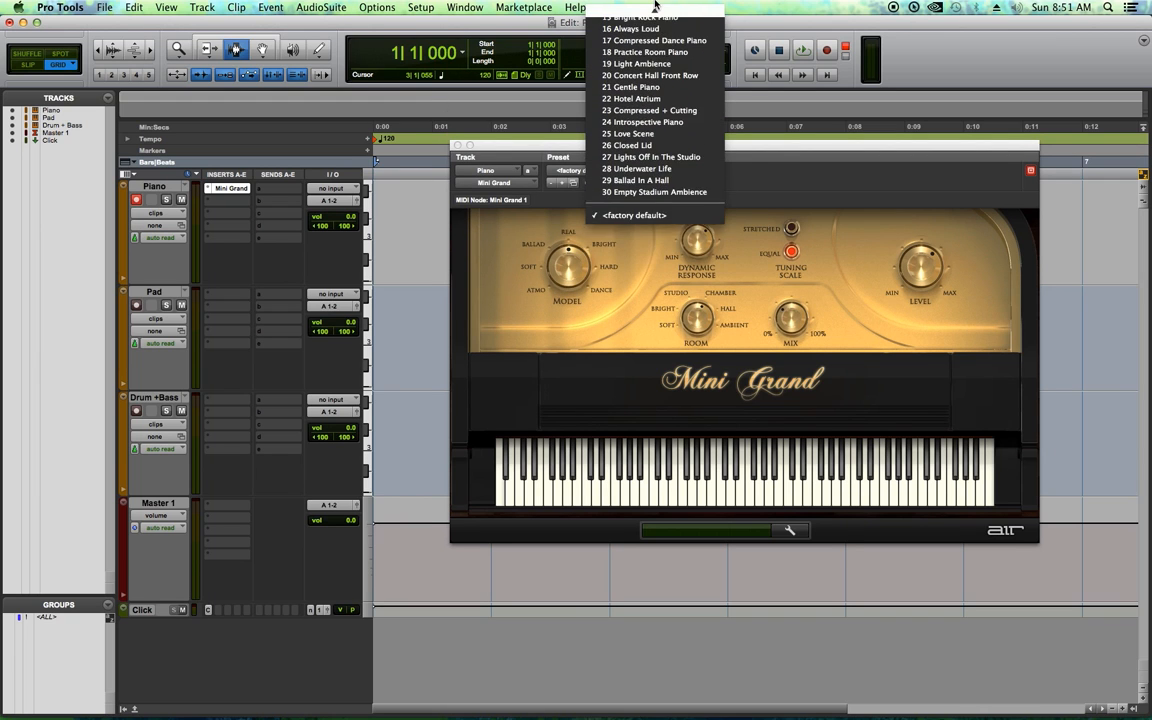
mouse_move(637, 12)
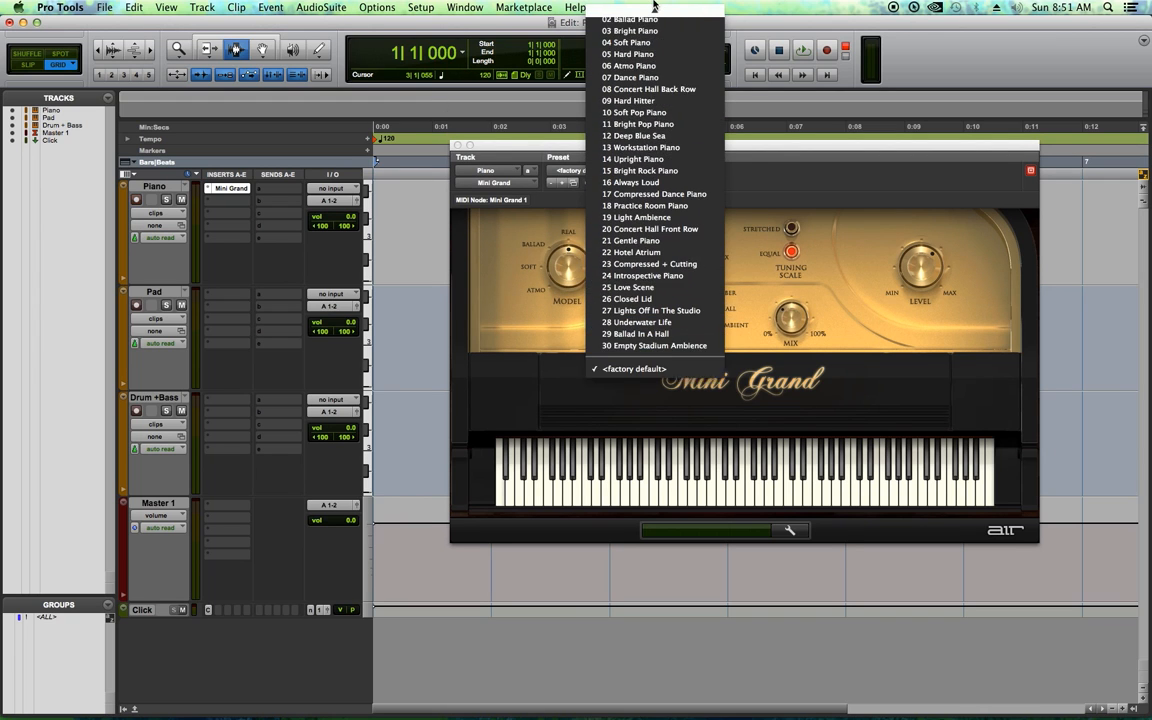
left_click(640, 143)
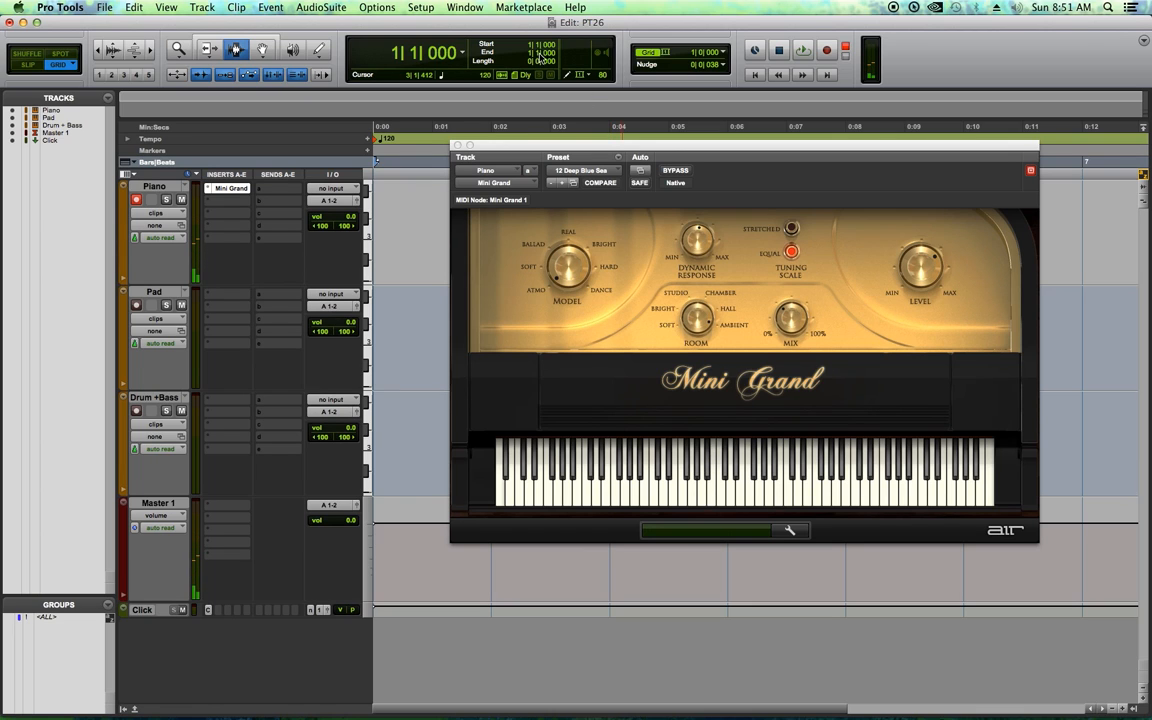
left_click(458, 146)
left_click(137, 201)
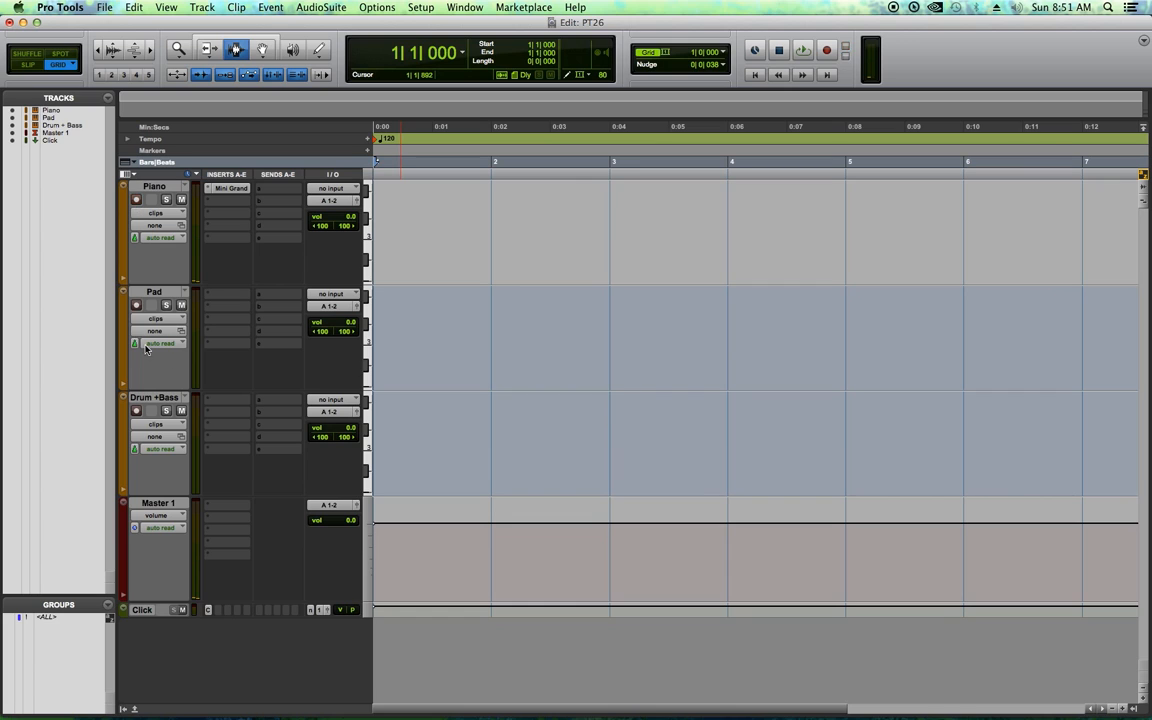
Record-enable the Pad track and insert the stereo Xpand!2 instrument as a multichannel plug-in in its first insert slot
left_click(216, 298)
mouse_move(290, 321)
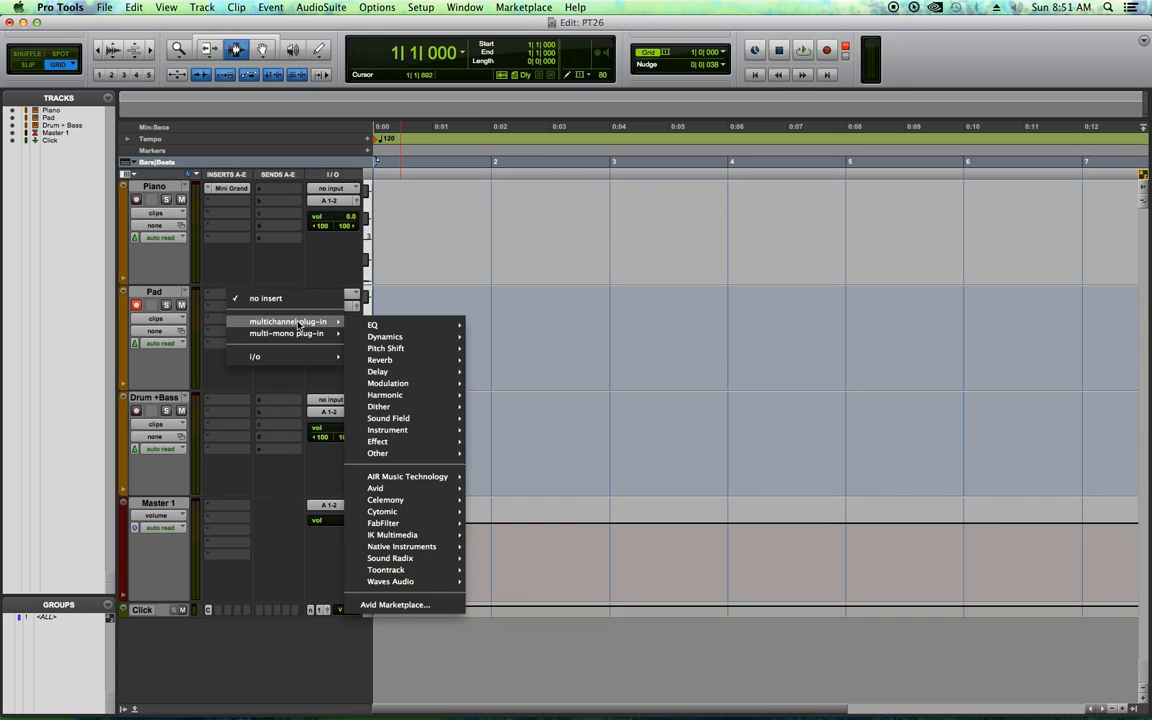
mouse_move(398, 430)
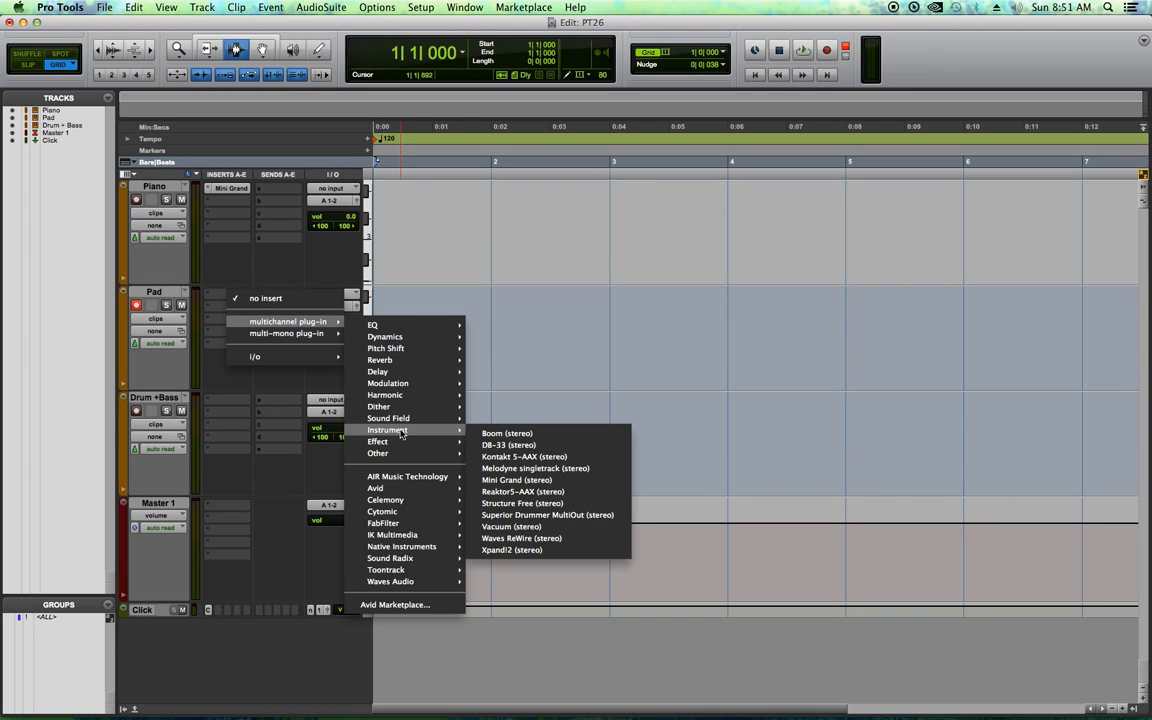
left_click(502, 551)
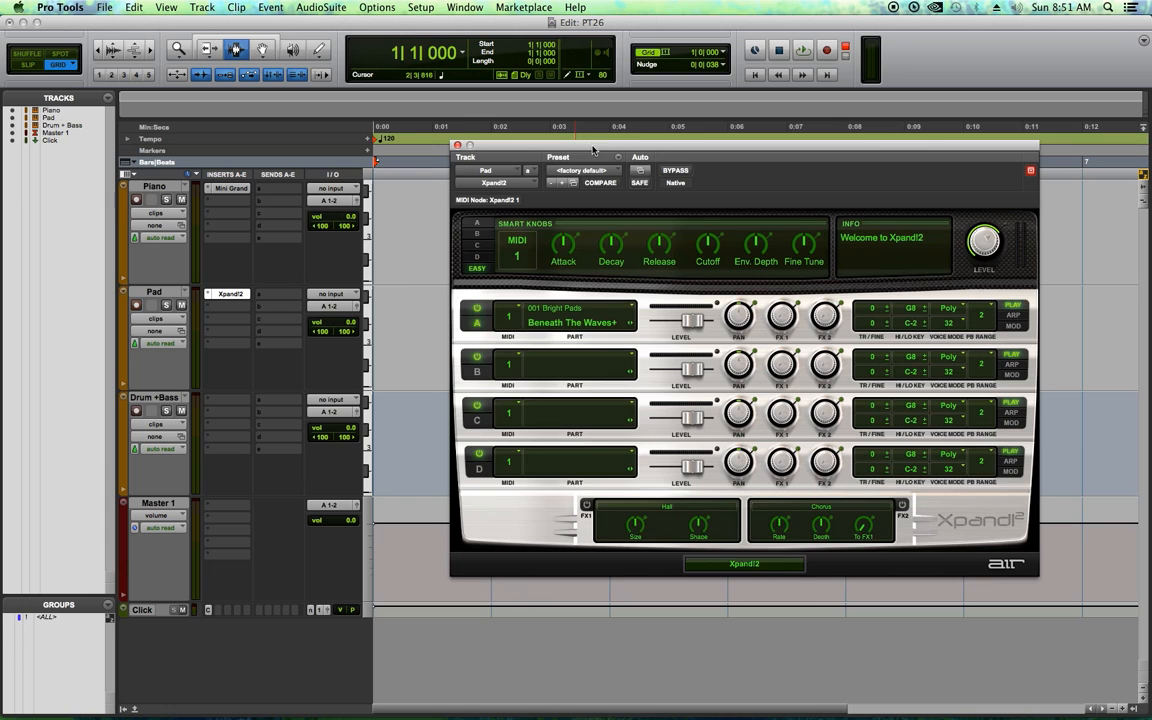
left_click_drag(591, 153, 579, 143)
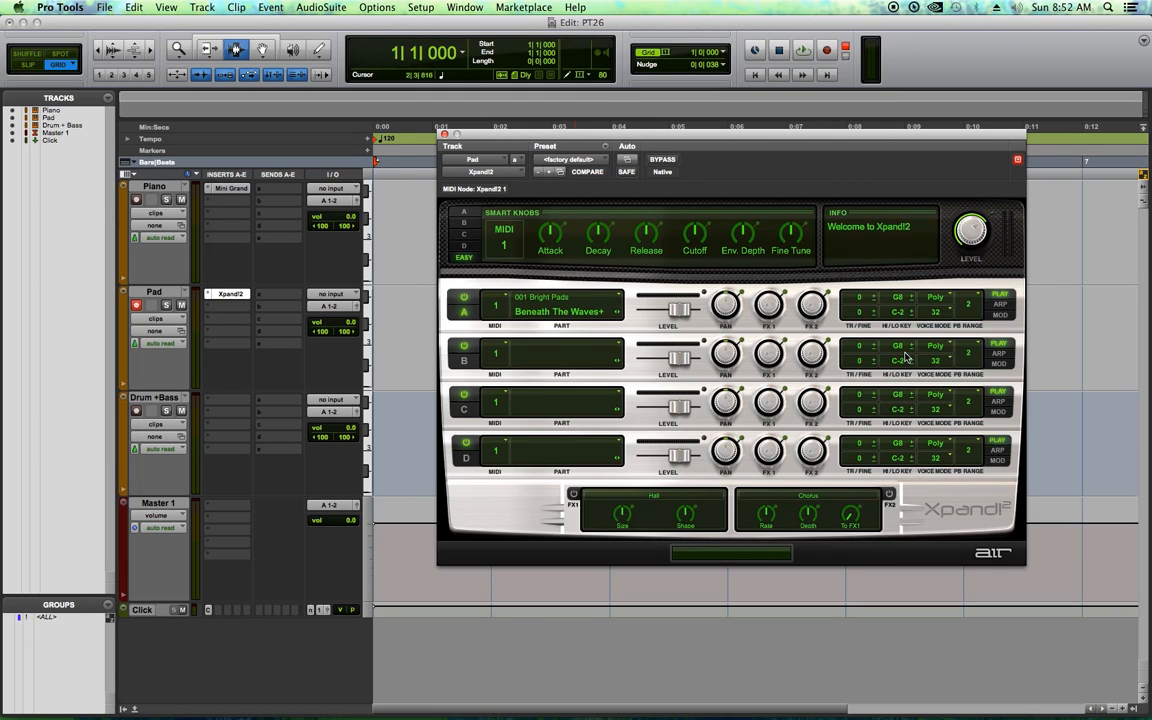
Load the Huge Pads preset +16 Magic Carpet in the Pad track's Xpand!2, close the plug-in, and lower the track volume to about -8.8 dB
left_click(566, 160)
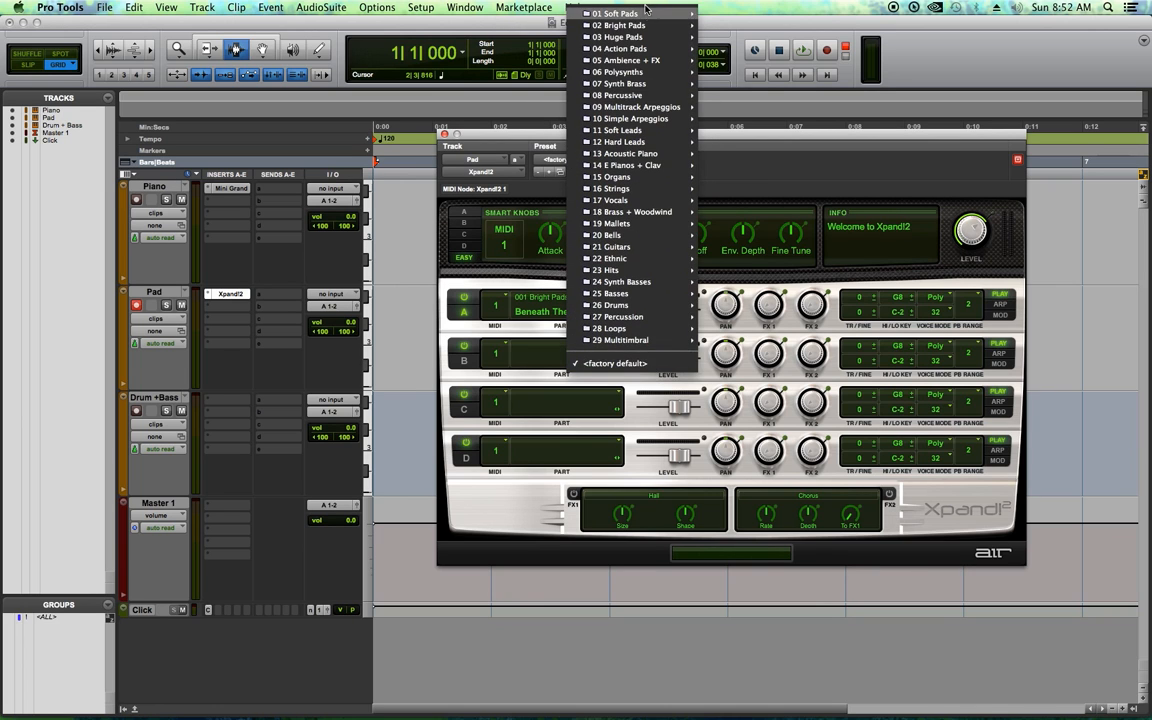
mouse_move(648, 40)
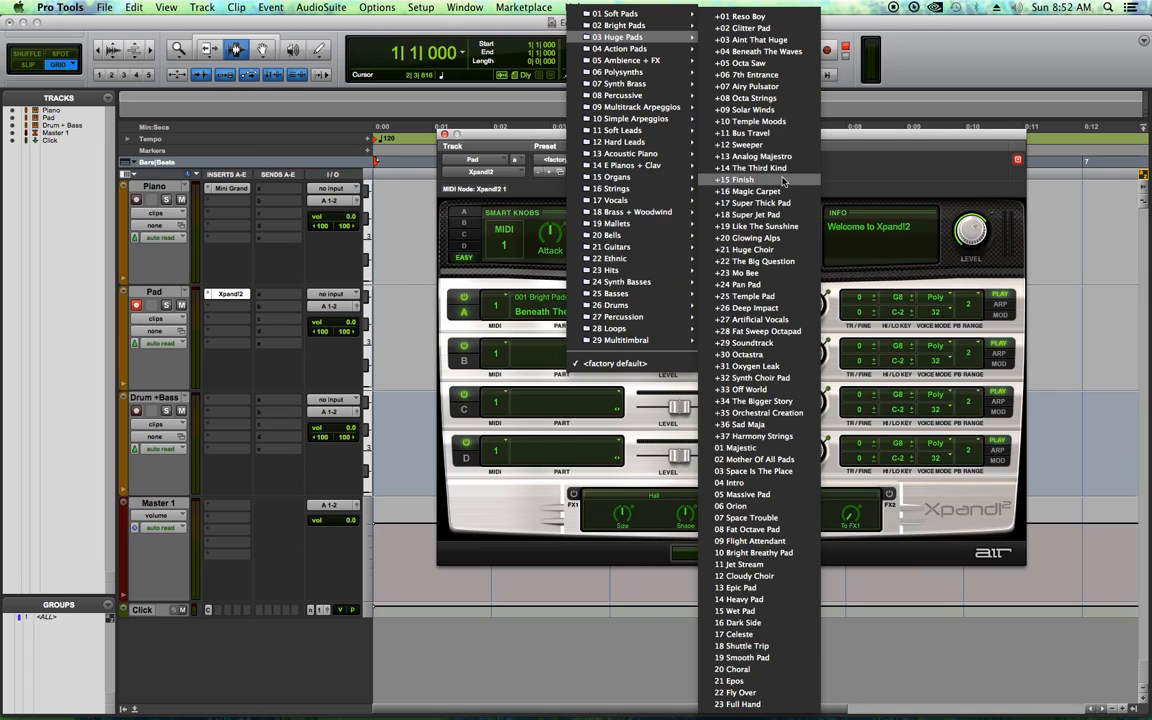
left_click(757, 193)
left_click(444, 134)
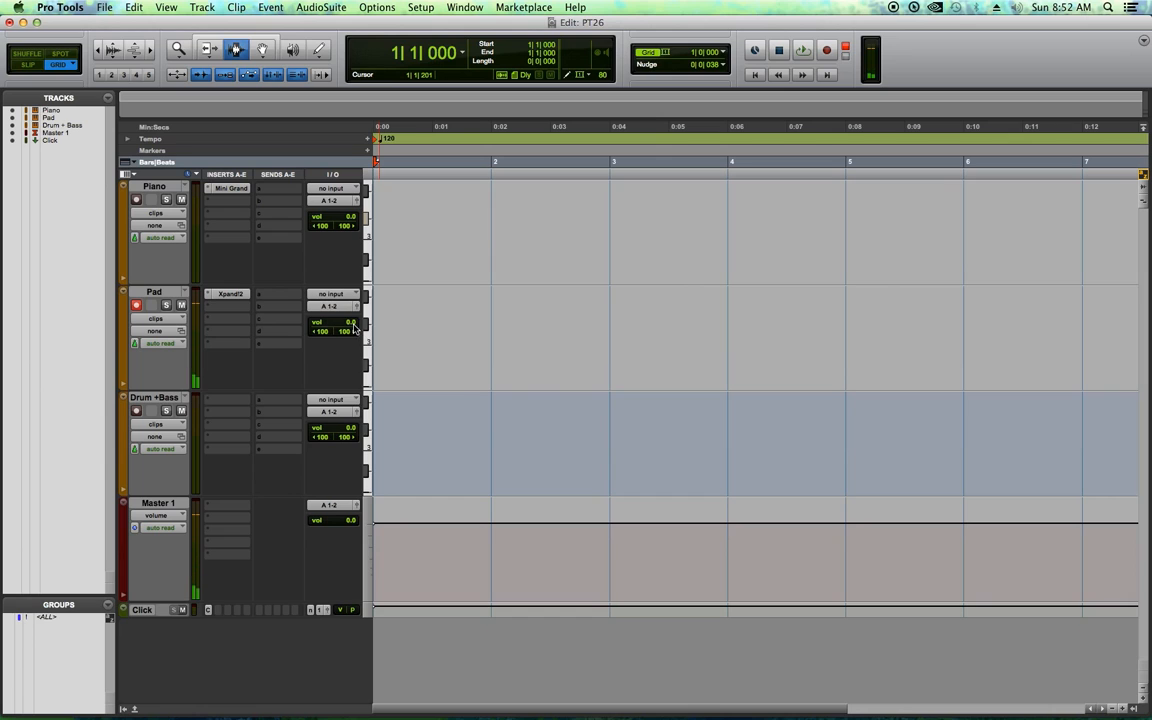
left_click_drag(353, 327, 353, 344)
Record-enable the Drum + Bass track and insert the stereo Xpand!2 instrument as a multichannel plug-in in its first insert slot
left_click(216, 400)
mouse_move(290, 427)
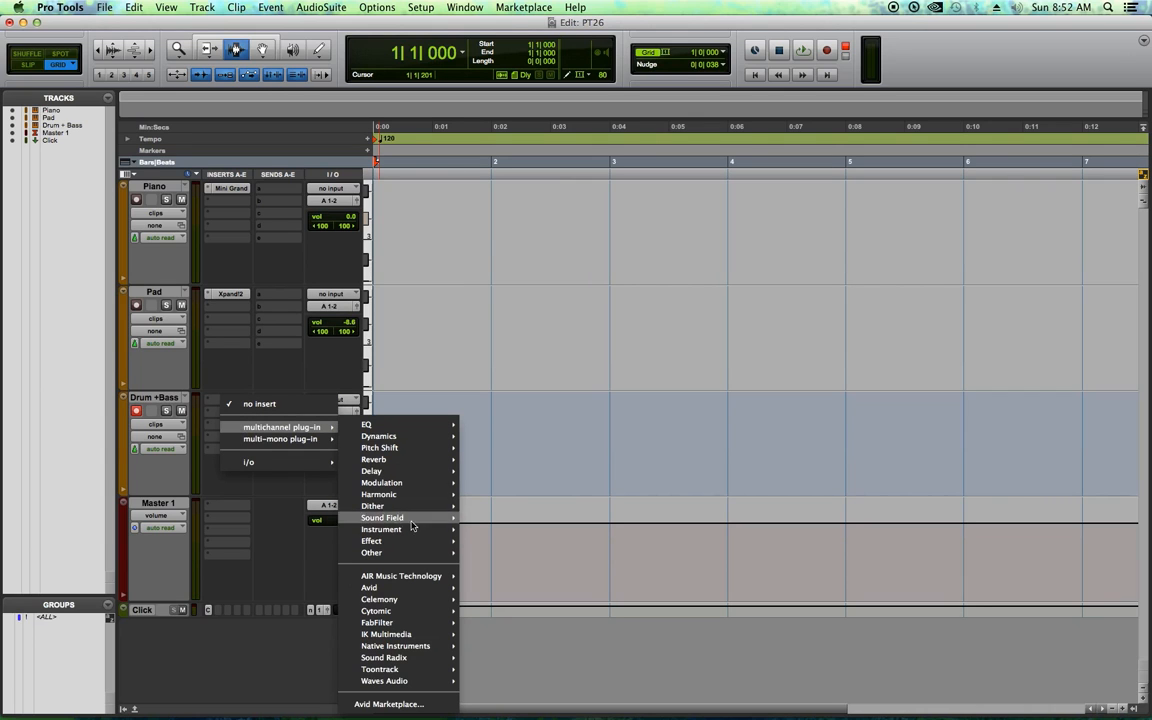
mouse_move(425, 529)
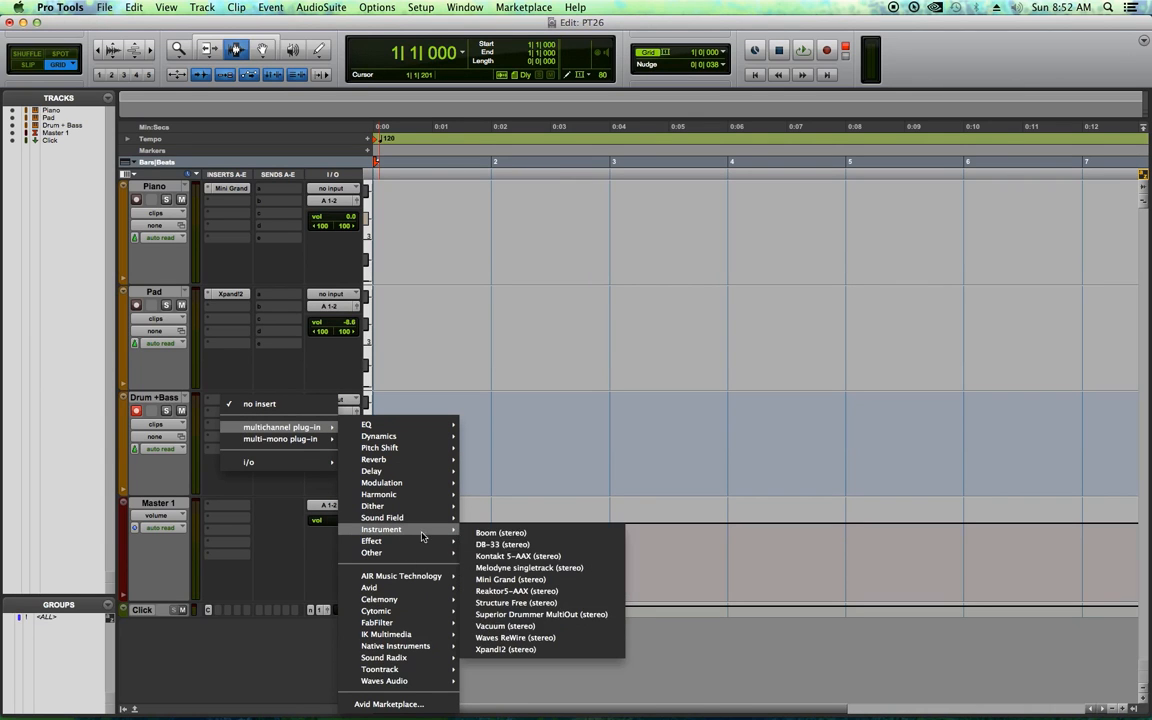
left_click(519, 650)
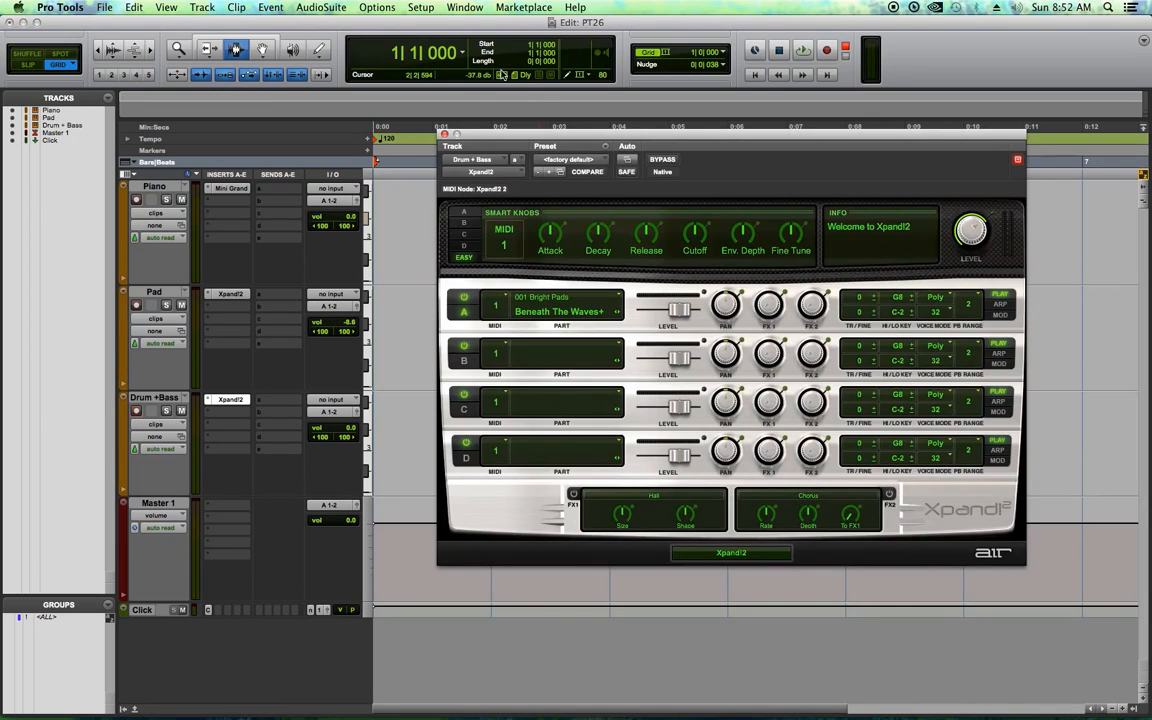
left_click_drag(582, 138, 540, 124)
Load the Multitrack Arpeggios preset +05 One Man Electro Band in the Drum + Bass Xpand!2, close its window, and keep the track record-enabled
left_click(525, 146)
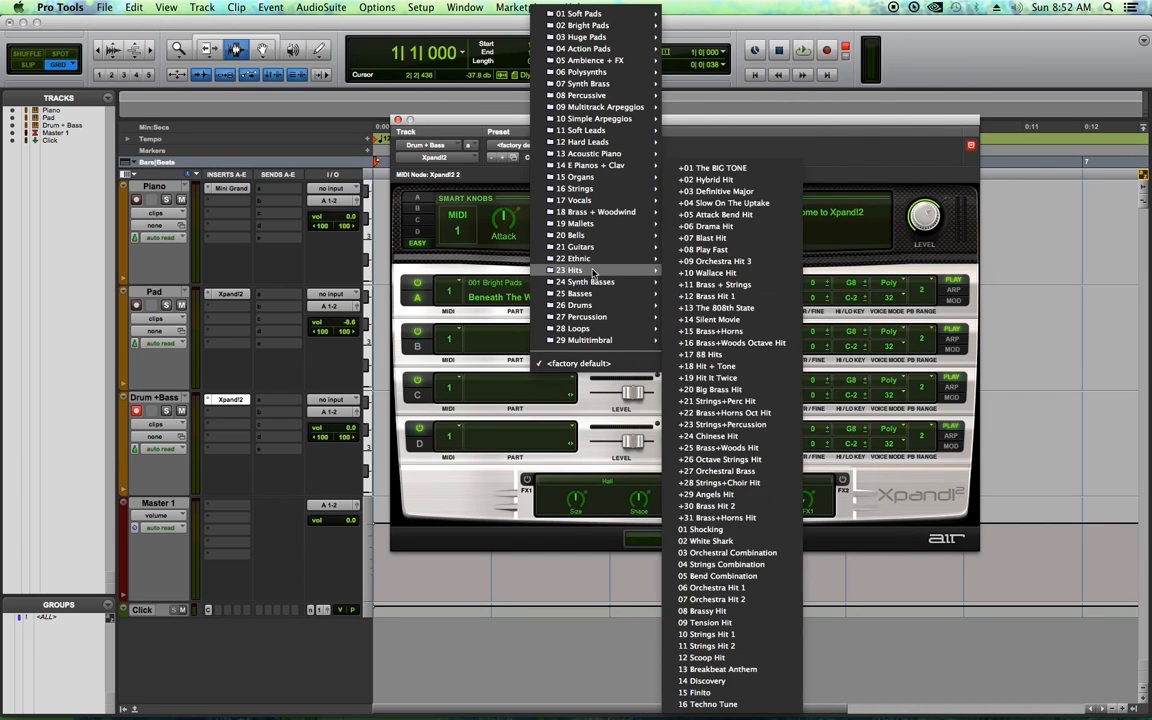
mouse_move(583, 337)
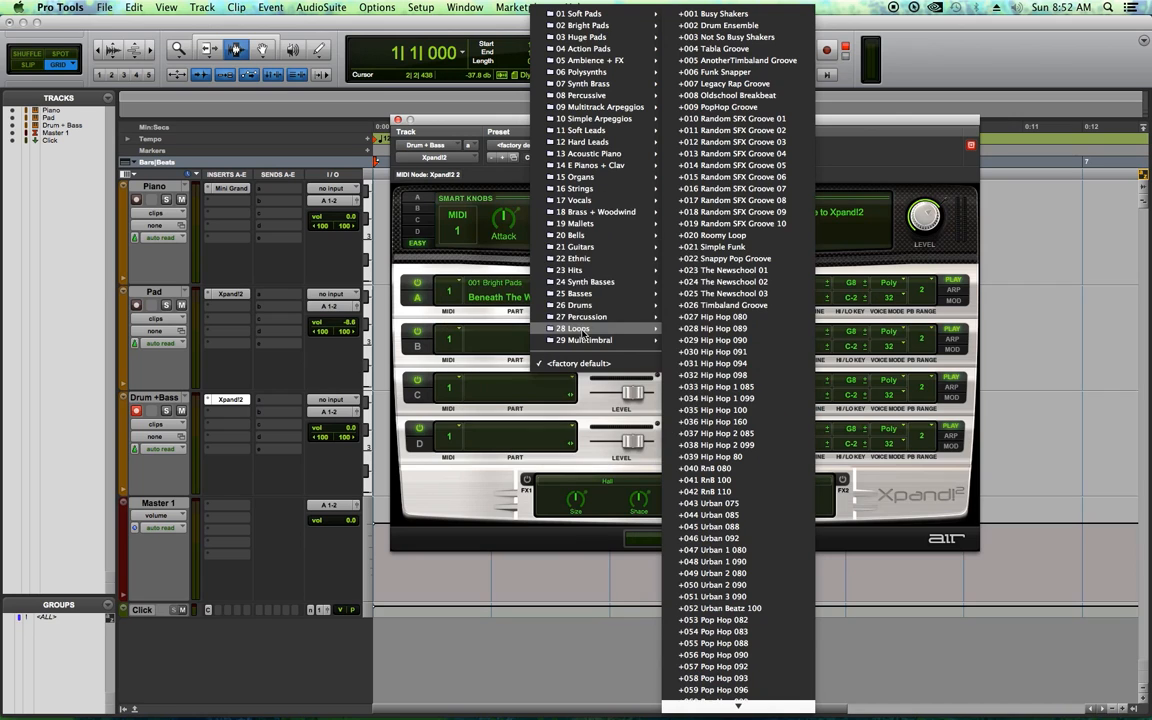
mouse_move(592, 108)
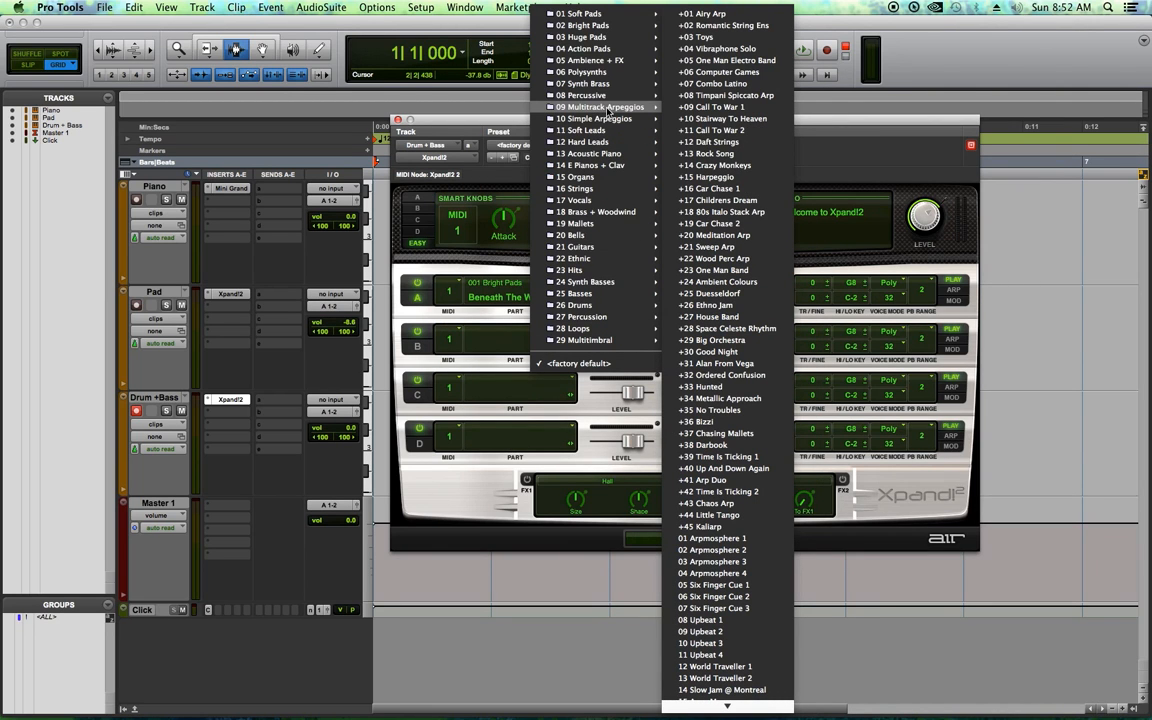
left_click(722, 64)
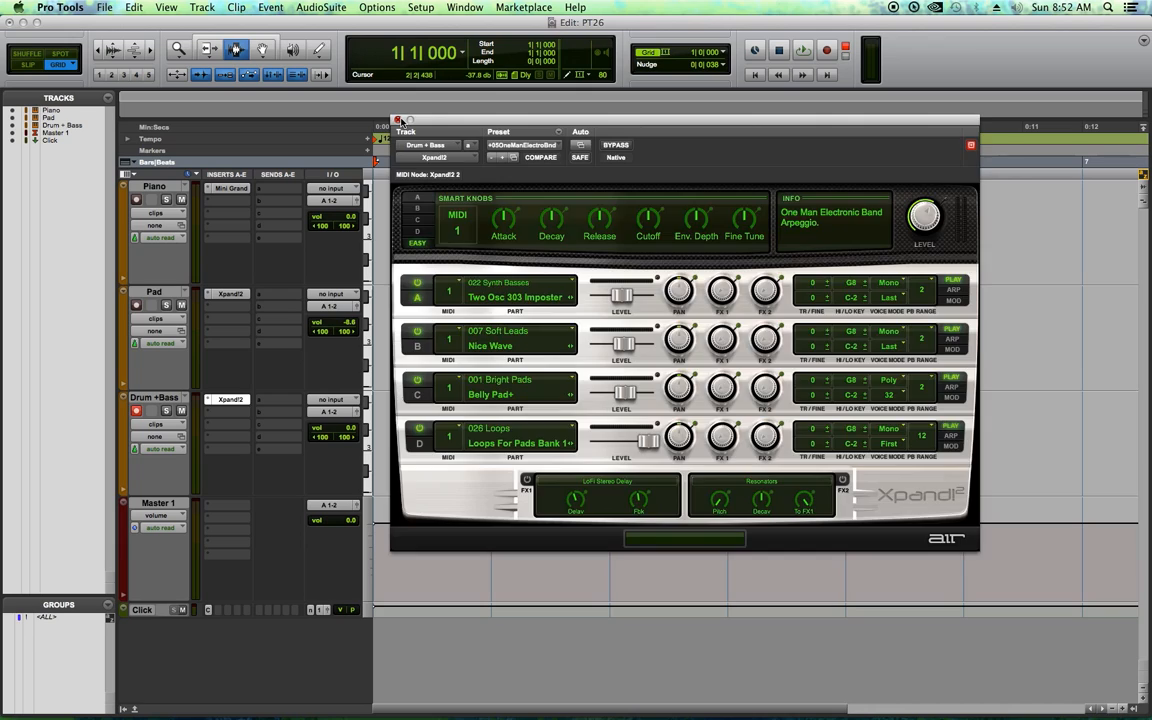
left_click(398, 120)
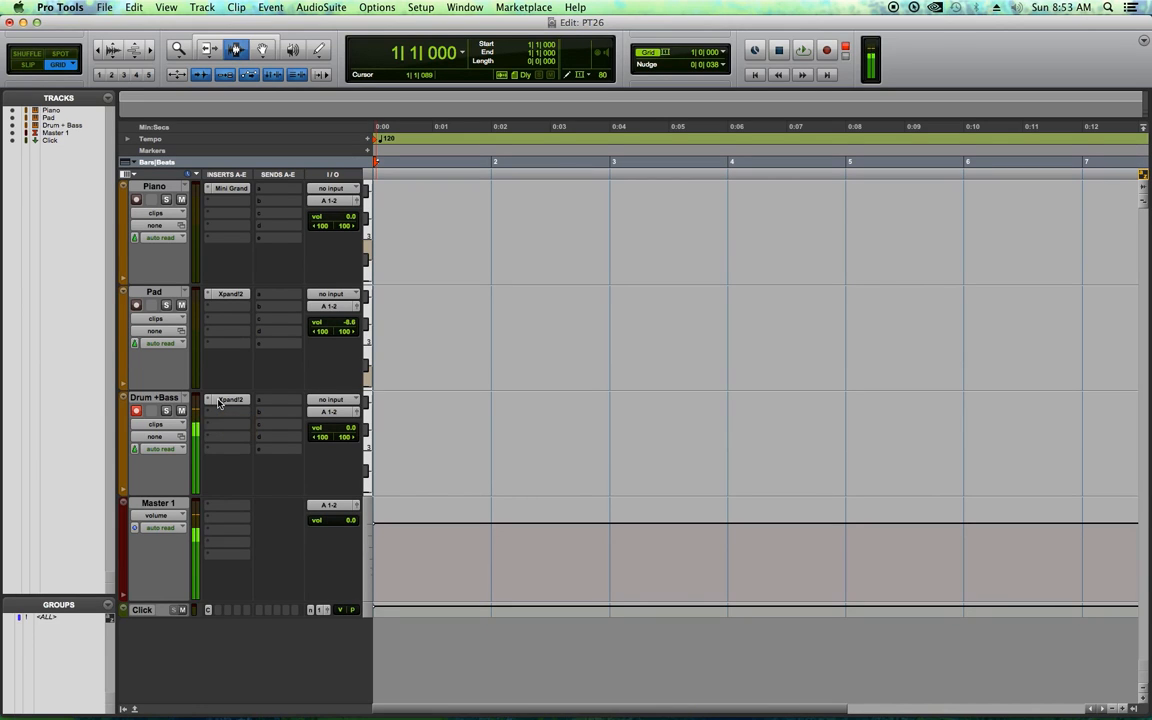
left_click(138, 411)
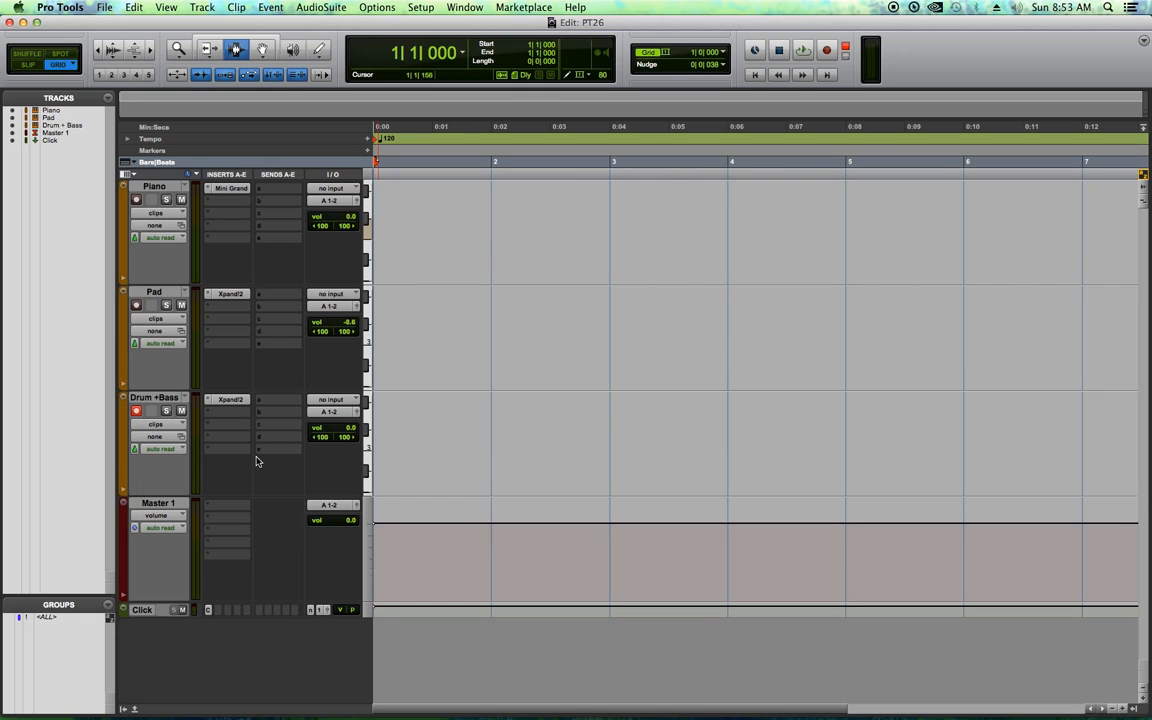
Set the session tempo at bar 1 to 128 BPM
double_click(379, 139)
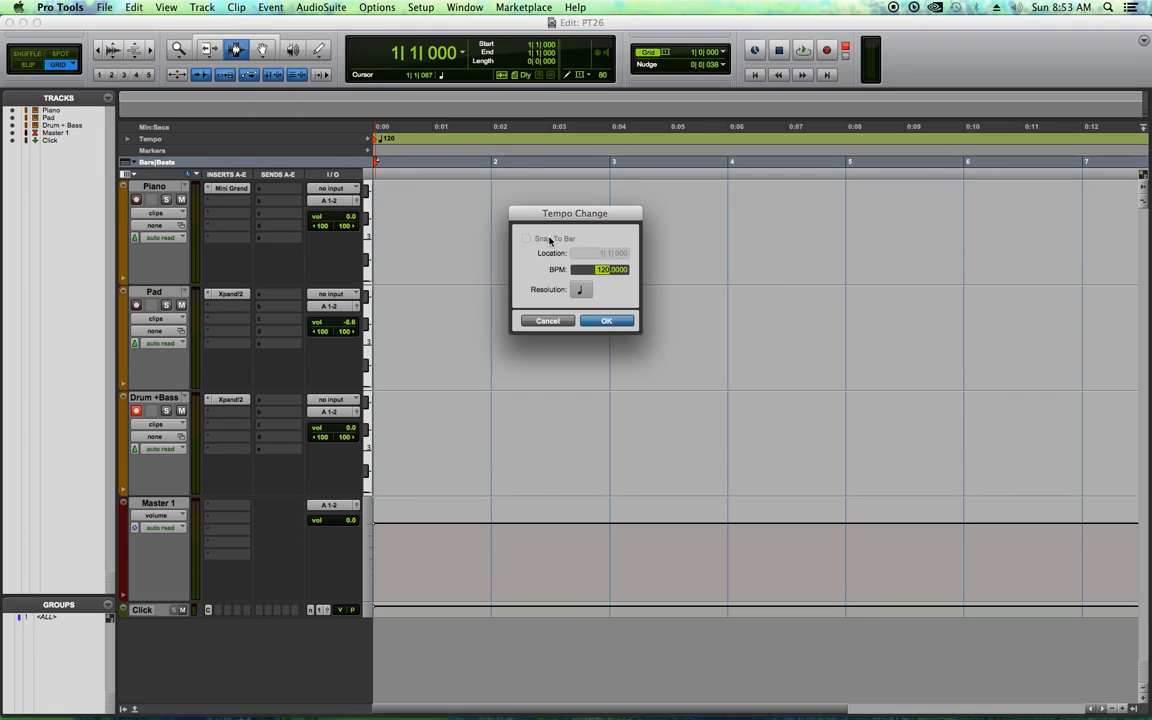
type("128")
key("Return")
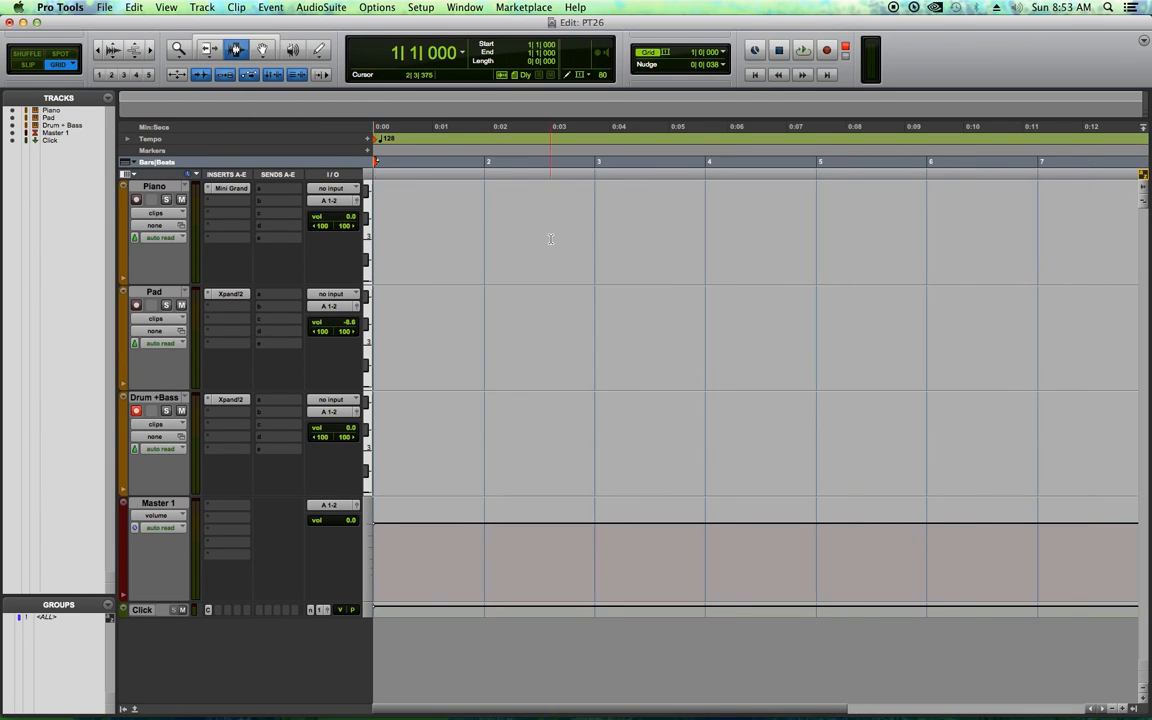
Record about ten bars of MIDI with four sustained two-bar notes on the Drum + Bass track, starting from bar 1
key("super+space")
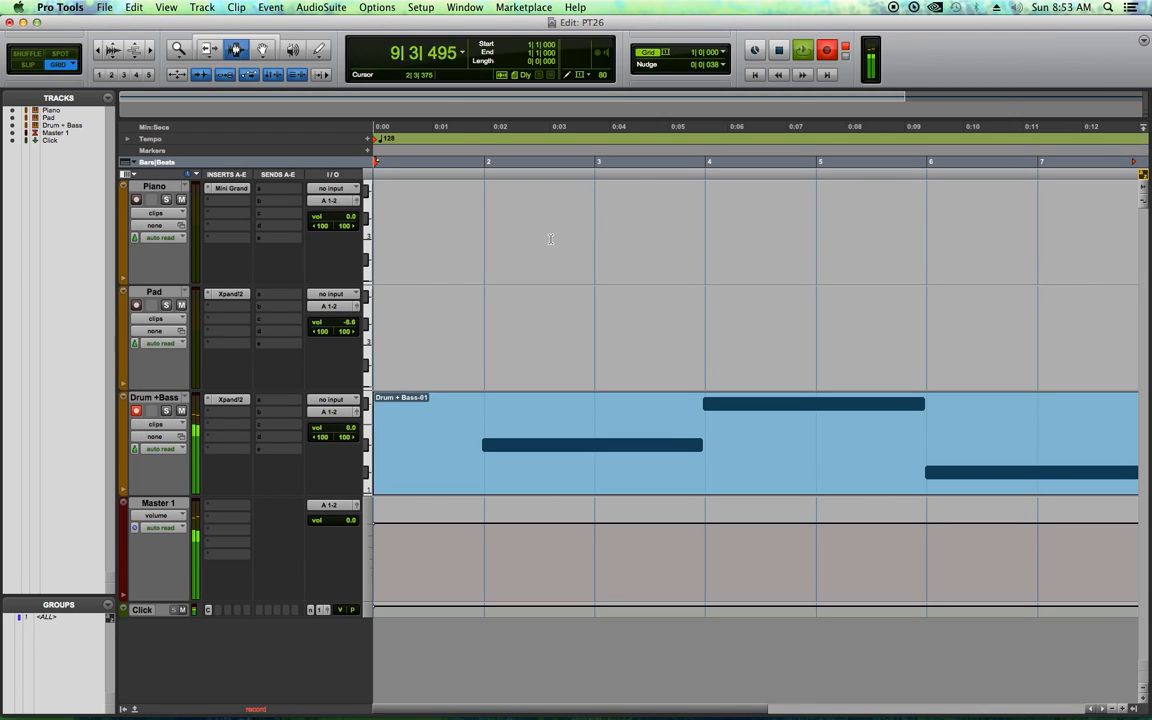
key("space")
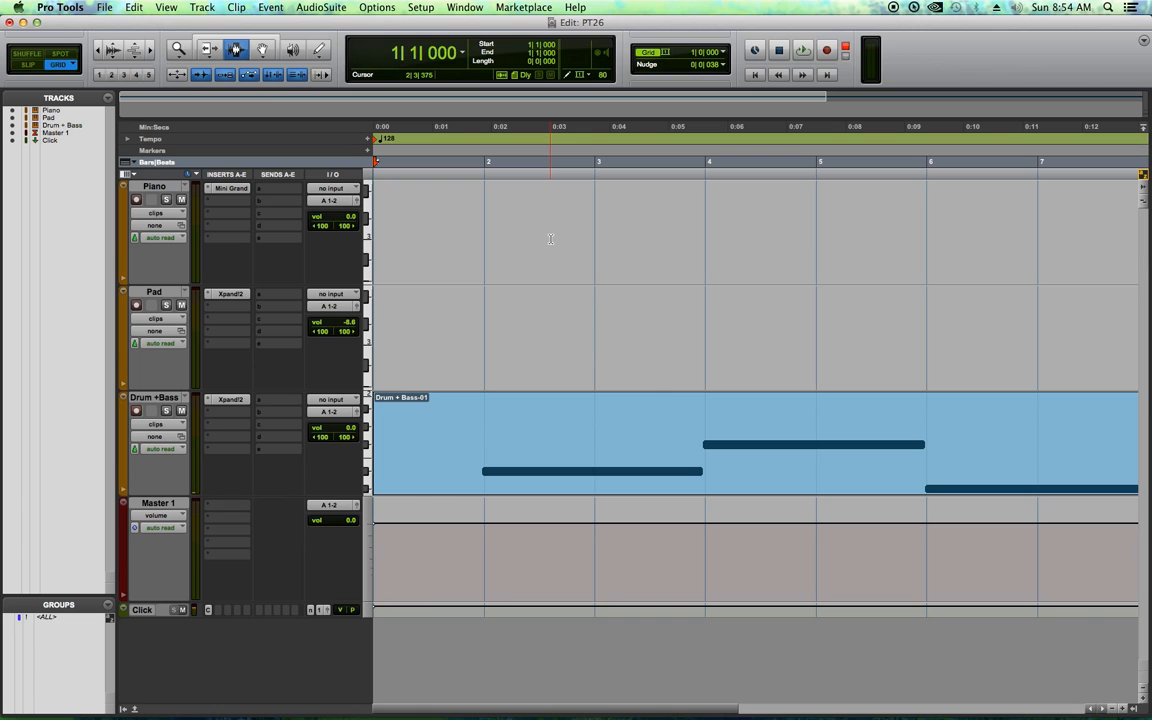
key("r")
key("r")
key("r")
key("t")
key("t")
double_click(481, 429)
left_click(607, 362)
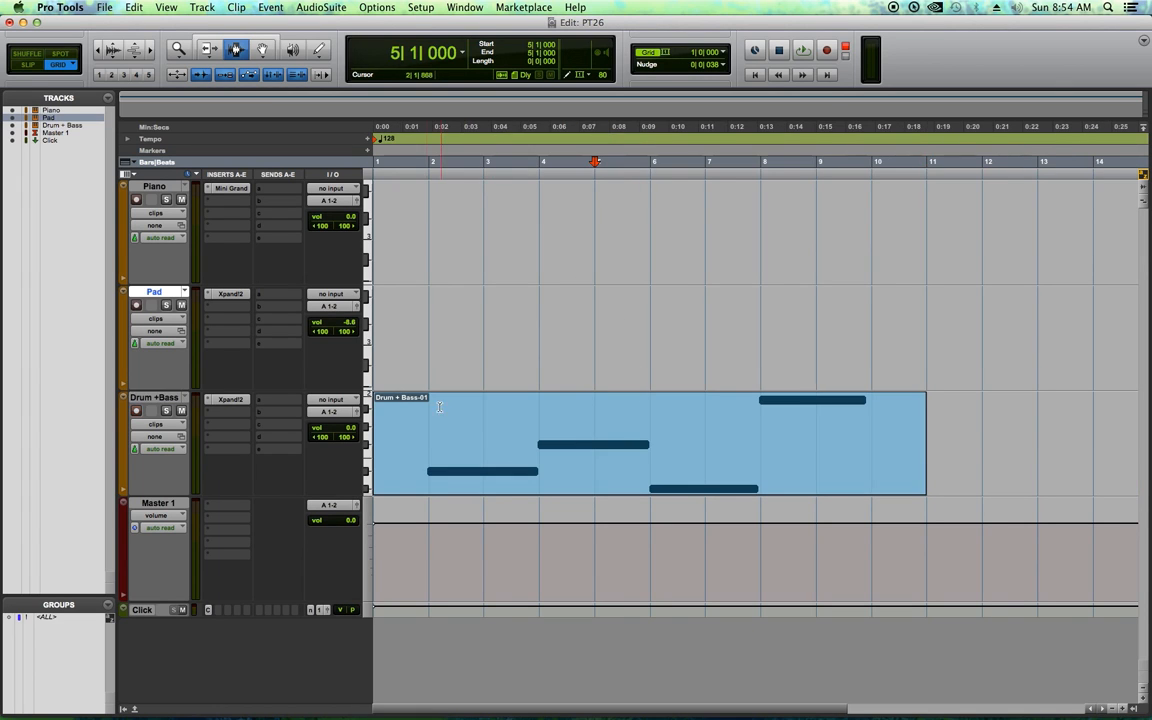
Open the recorded Drum + Bass clip in the MIDI Editor with the Grabber tool and reposition the editor window
left_click(263, 50)
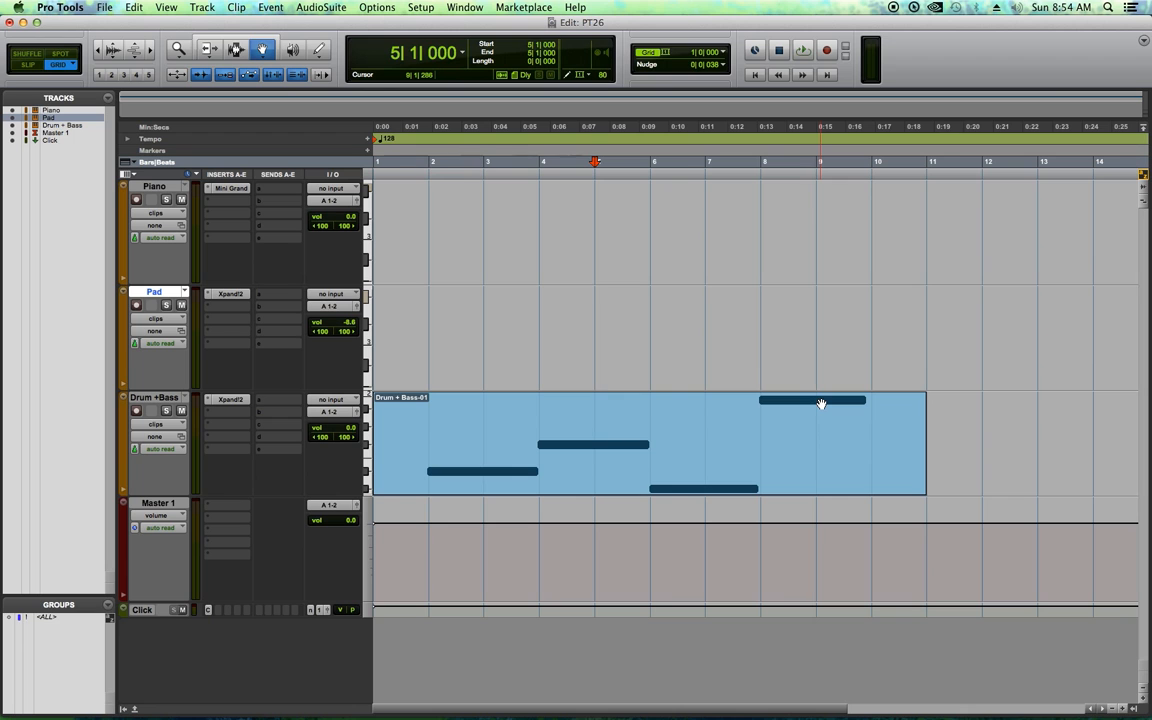
double_click(469, 452)
left_click_drag(541, 44, 544, 117)
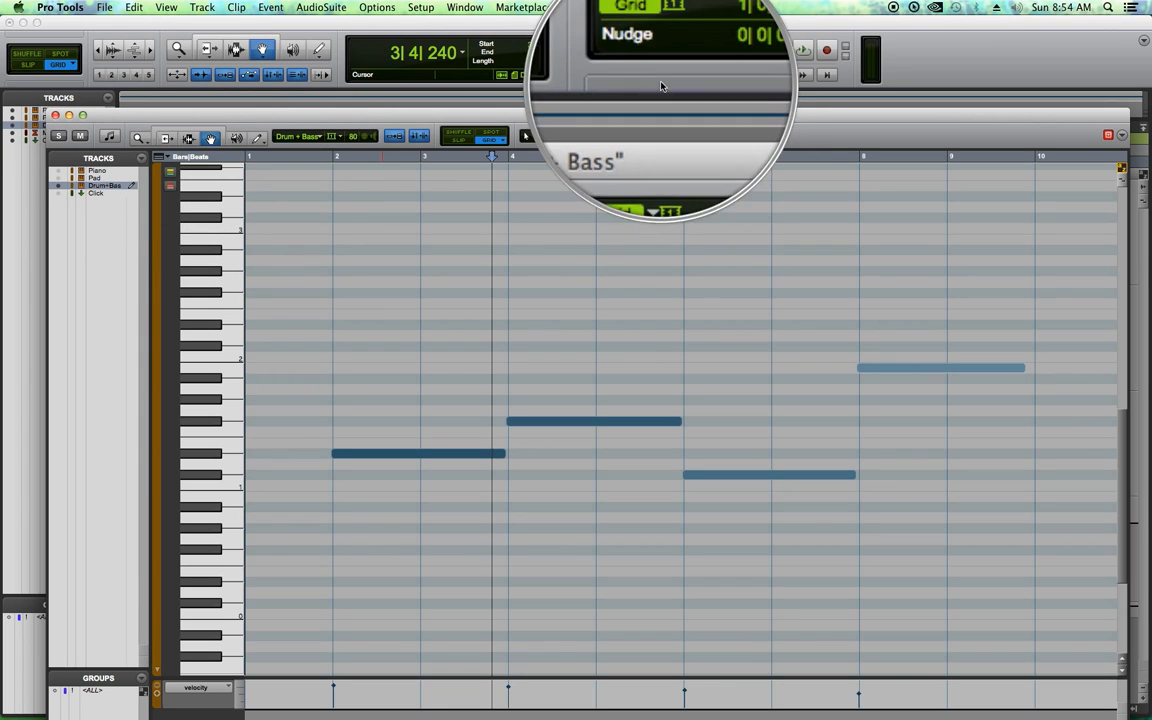
left_click_drag(634, 86, 627, 47)
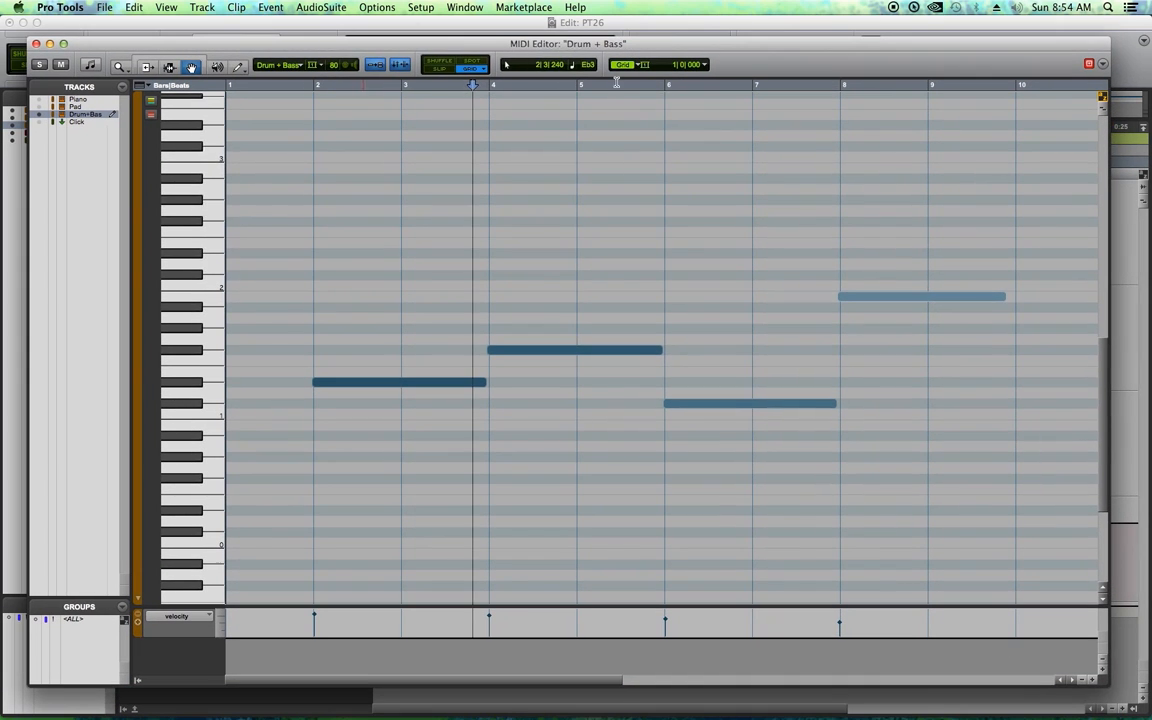
Set the MIDI Editor's grid value to quarter notes
left_click_drag(427, 235, 871, 566)
left_click(899, 538)
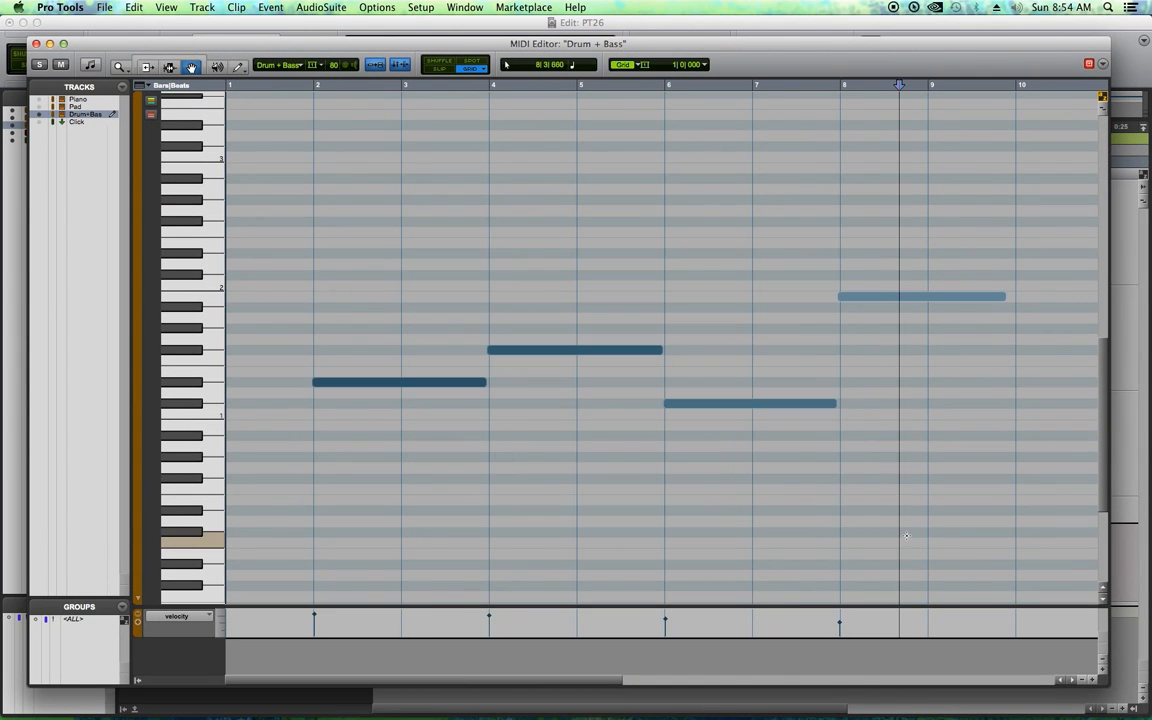
left_click_drag(864, 355, 960, 435)
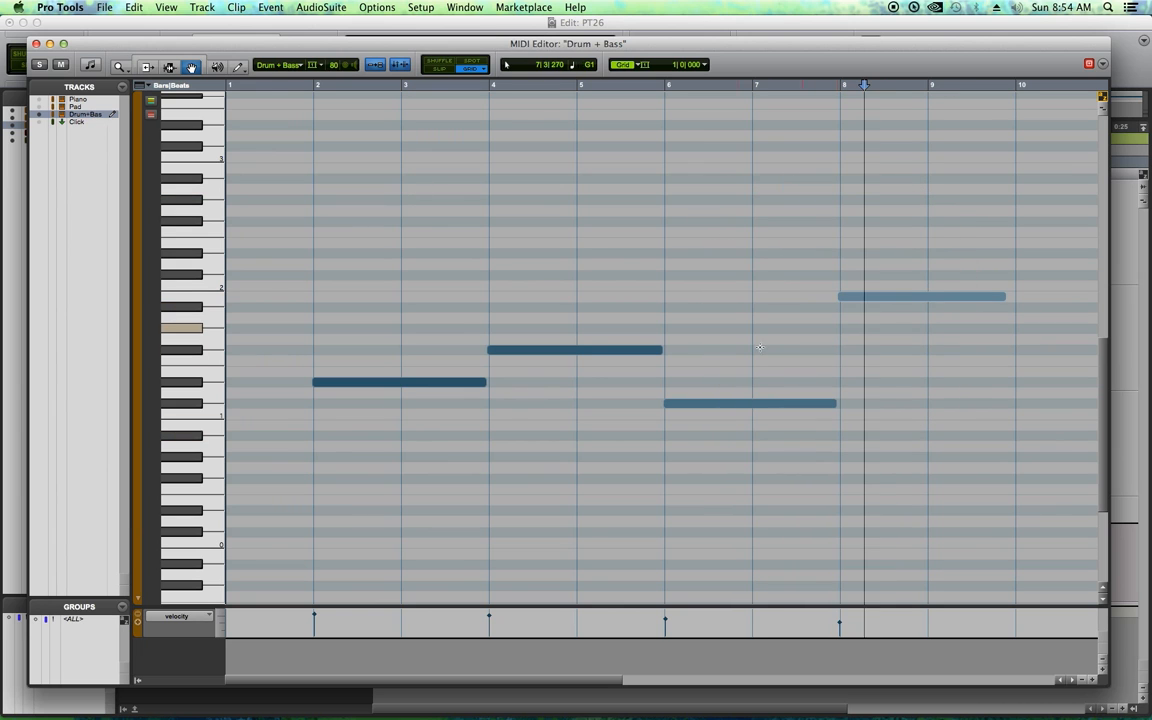
left_click(640, 64)
left_click(690, 96)
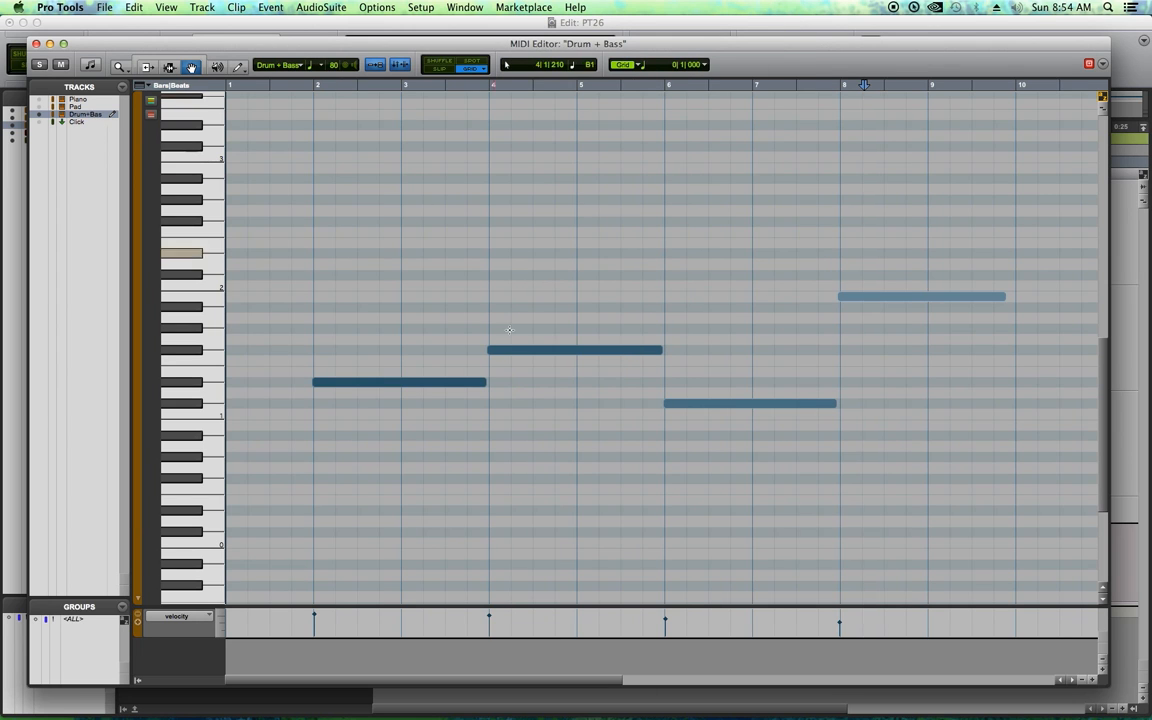
Select all four recorded Drum + Bass notes and open the Quantize event operation
left_click_drag(409, 174, 915, 480)
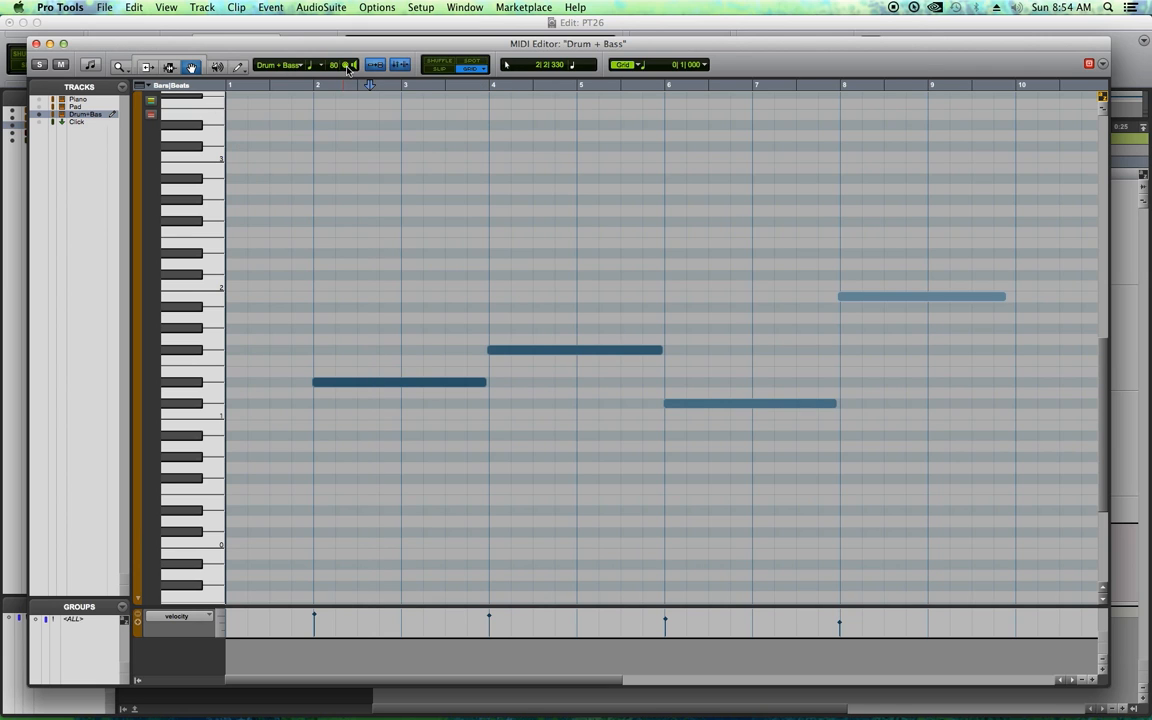
left_click(436, 237)
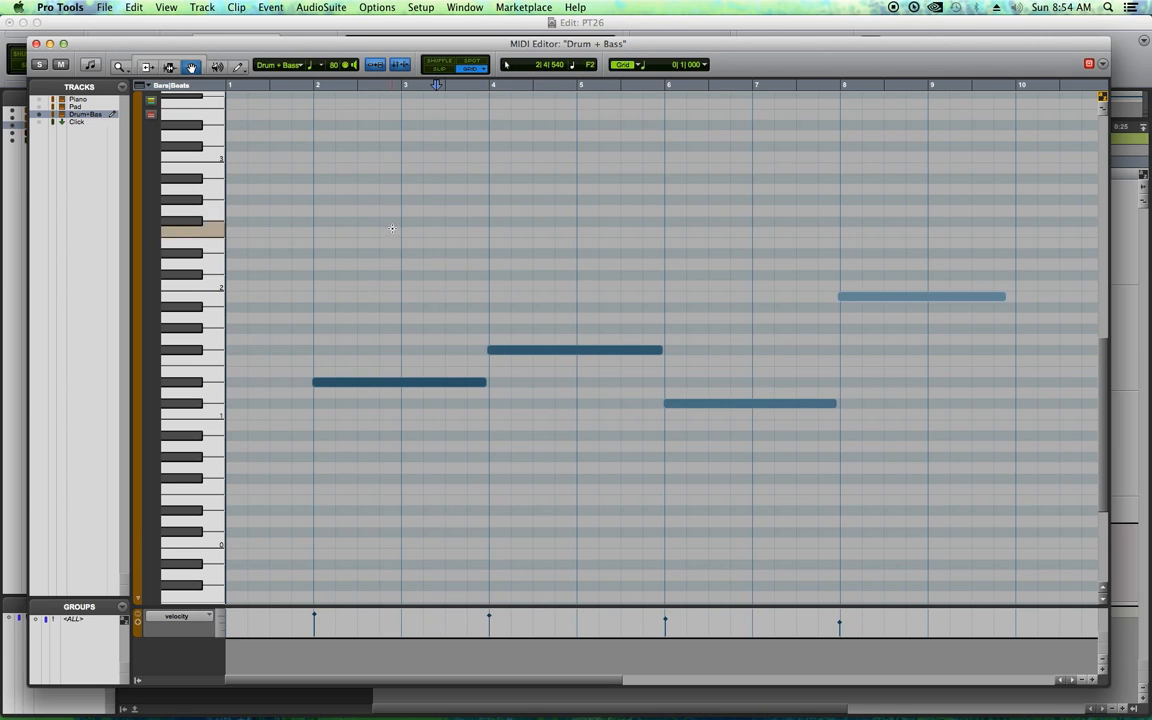
left_click(369, 287)
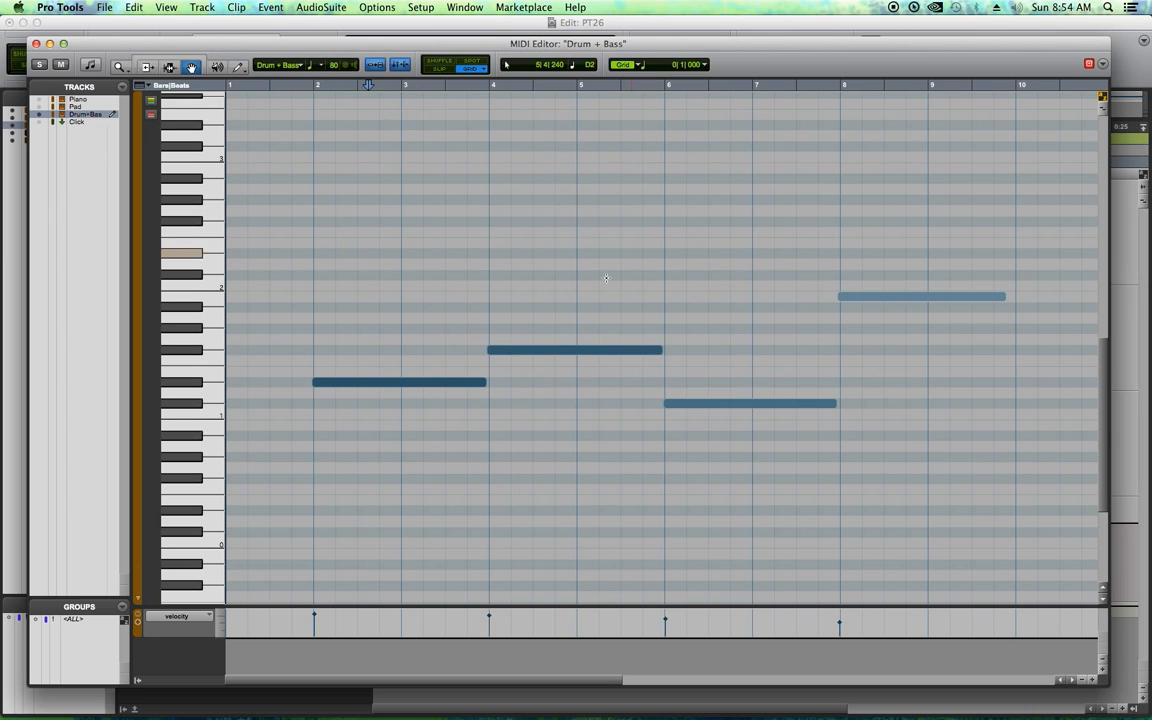
left_click_drag(422, 170, 588, 421)
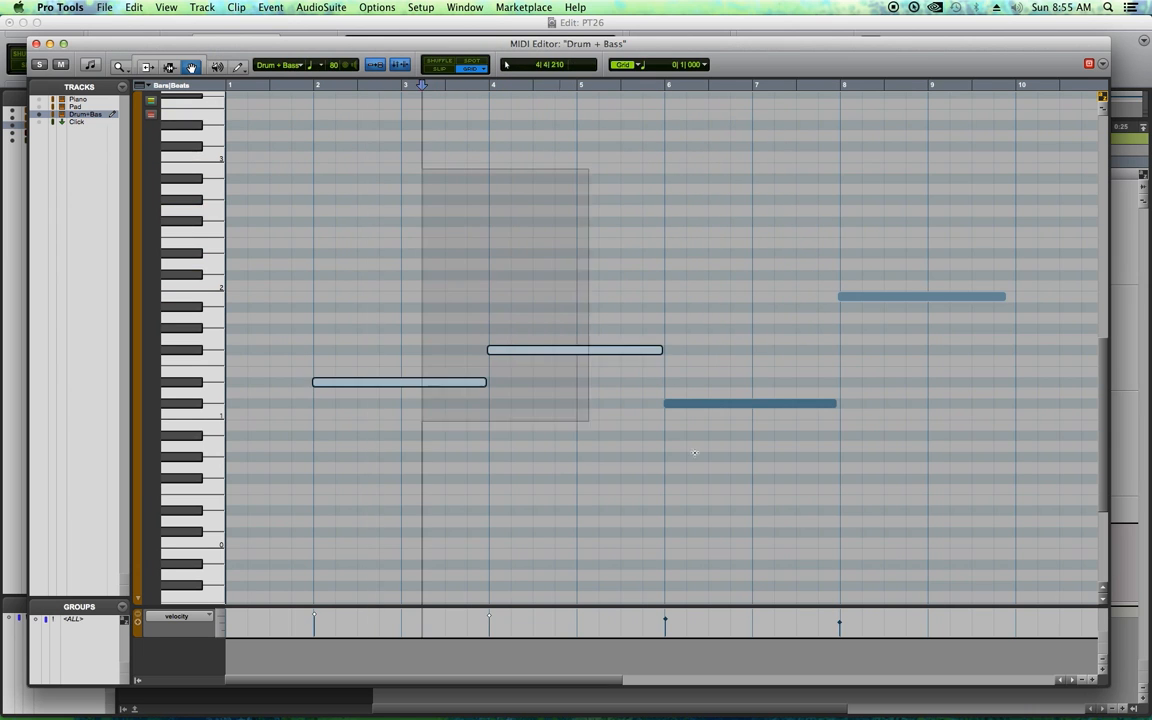
left_click_drag(695, 452, 912, 494)
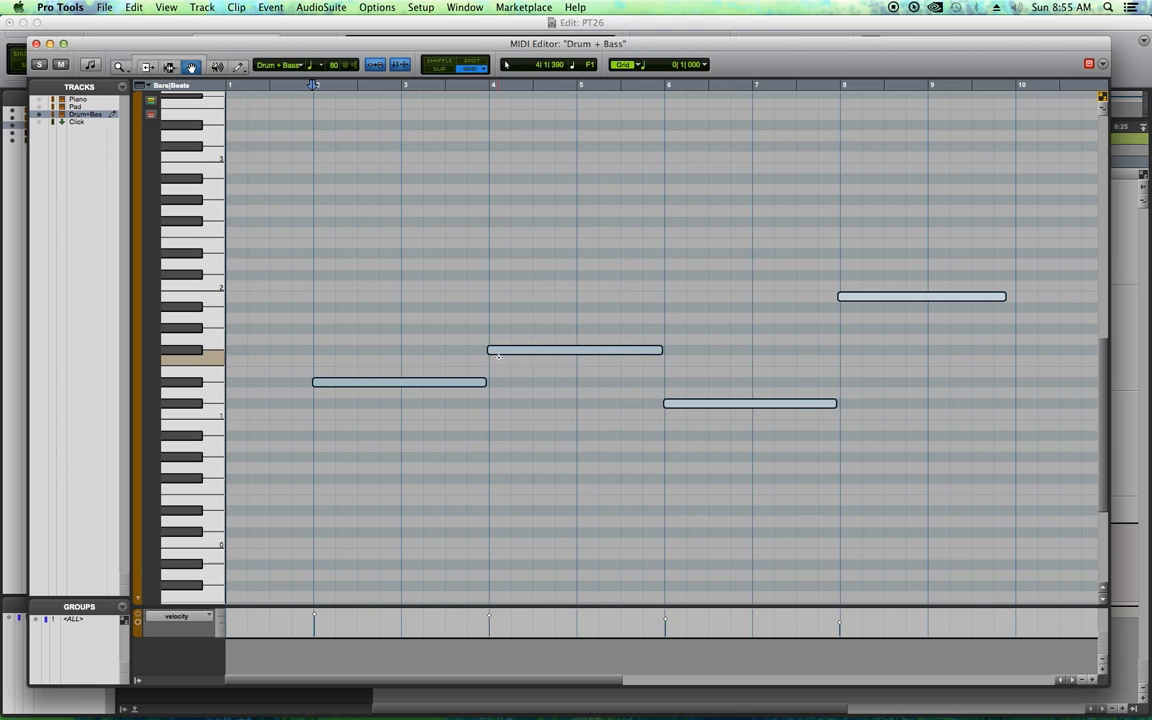
left_click(273, 8)
mouse_move(293, 57)
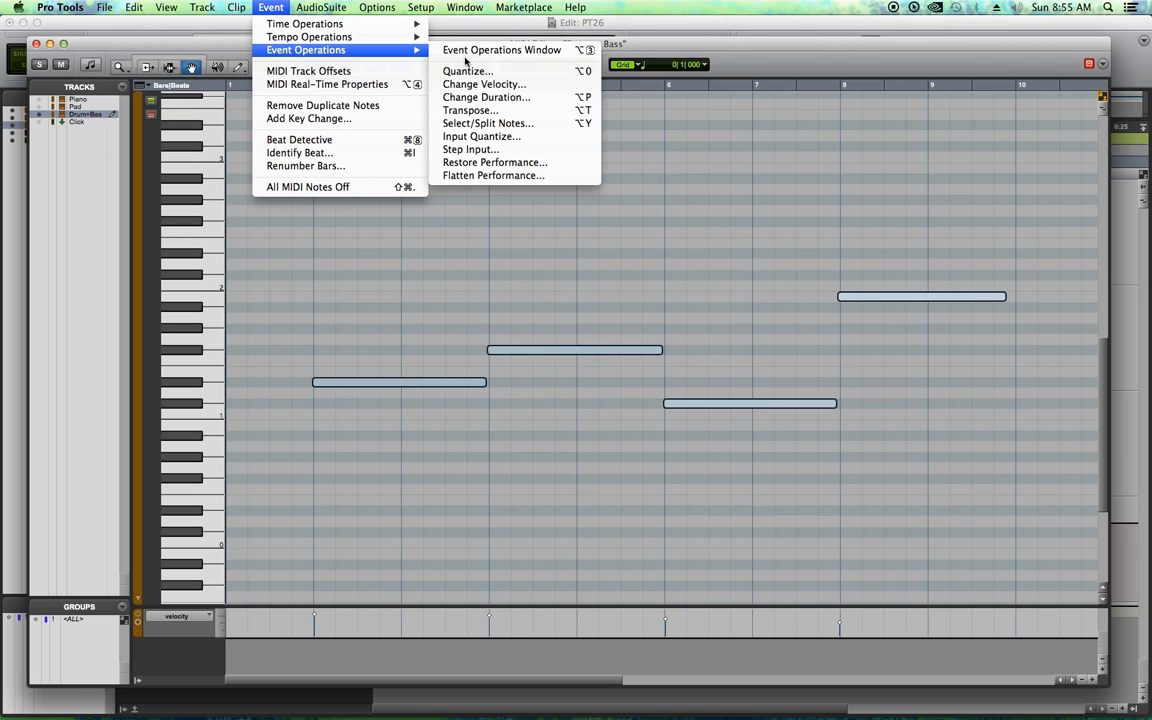
left_click(595, 74)
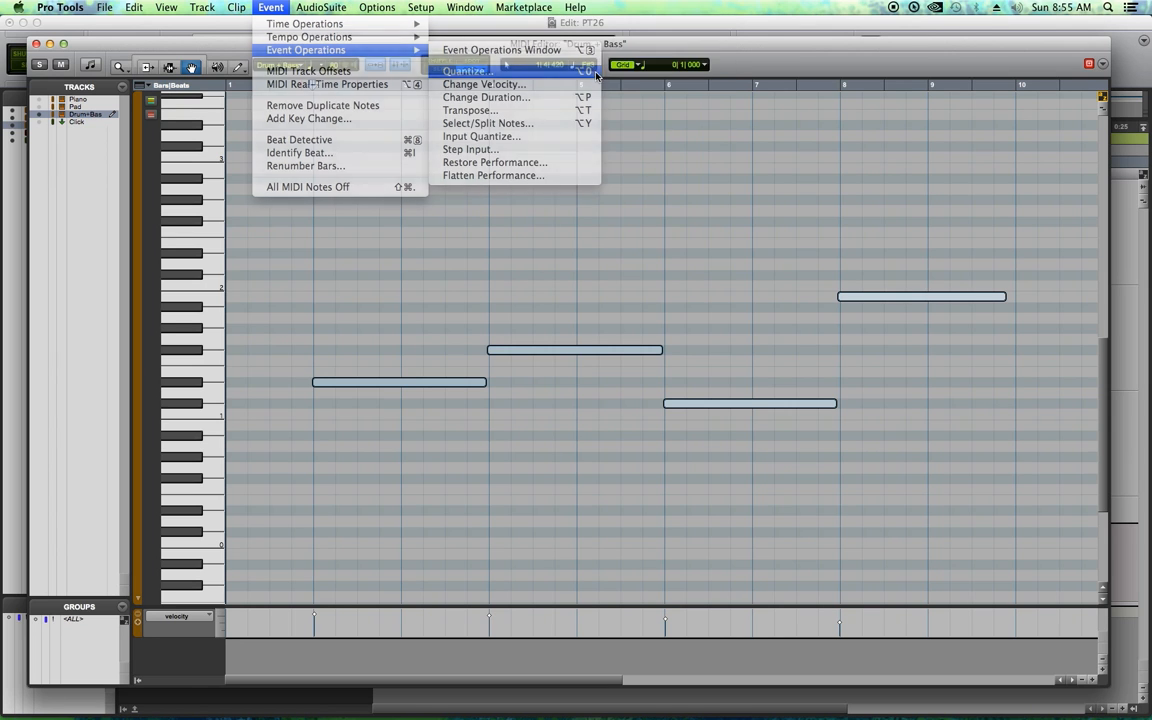
Quantize the selected notes to a 1/1 note grid by their note-on positions, preserving note duration
left_click_drag(593, 230, 1018, 344)
left_click_drag(930, 343, 755, 165)
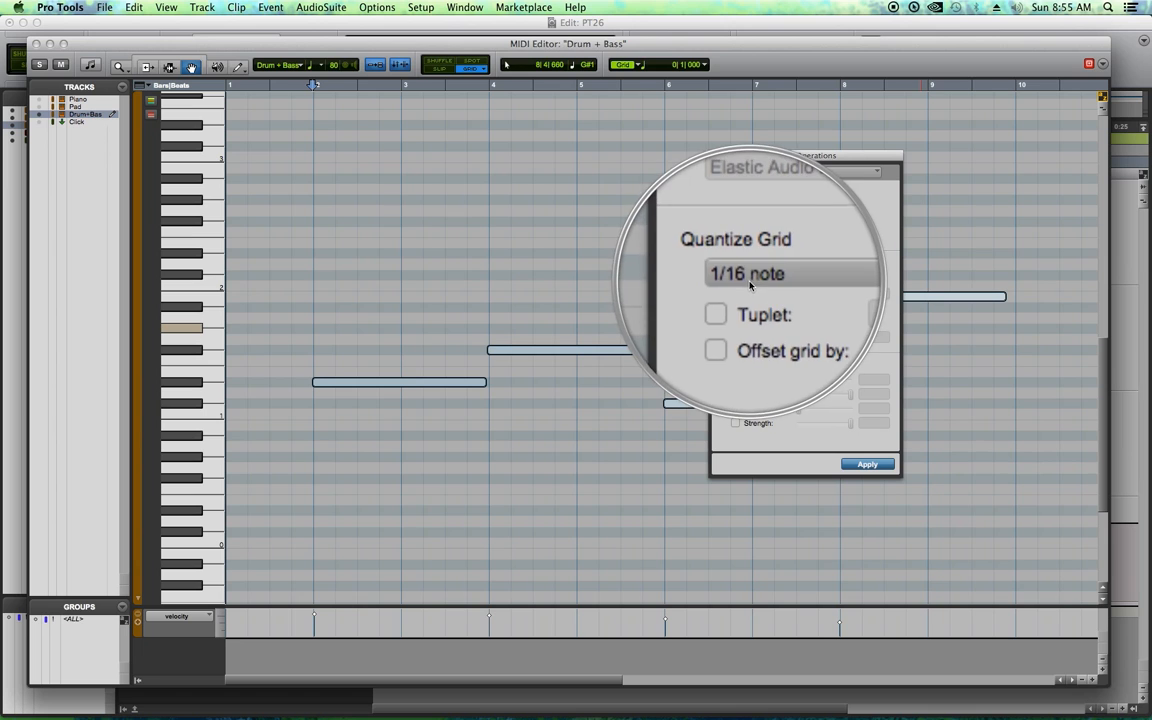
left_click(756, 279)
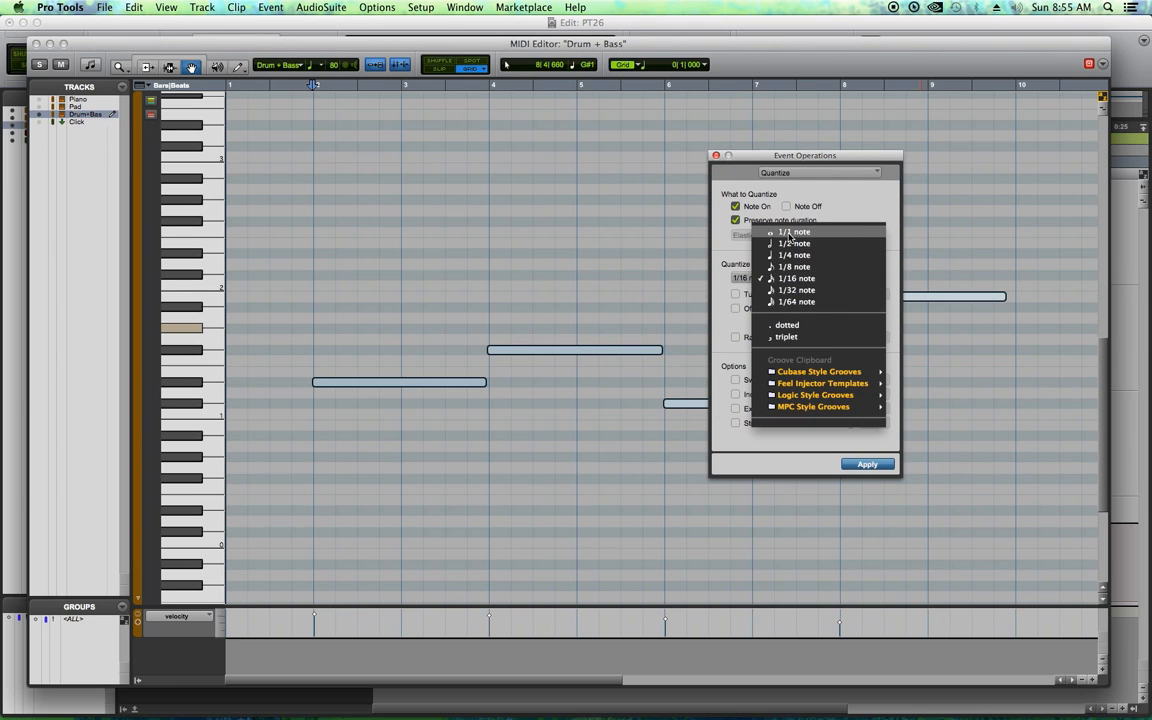
left_click(788, 256)
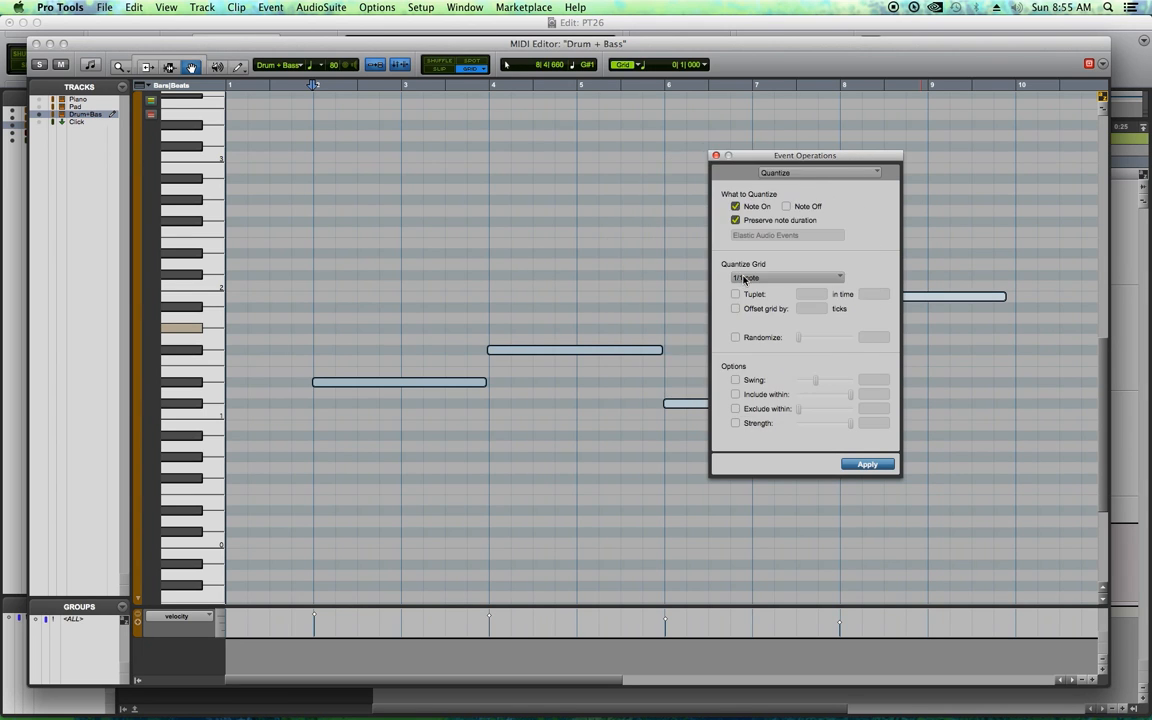
left_click_drag(815, 160, 241, 116)
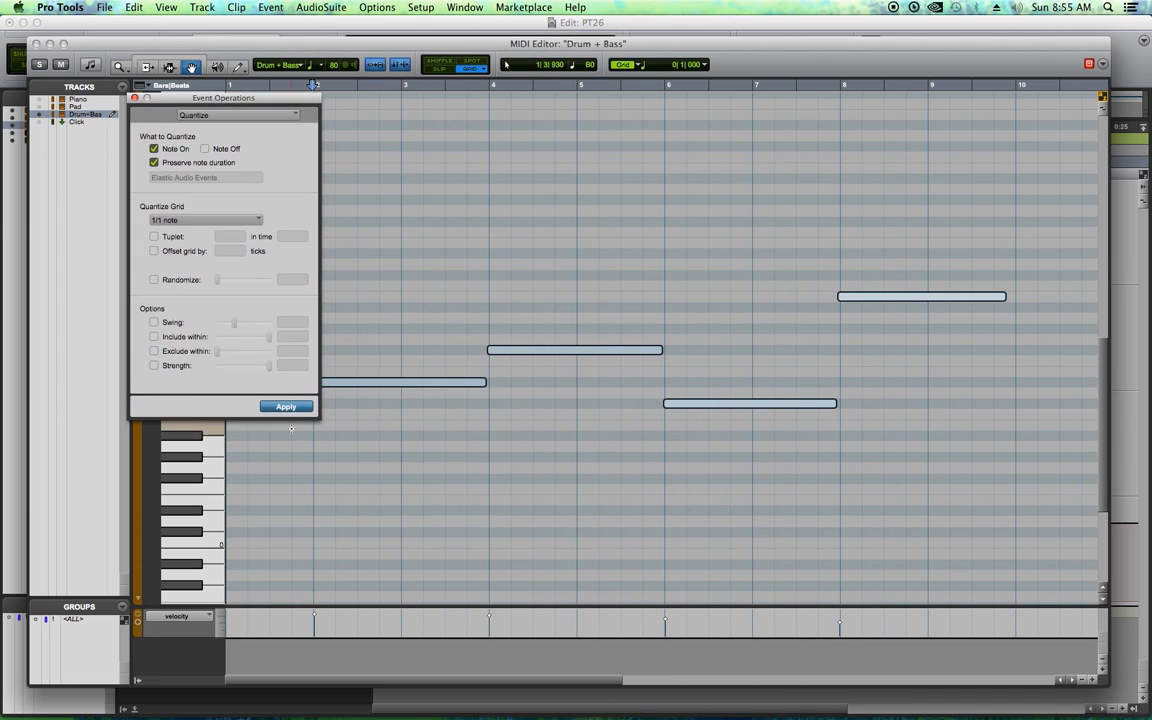
left_click(286, 407)
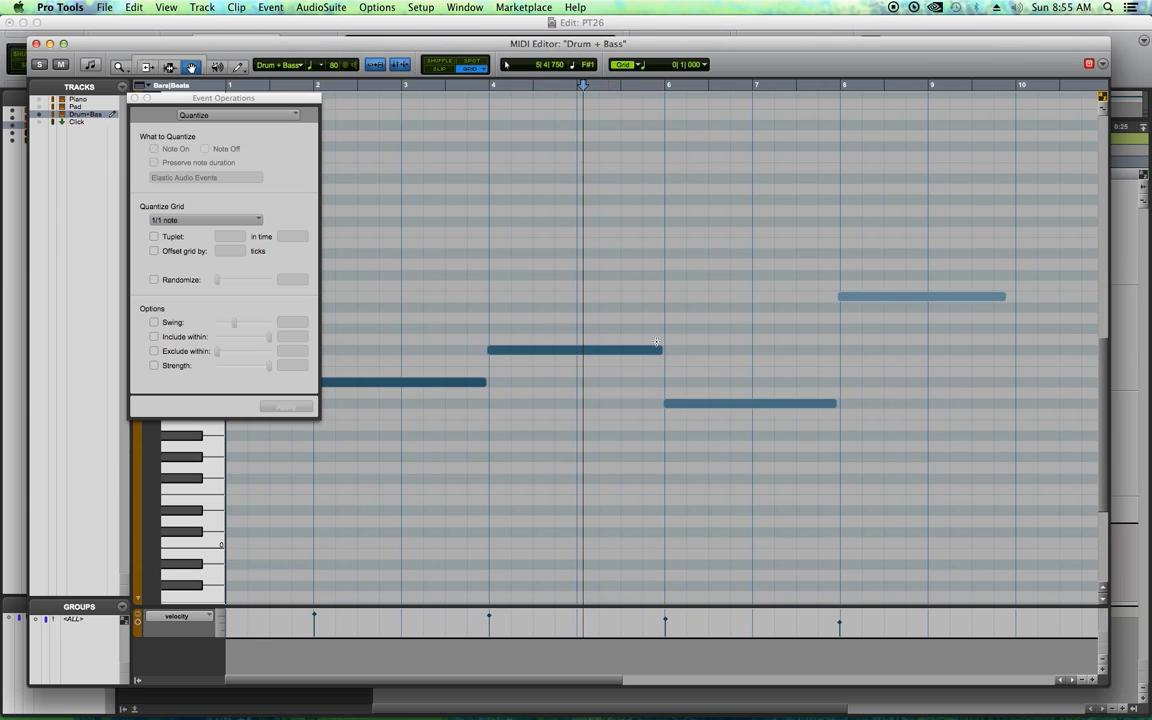
Trim the end of the second Drum + Bass note back by about one beat in the MIDI Editor
left_click(146, 67)
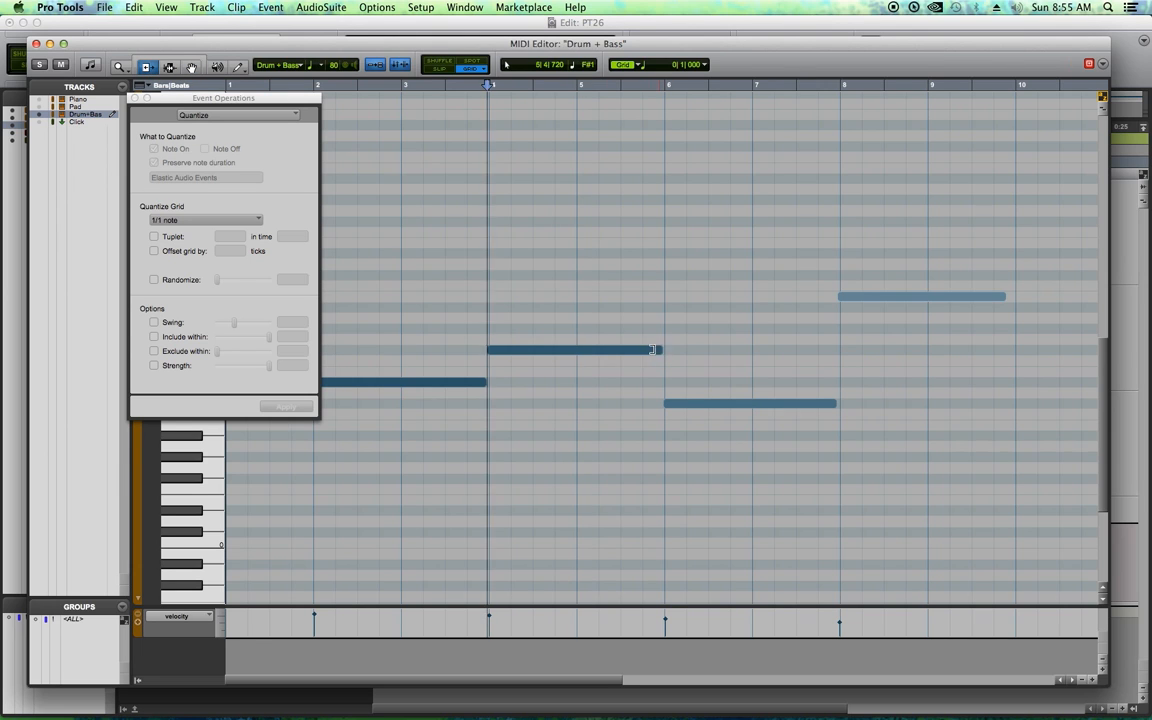
left_click_drag(661, 350, 640, 352)
left_click(198, 102)
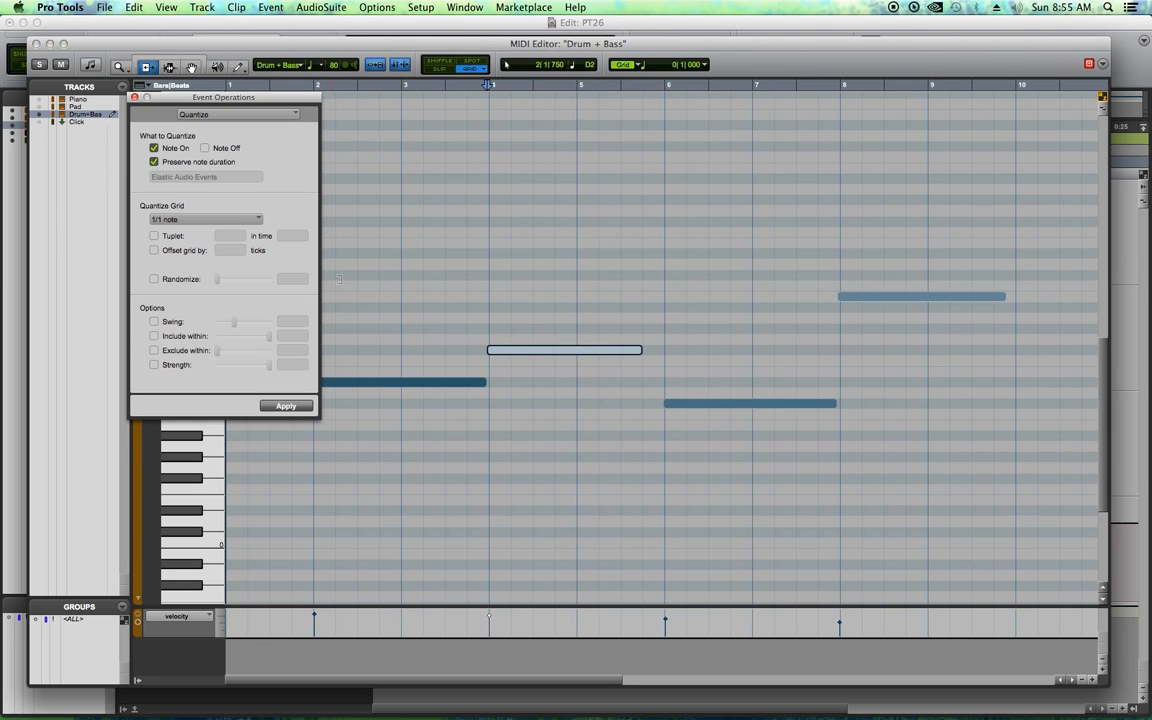
Select all four Drum + Bass notes with the Grabber tool and quantize their note-ons to a 1/1 note grid, preserving duration
left_click(196, 66)
left_click_drag(390, 245, 995, 538)
left_click(287, 406)
left_click(293, 407)
left_click(294, 407)
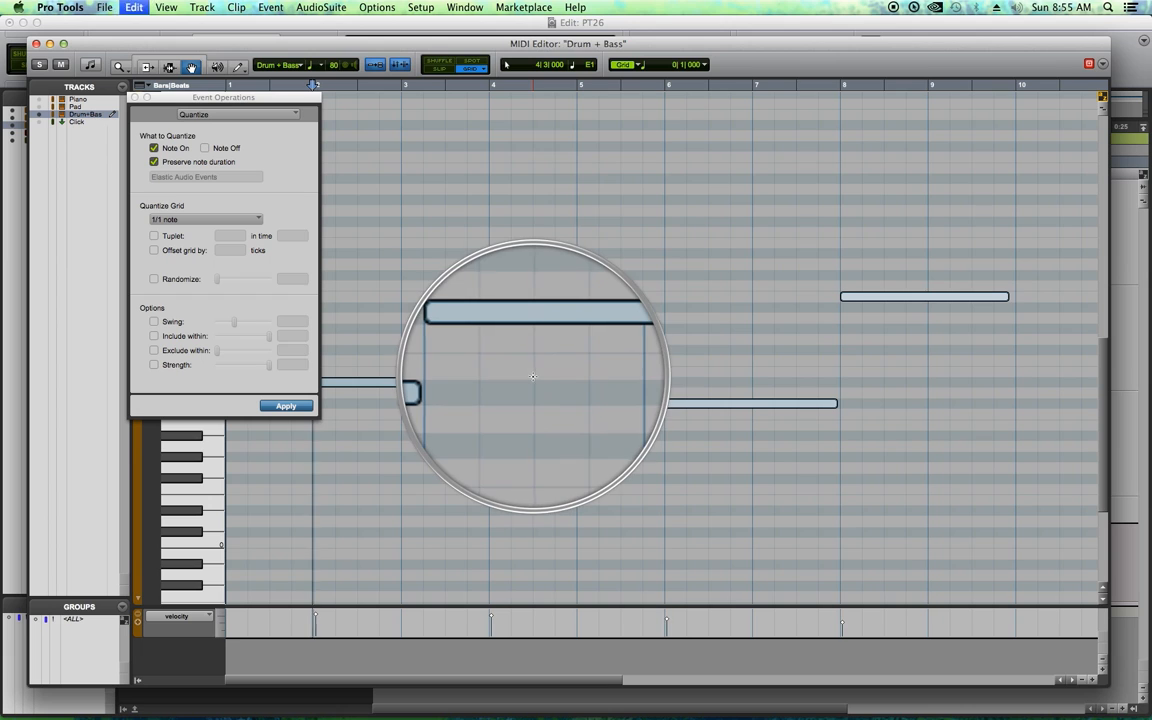
Quantize both the note-on and note-off positions of the Drum + Bass notes to the 1/1 grid and close the editing windows
left_click(204, 148)
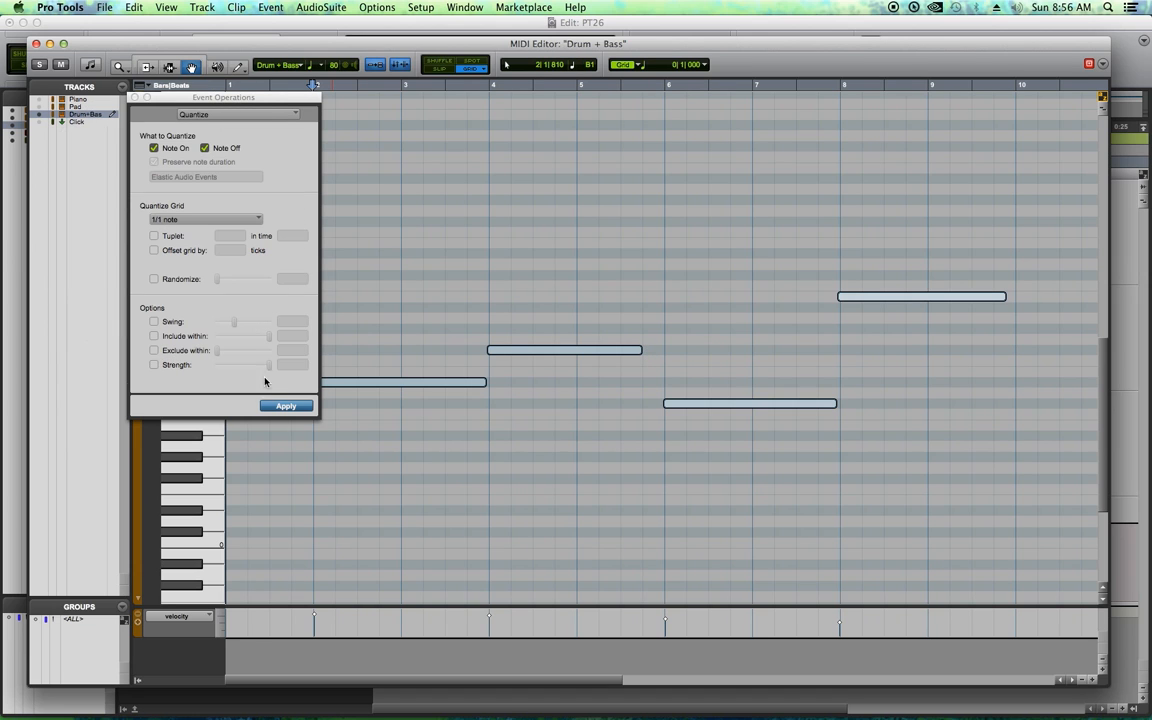
left_click(284, 406)
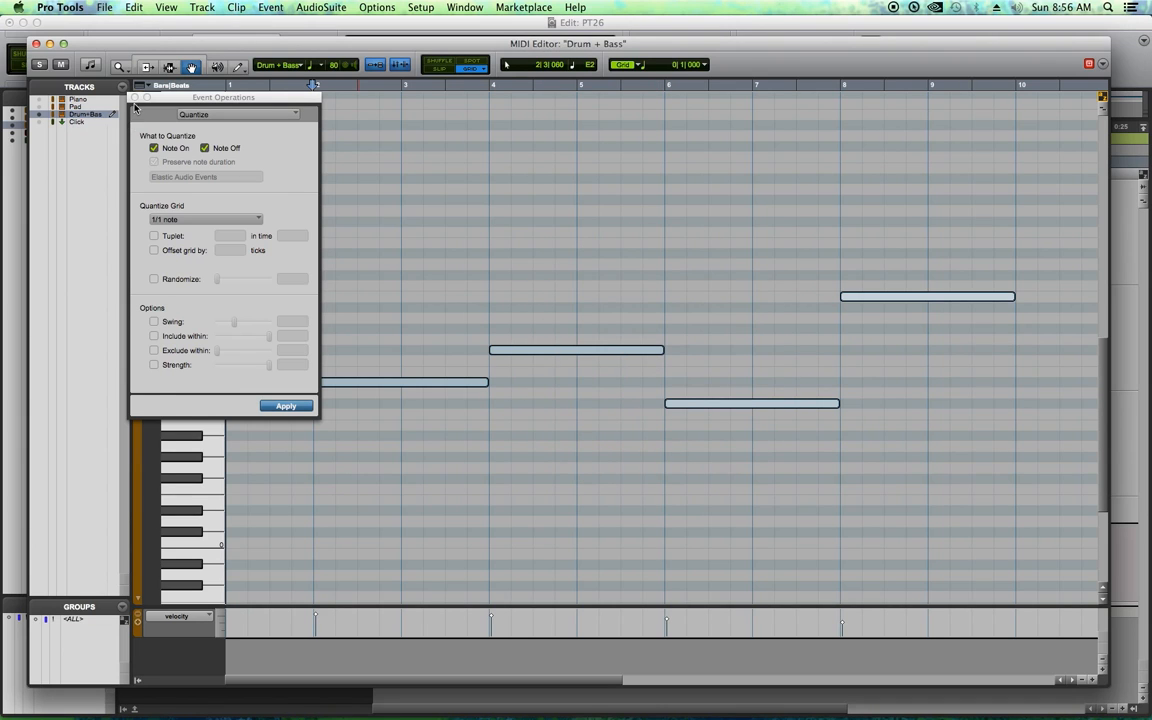
left_click(135, 97)
left_click(36, 43)
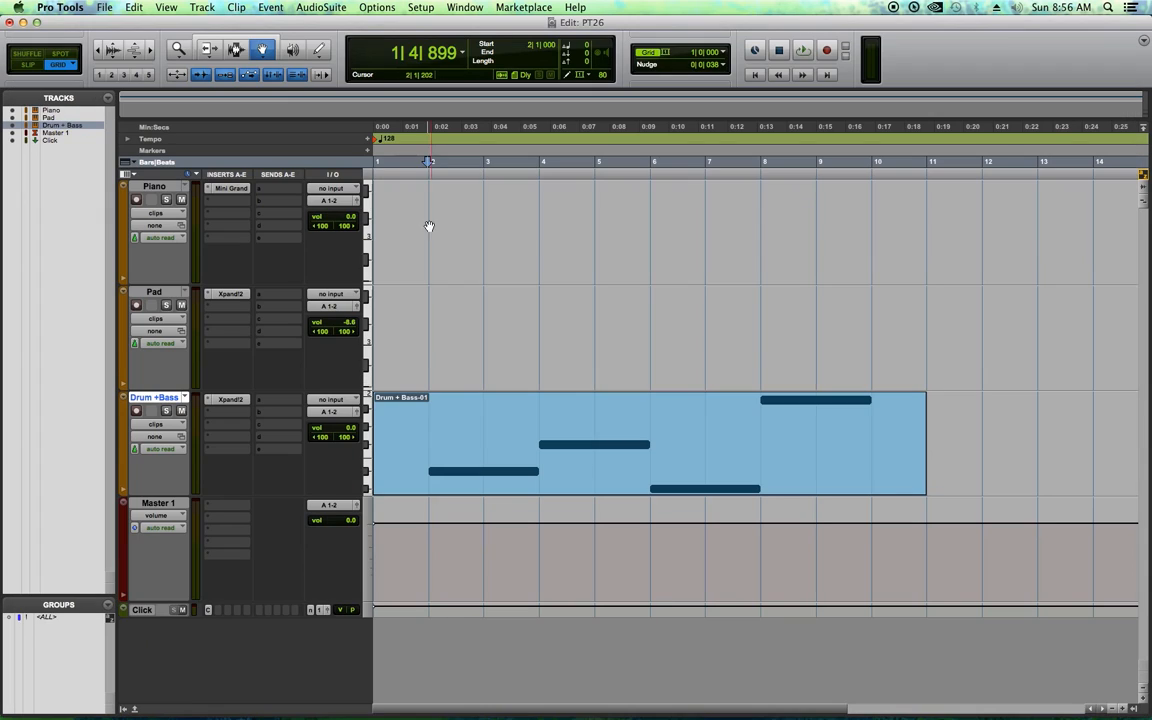
Play back the quantized Drum + Bass part from bar 1
left_click(413, 160)
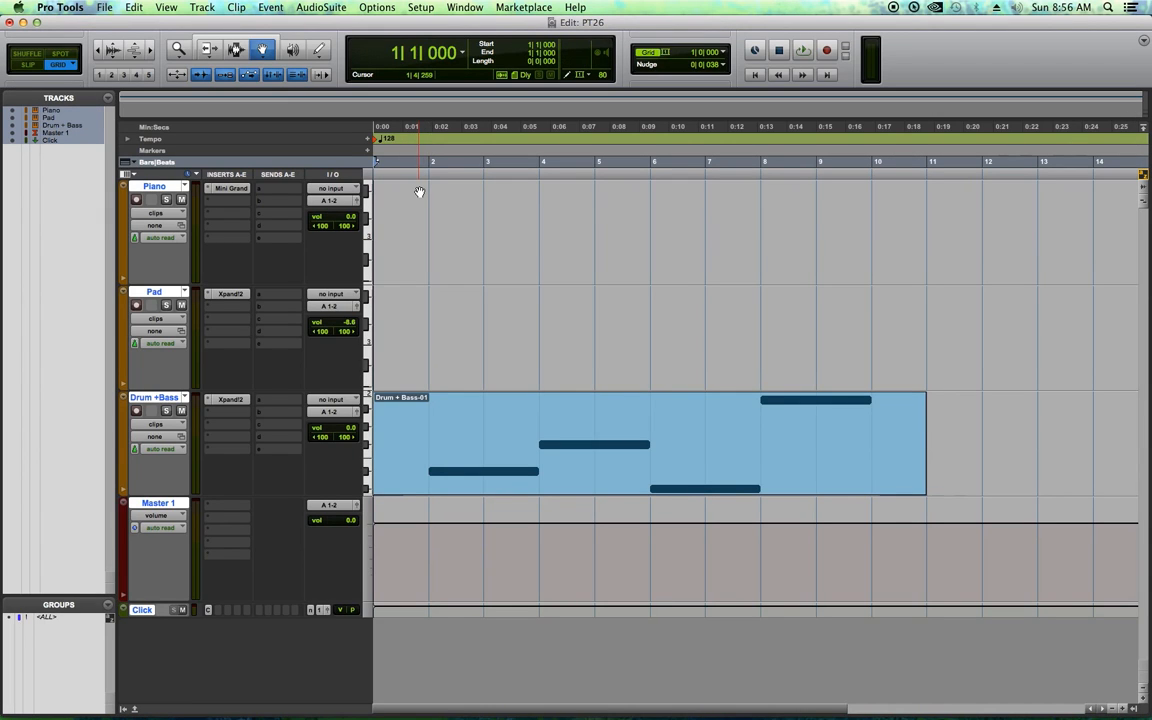
key("space")
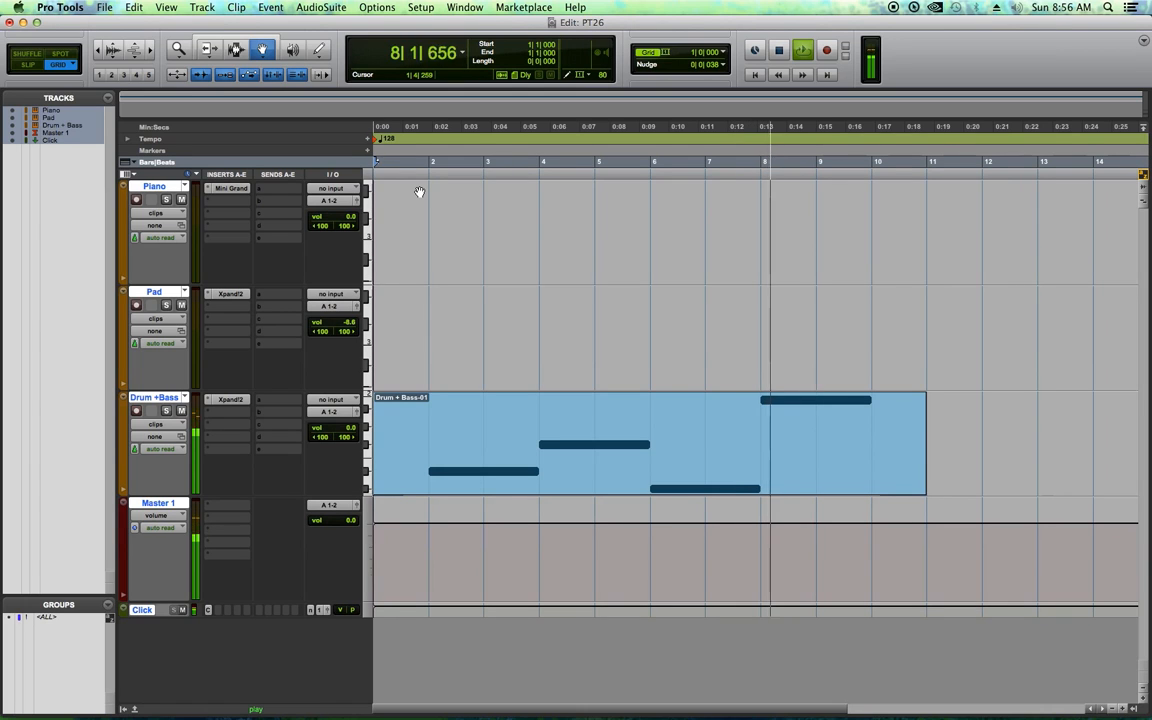
key("space")
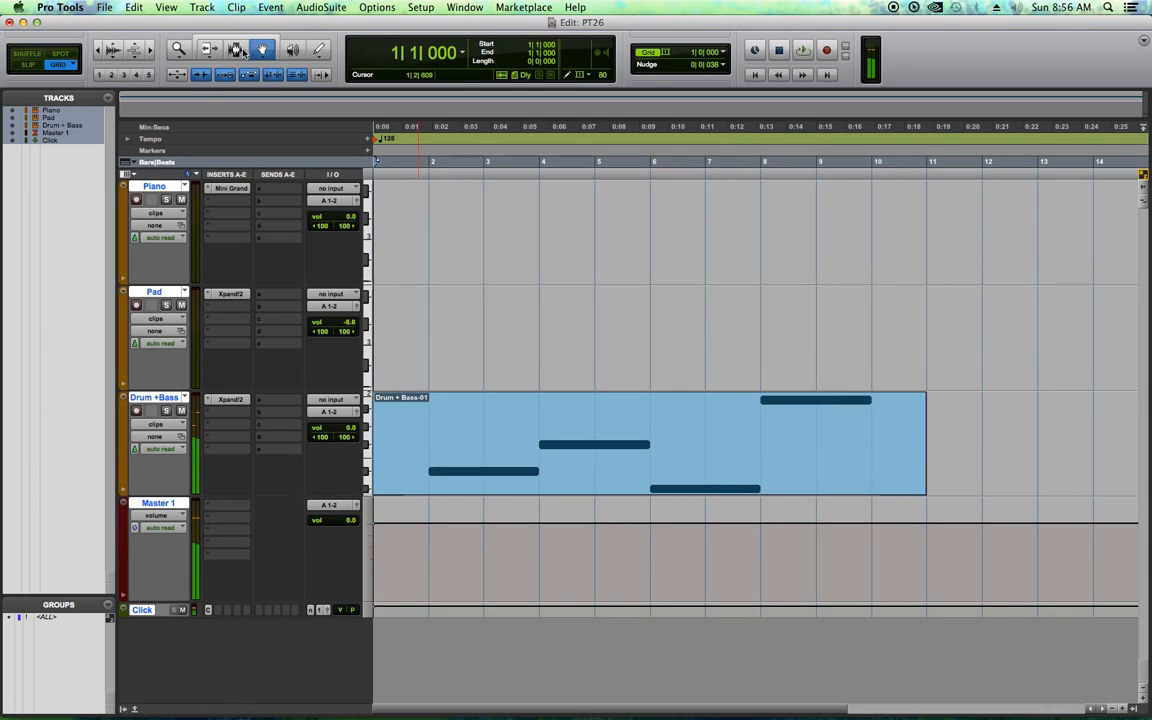
Delete the empty portions of the Drum + Bass clip after bar 10 and before bar 2 with the Selector tool
left_click(240, 51)
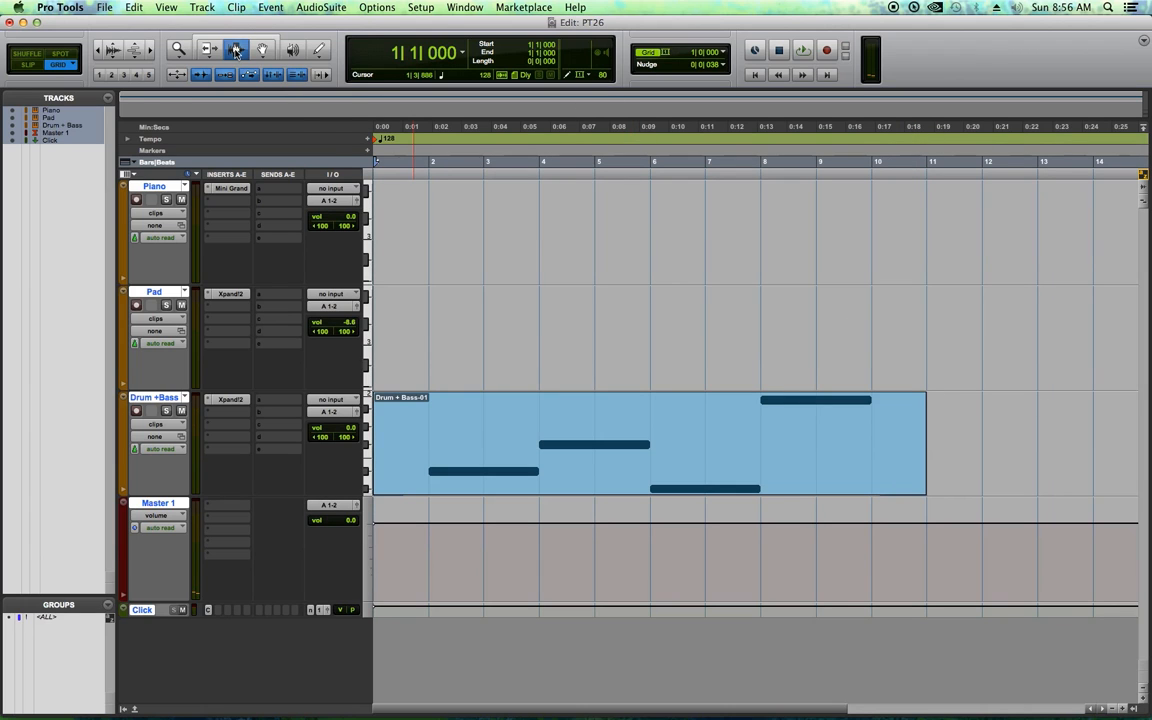
left_click_drag(1036, 310, 878, 480)
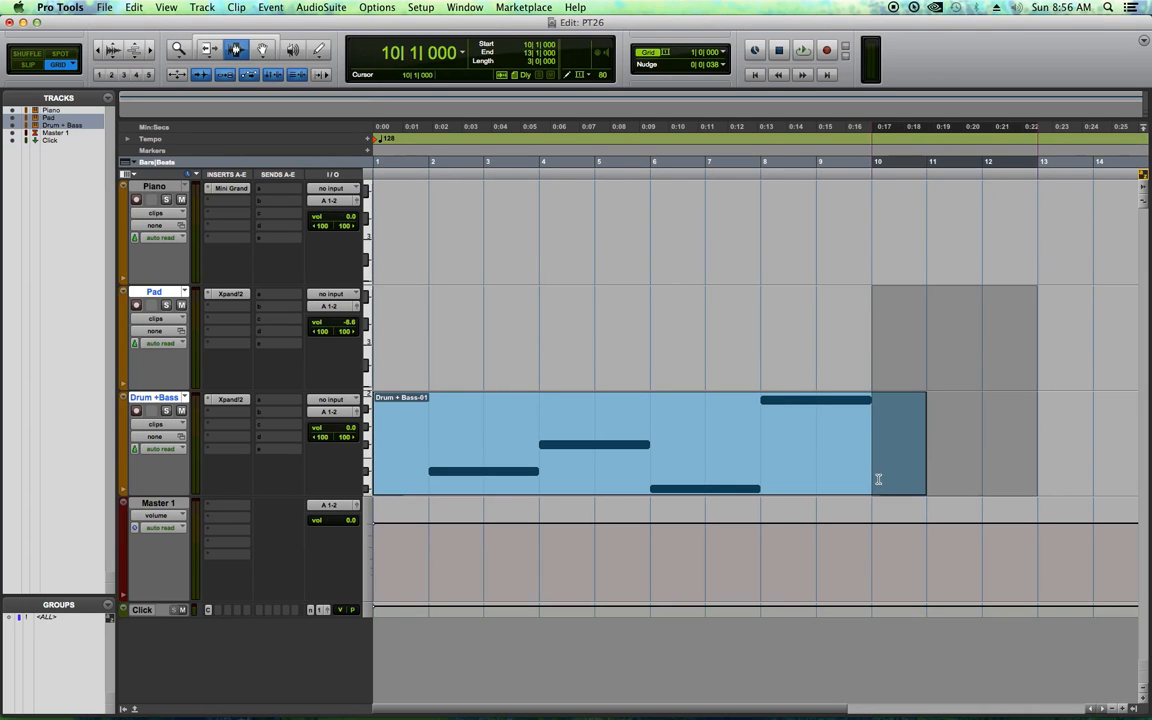
left_click(877, 478)
left_click_drag(435, 441, 335, 445)
key("Delete")
Duplicate the eight-bar Drum + Bass clip three times so four copies run back to back from bar 2 to bar 34
double_click(525, 466)
key("r")
key("r")
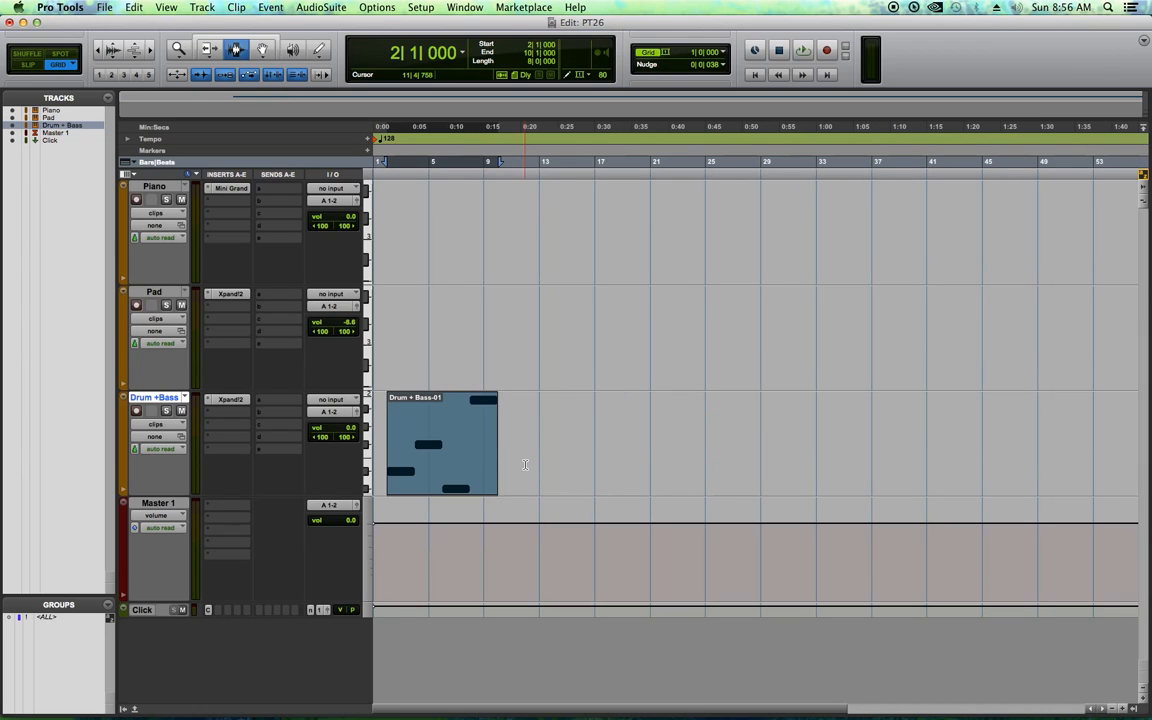
key("super+d")
key("super+d")
key("super+d")
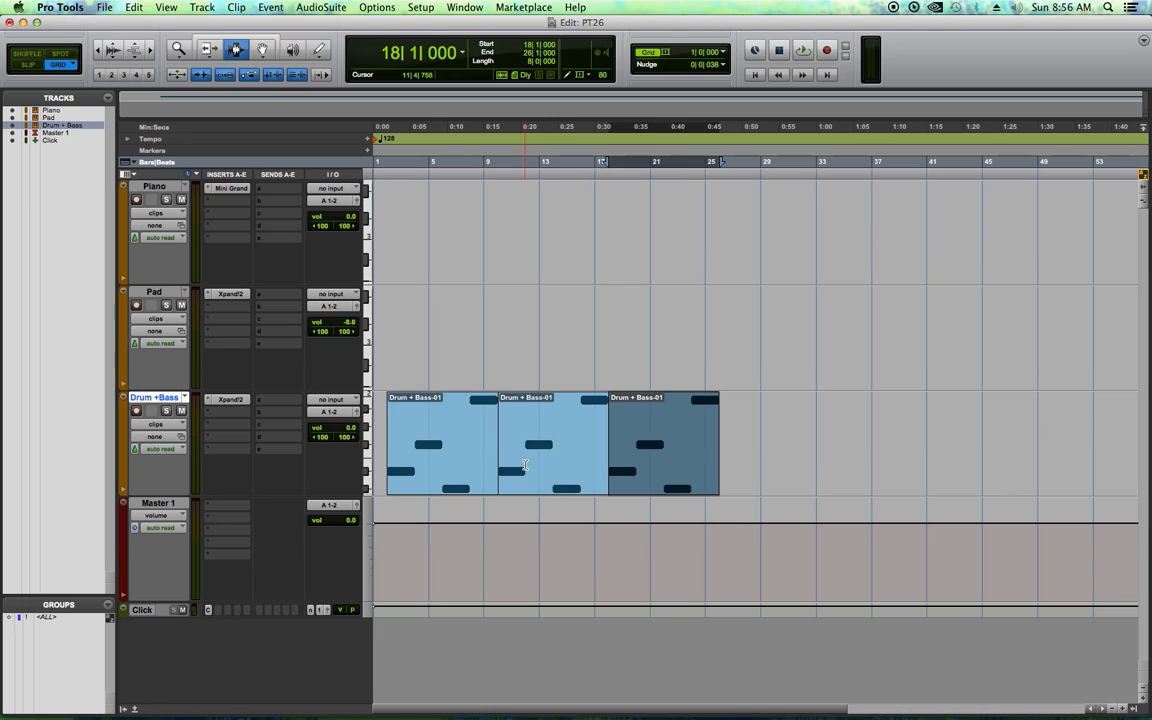
left_click(883, 457)
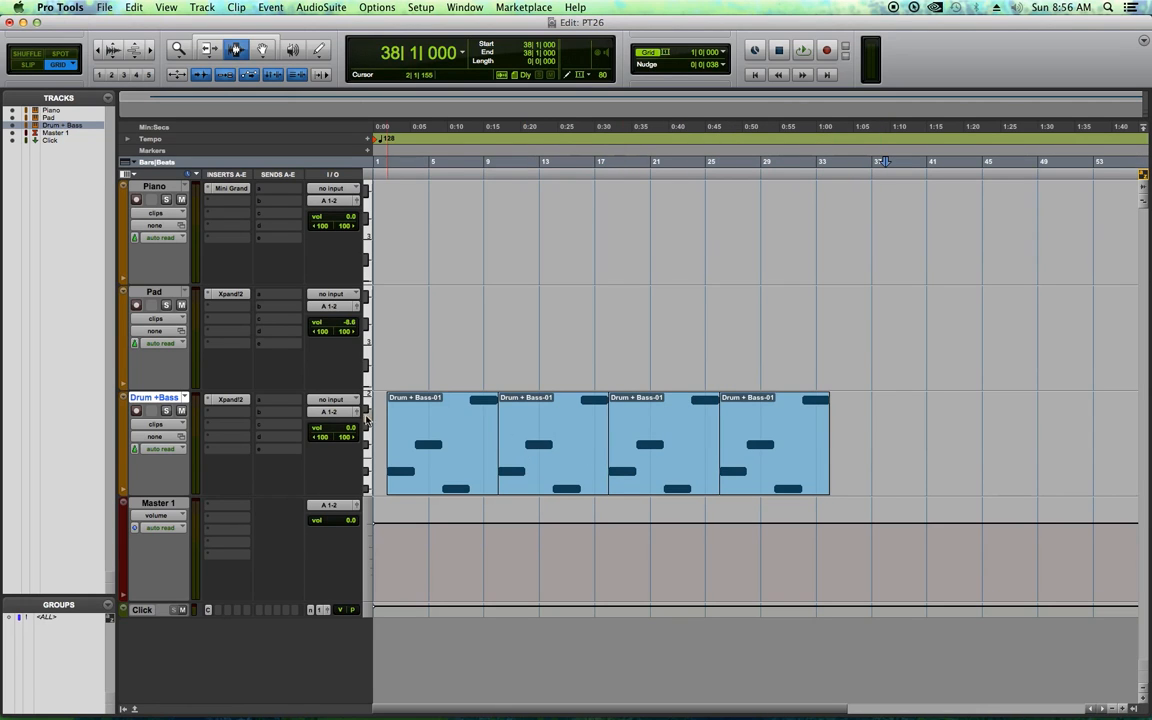
Record a chord part on the armed Pad track from bar 1, and lower the track's volume to -11.9 dB
left_click(162, 294)
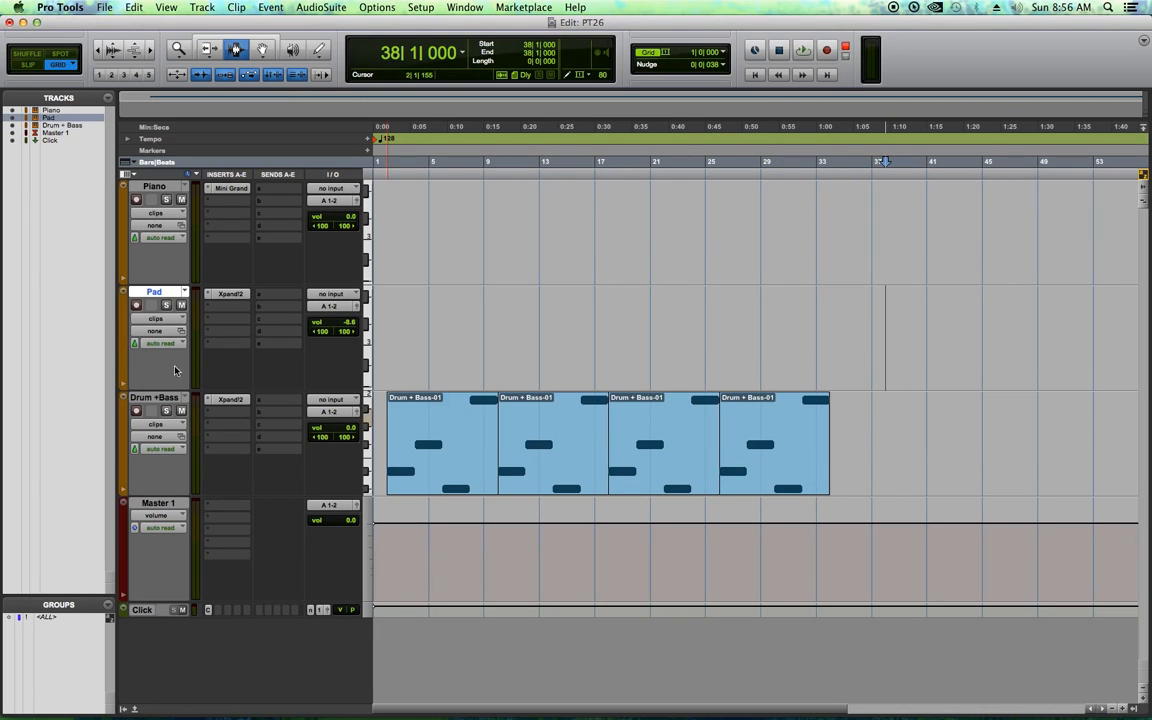
key("Return")
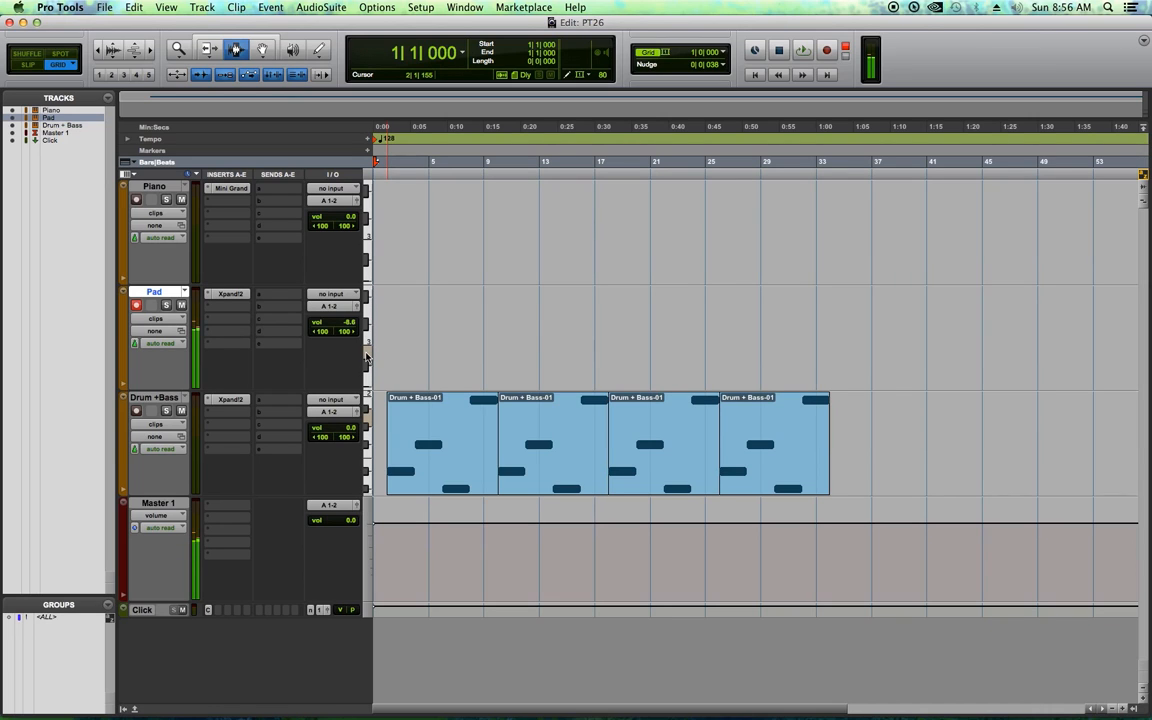
key("super+space")
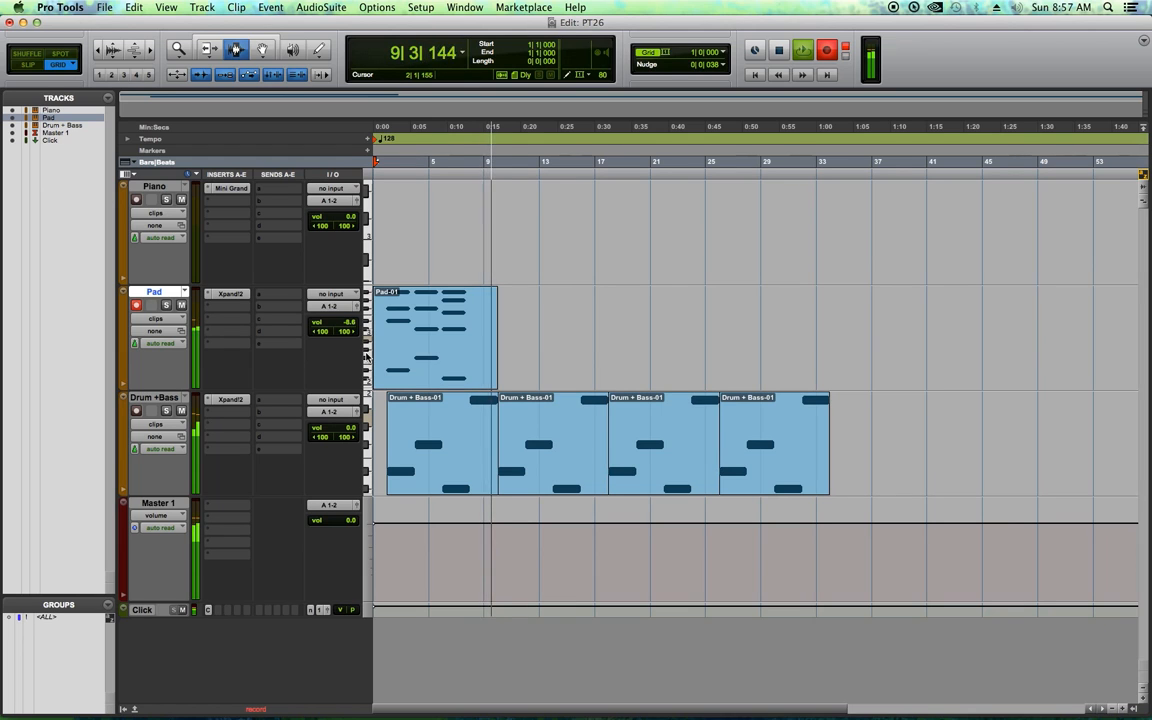
key("space")
left_click_drag(341, 316, 353, 328)
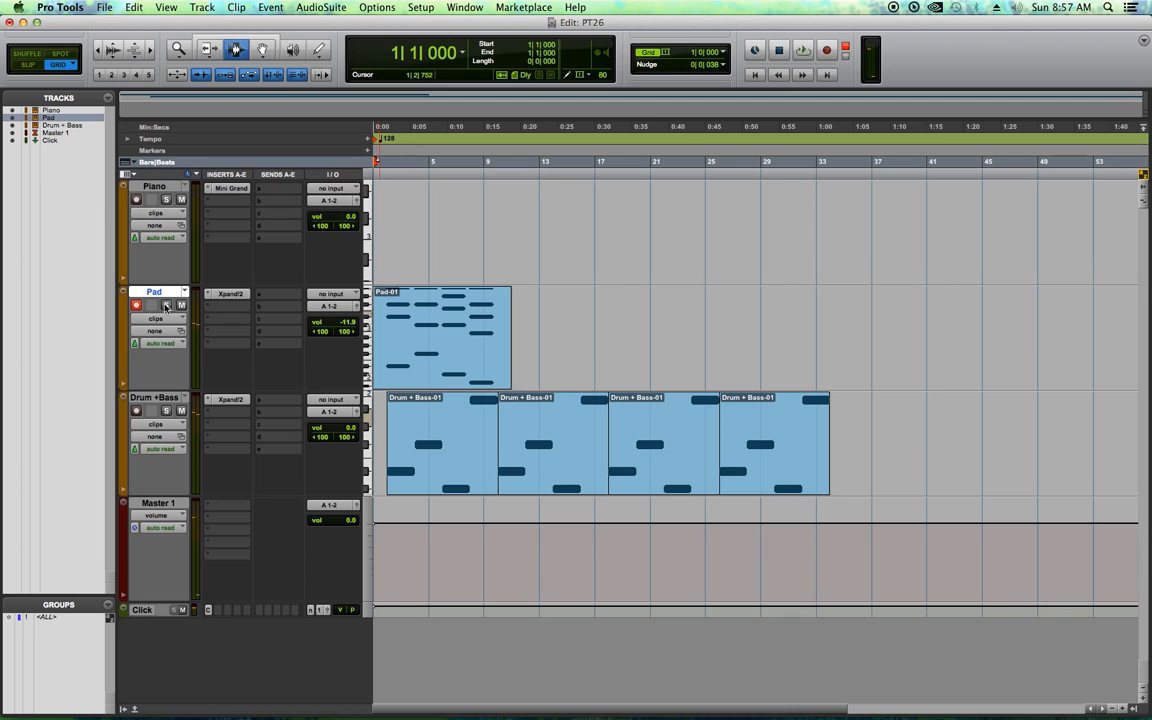
Quantize the note-on and note-off positions of all recorded Pad notes to a 1/1 note grid in the MIDI Editor
left_click(258, 56)
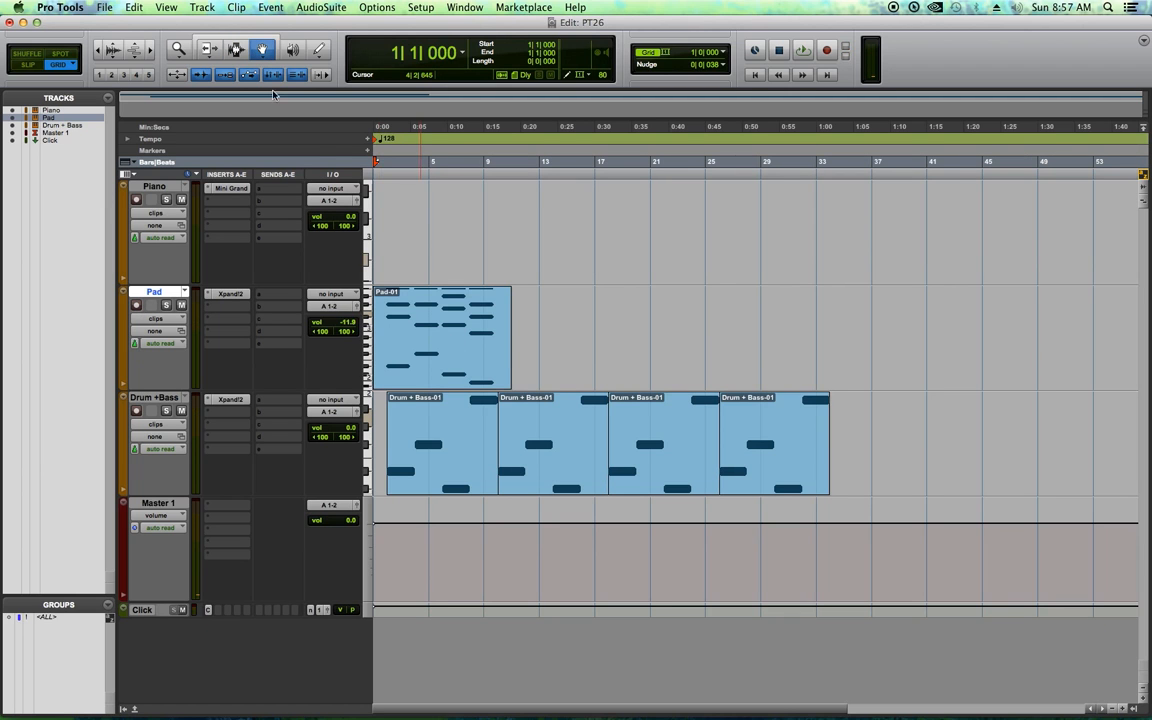
double_click(469, 355)
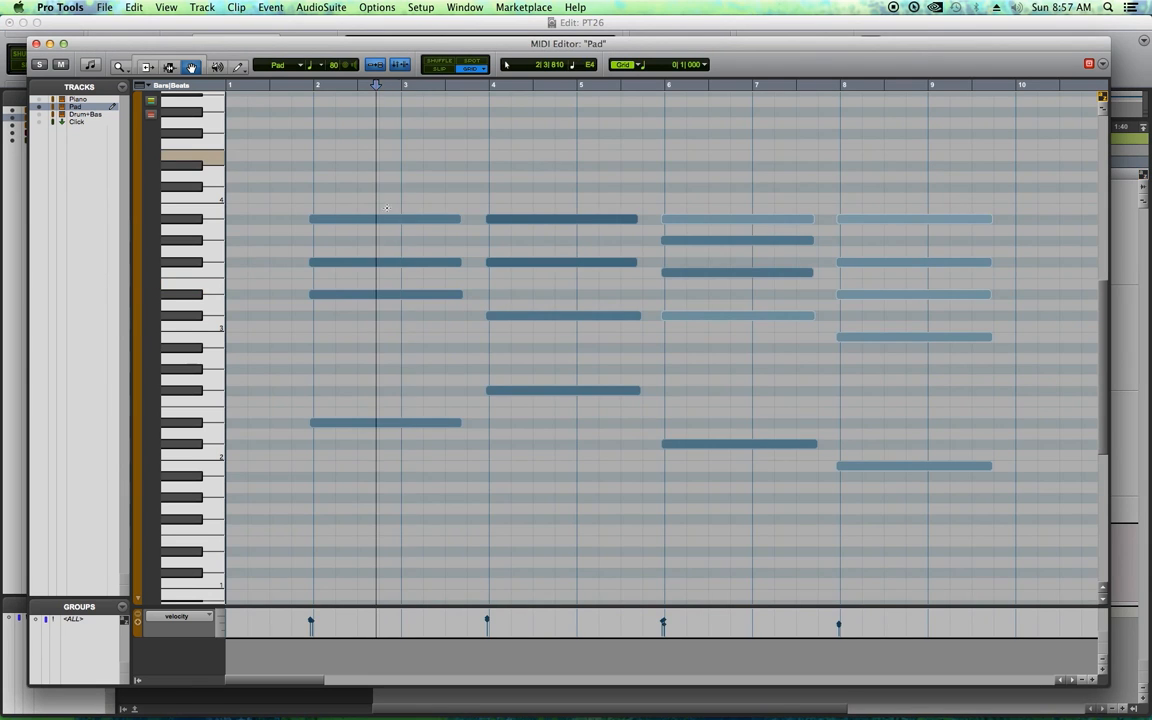
left_click_drag(374, 151, 997, 592)
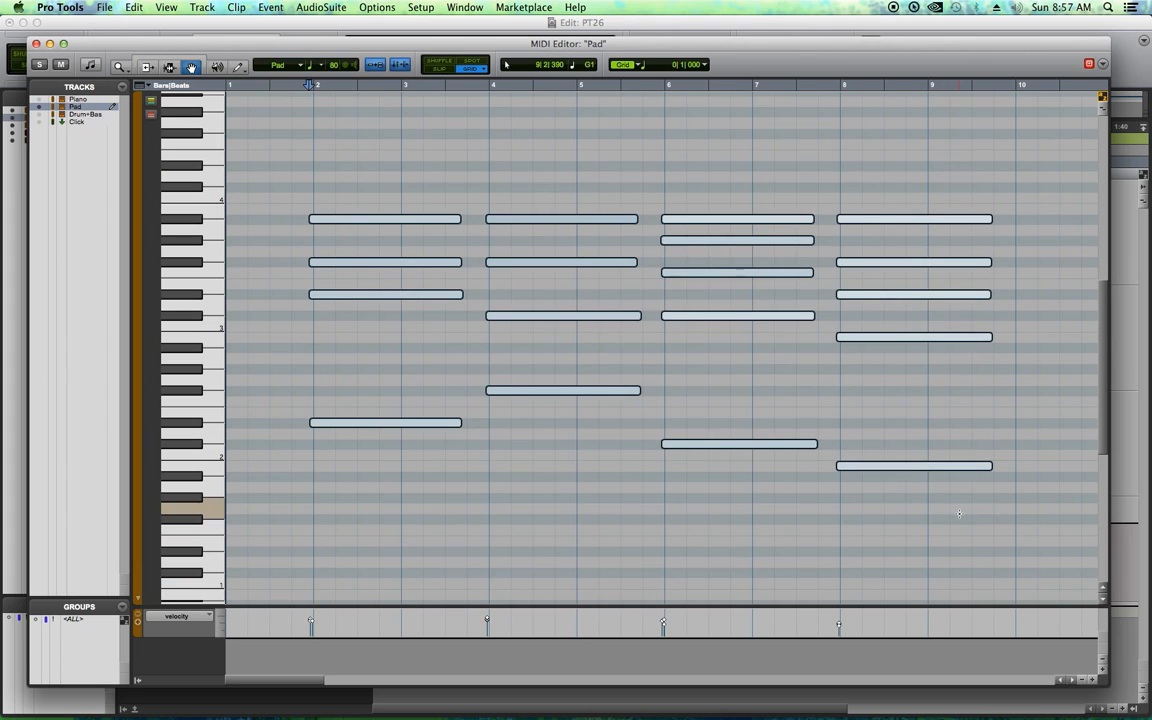
key("alt+0")
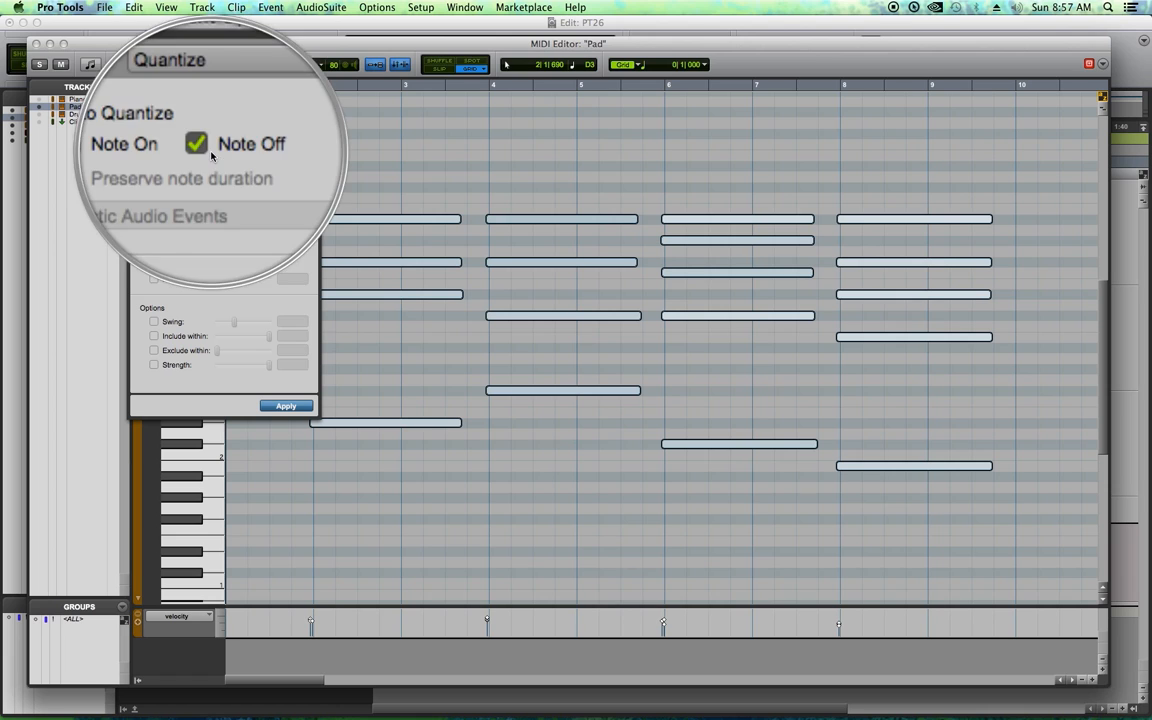
left_click(289, 408)
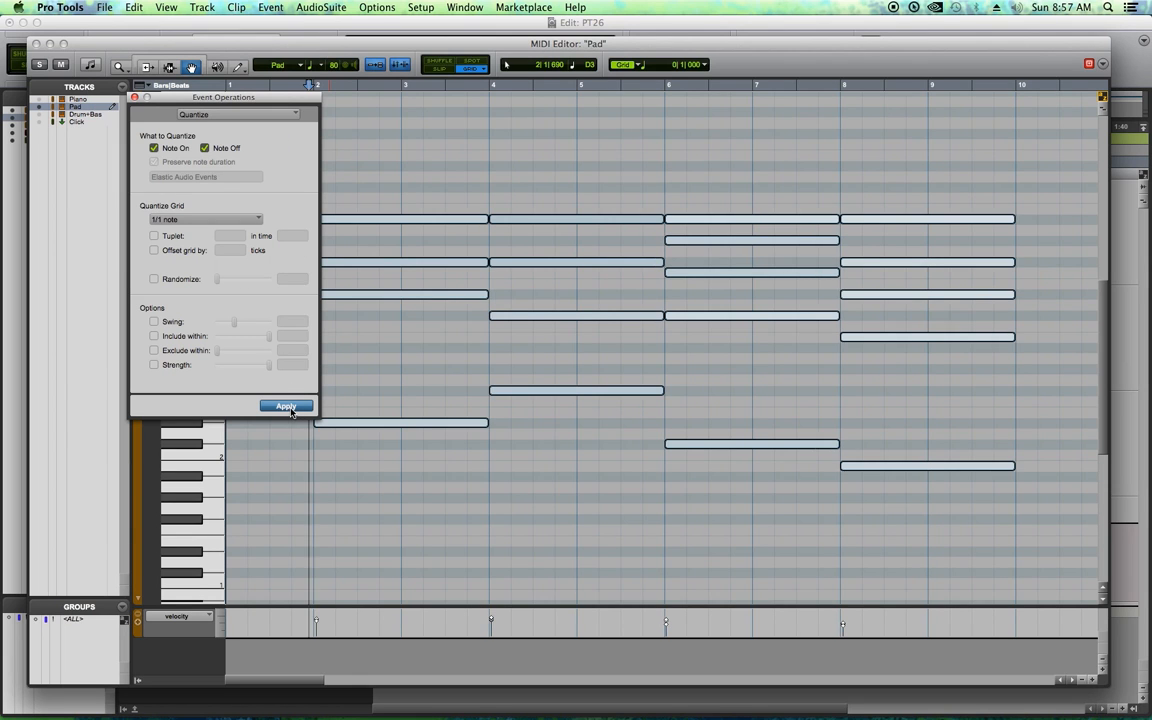
left_click(134, 97)
left_click(35, 43)
left_click(466, 228)
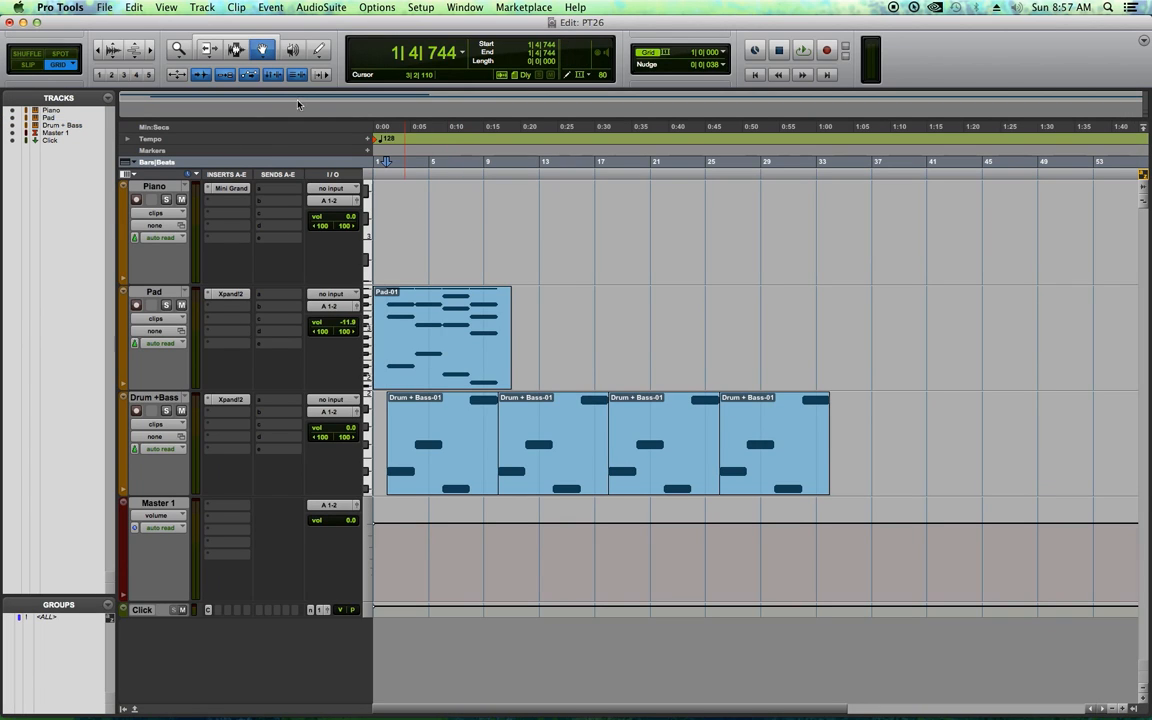
Delete the empty portions of the Pad clip after bar 10 and before bar 2 with the Selector tool
left_click(237, 51)
left_click_drag(596, 215, 500, 360)
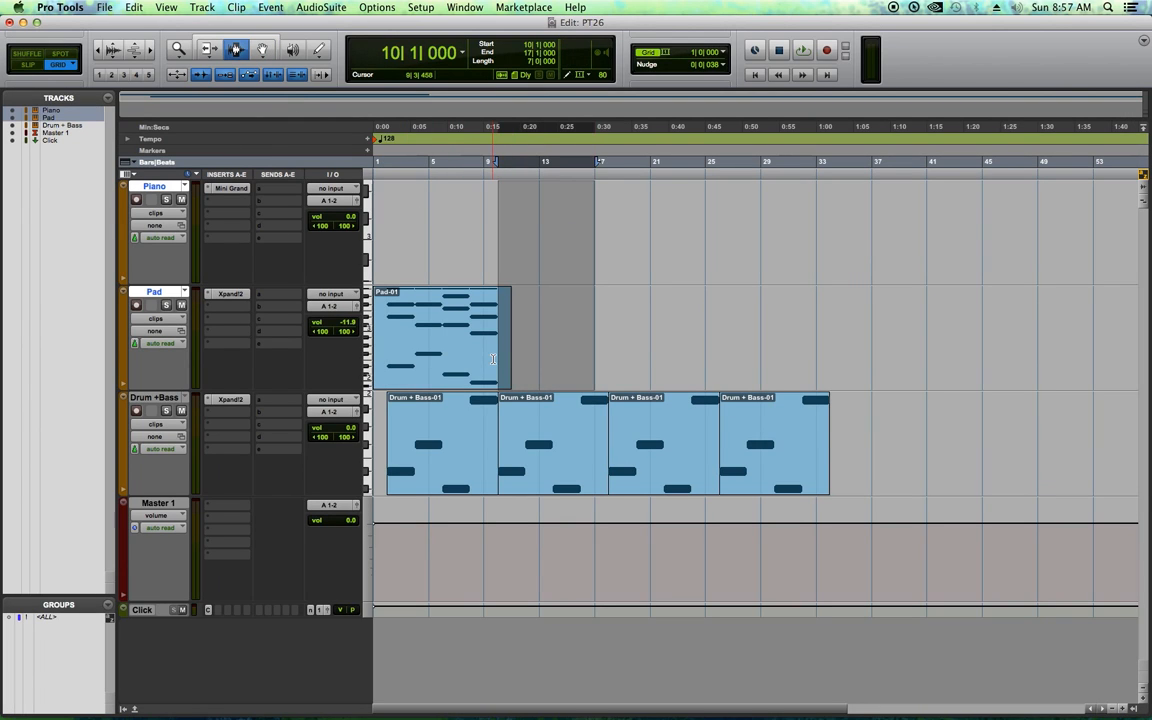
key("Delete")
left_click_drag(391, 336, 375, 337)
key("Delete")
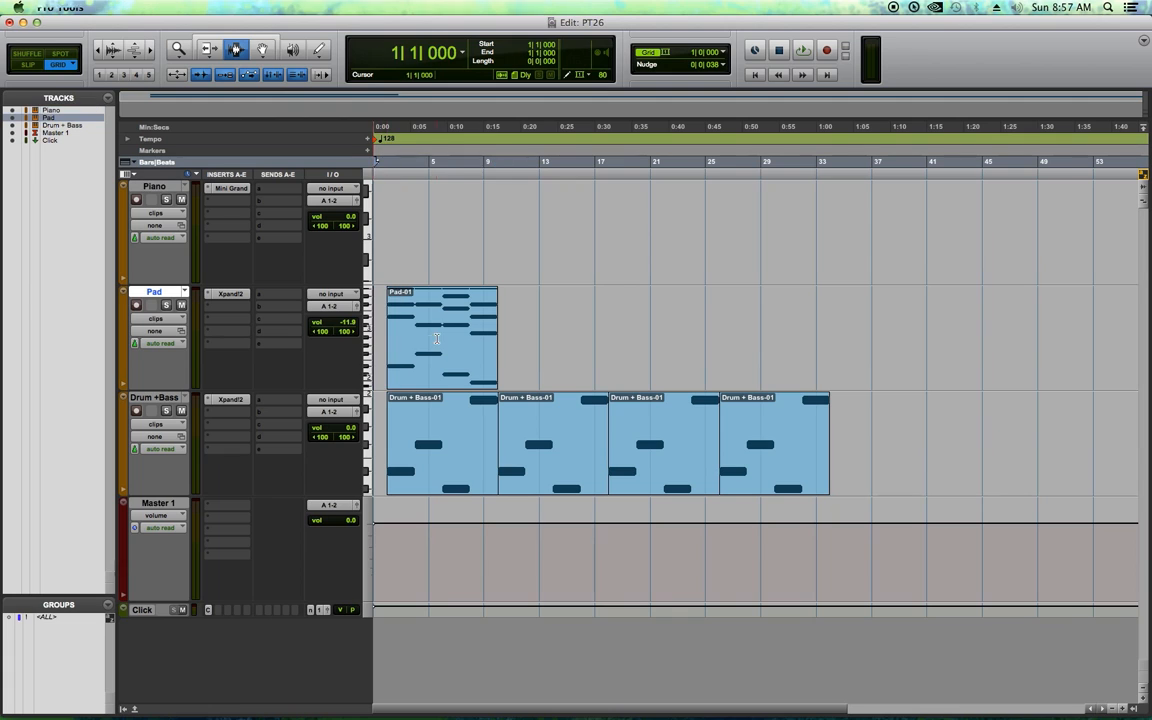
Duplicate the trimmed Pad clip three times so four copies line up with the Drum + Bass clips
double_click(437, 339)
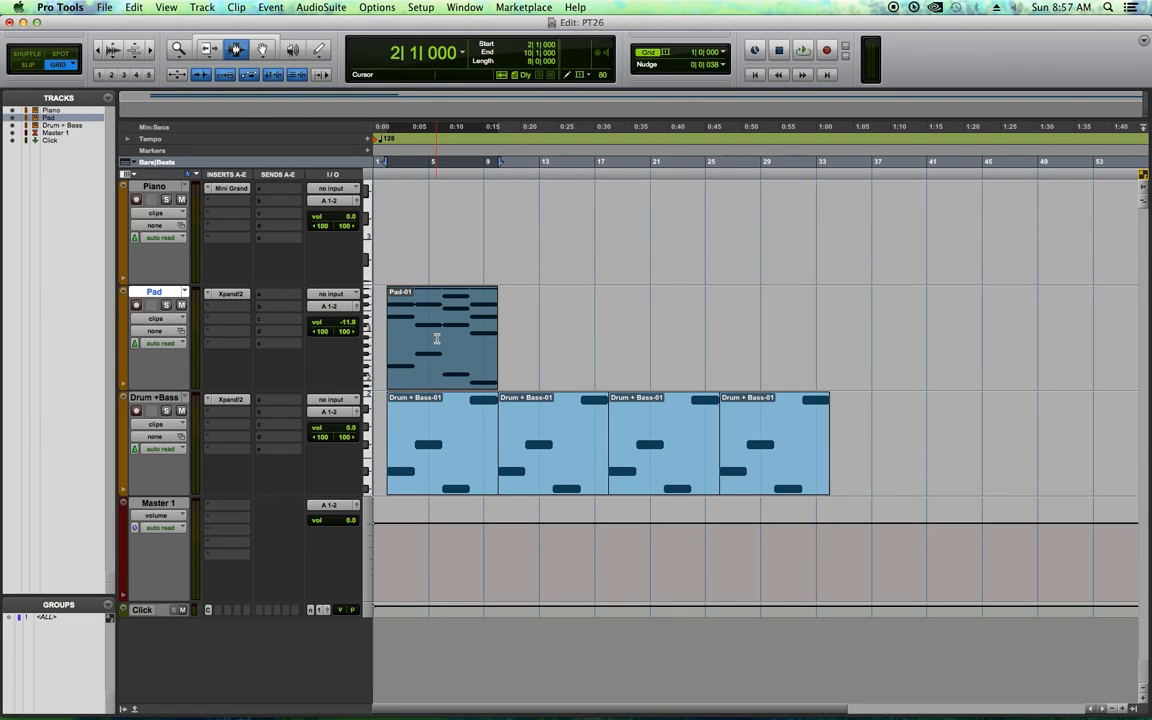
key("super+d")
key("super+d")
key("super+d")
left_click(545, 253)
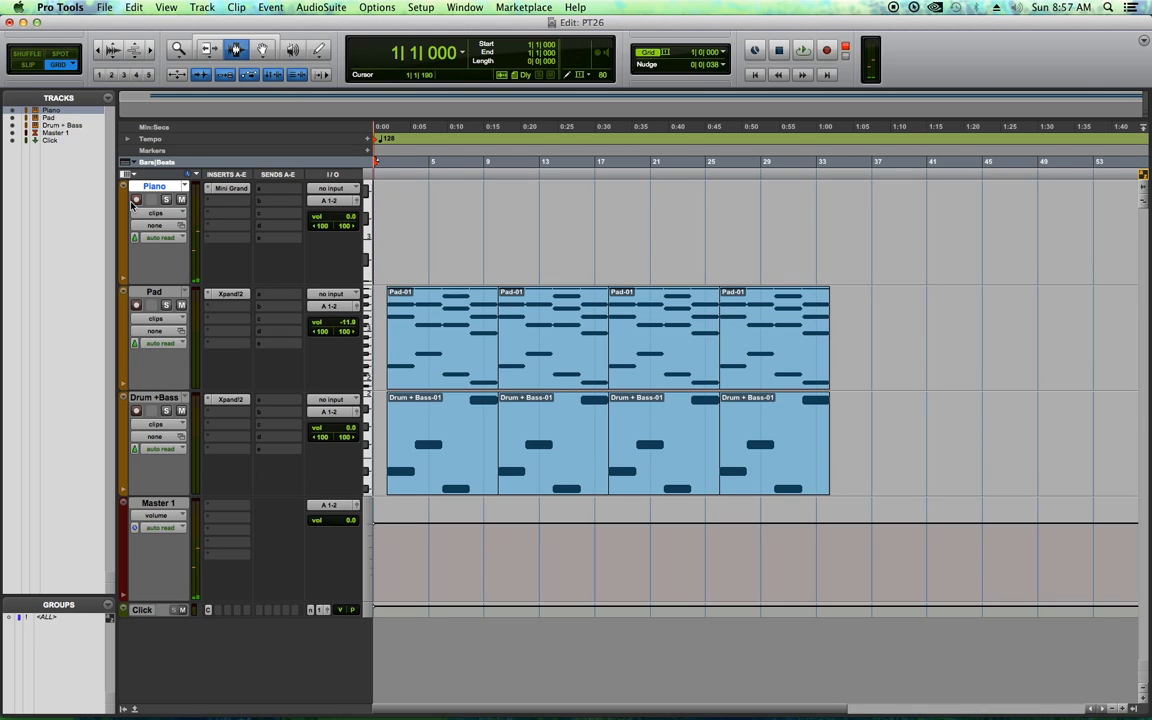
Arm the Piano track and record a melody from bar 1 to about bar 18
left_click(133, 201)
key("F12")
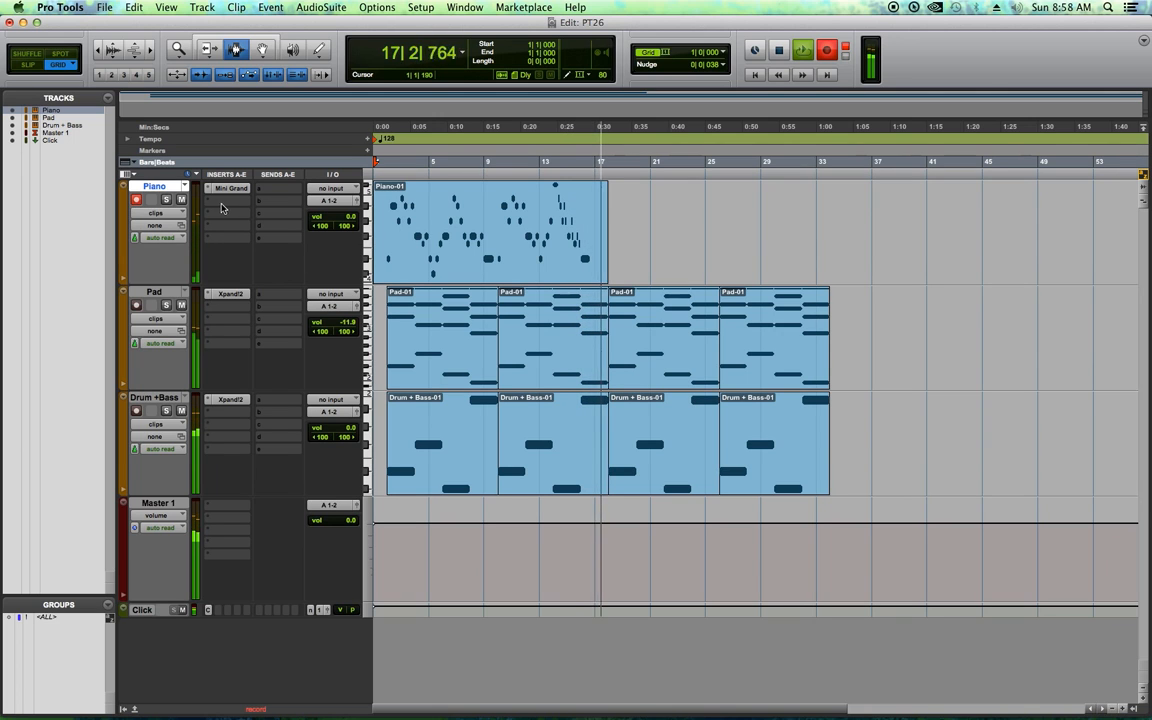
key("space")
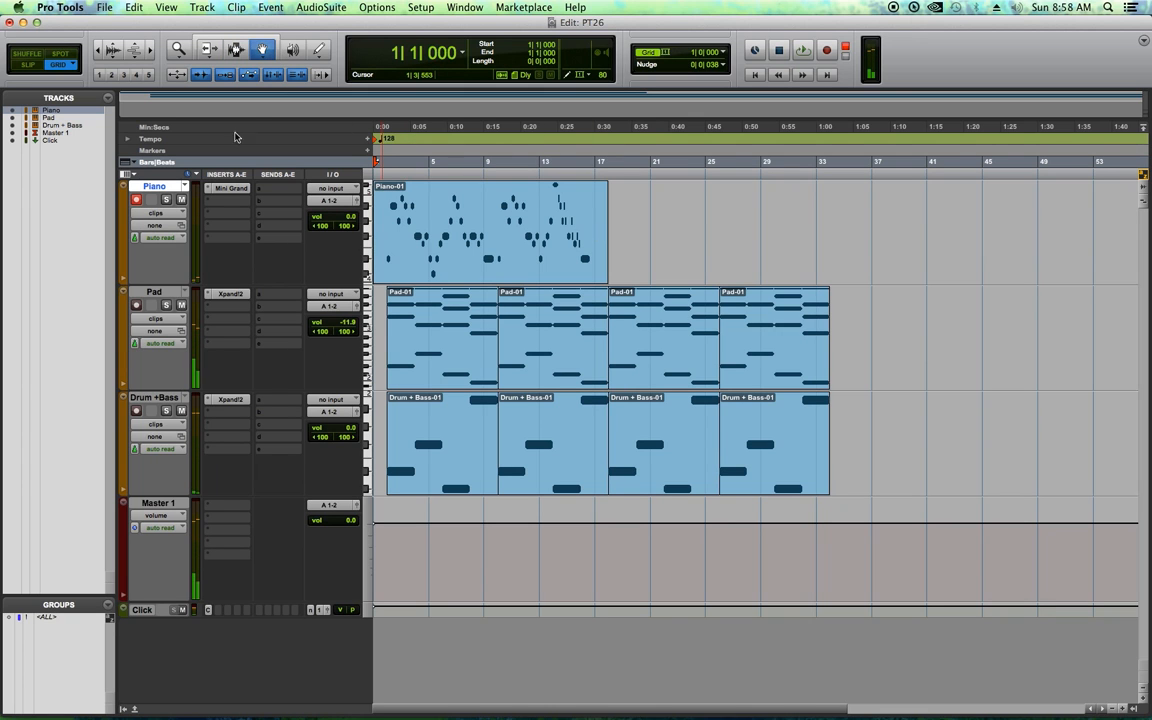
Open the soloed Piano clip in the MIDI Editor with the Grabber tool and play it from the middle of bar 1
left_click(670, 230)
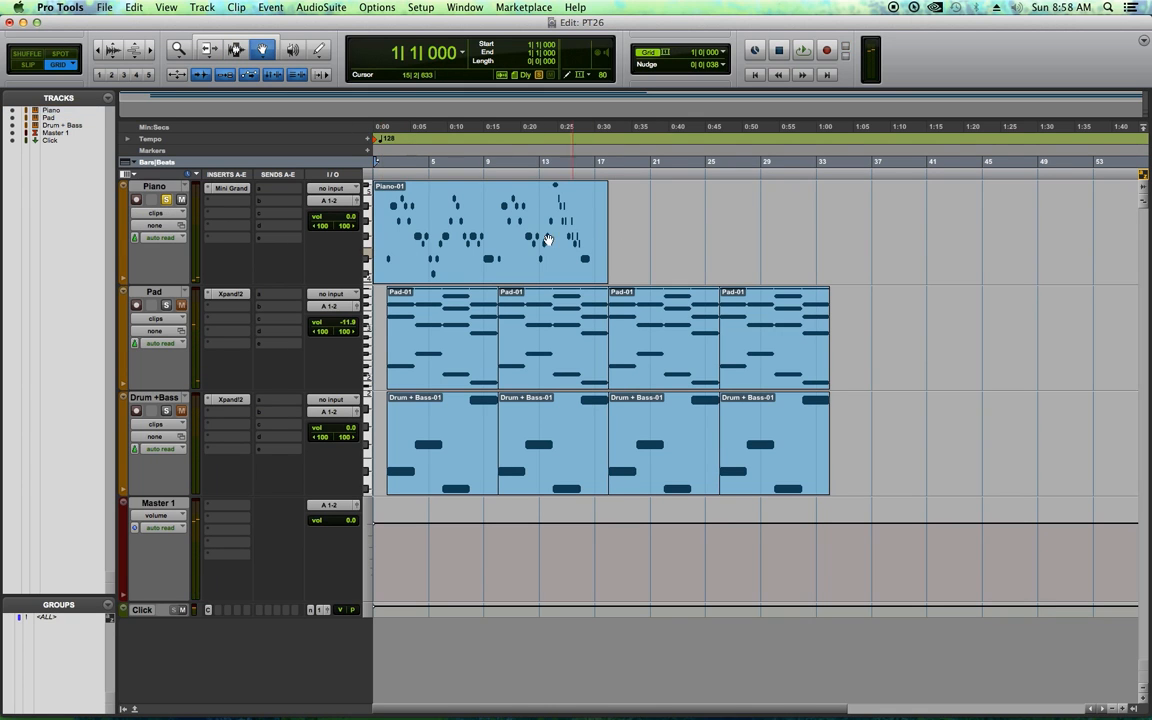
double_click(470, 233)
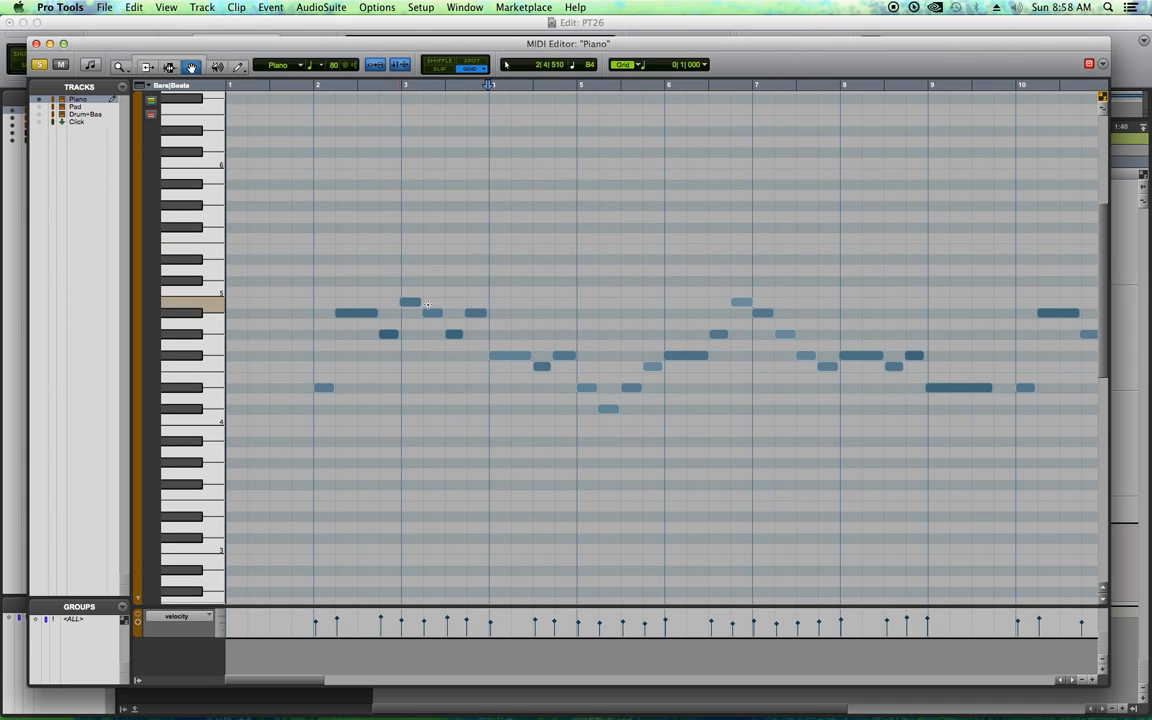
left_click(270, 85)
key("space")
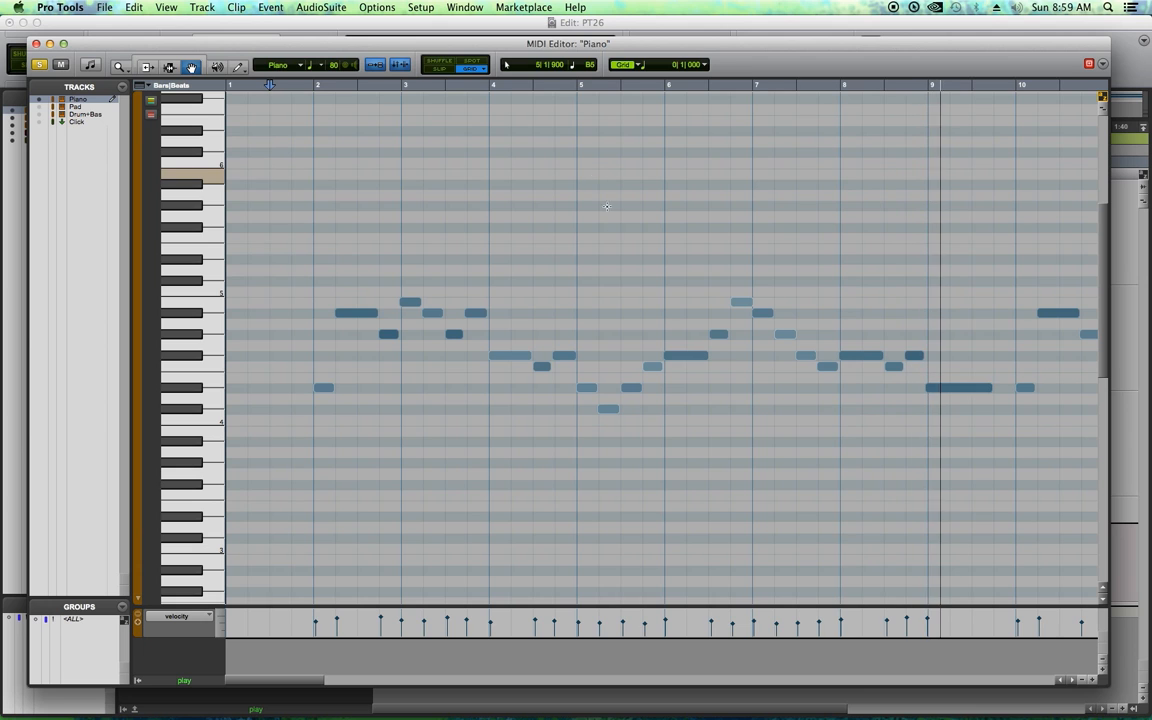
Quantize the Piano notes from bar 2 to bar 9 to a 1/4 note grid and play them back from bar 1
left_click_drag(430, 46, 436, 44)
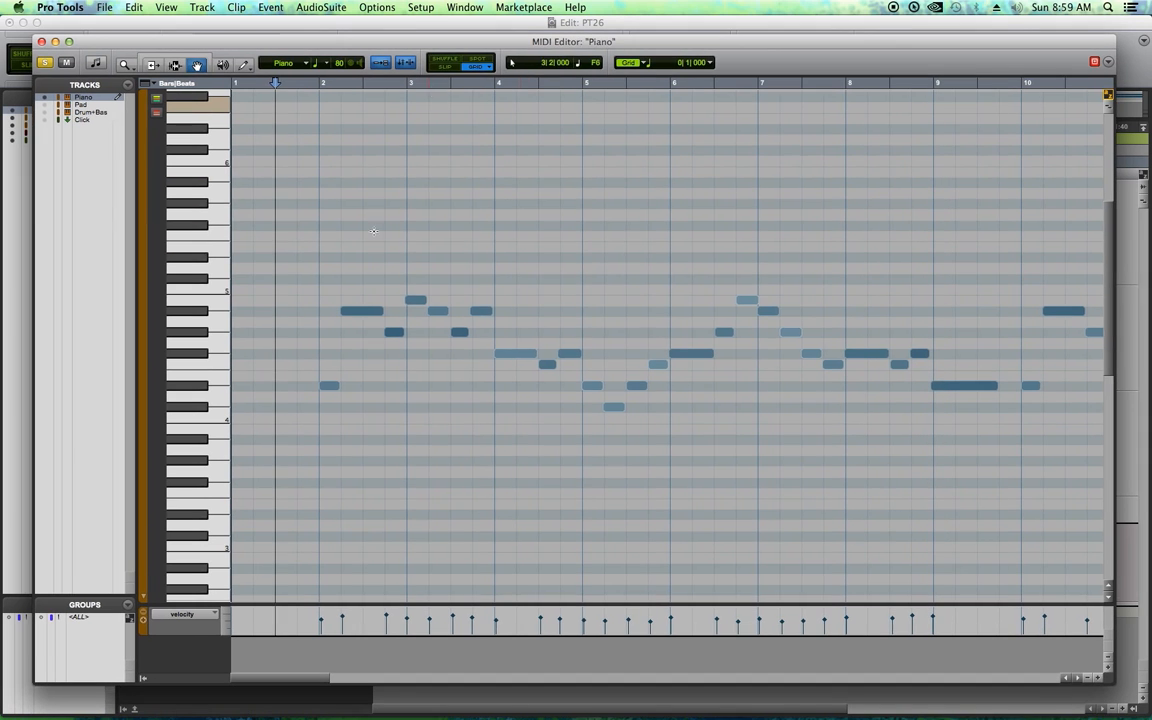
mouse_move(293, 216)
left_mouse_down()
mouse_move(812, 458)
mouse_move(960, 481)
left_mouse_up()
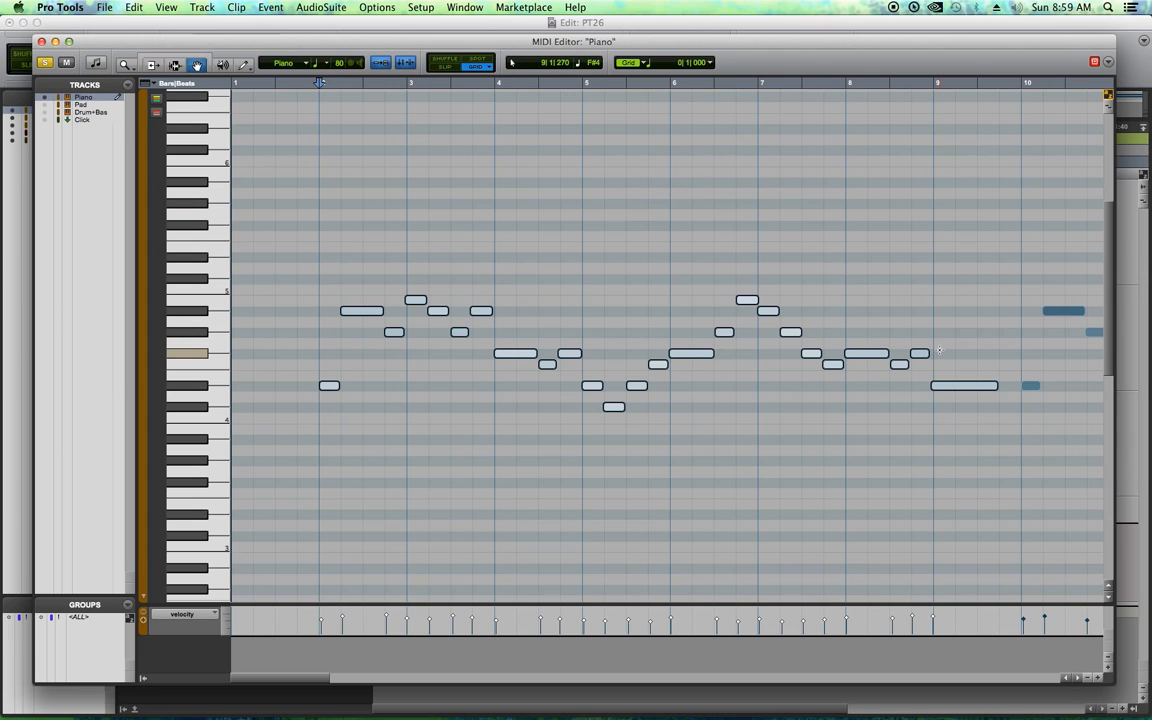
key("alt+0")
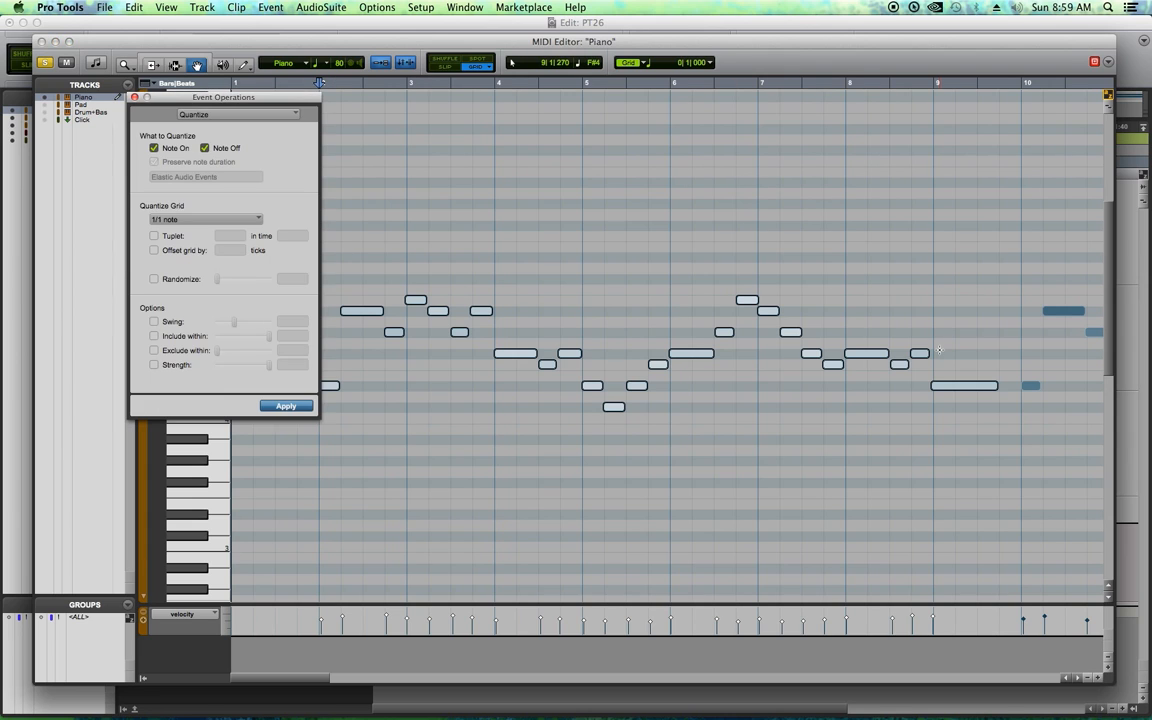
left_click(174, 222)
left_click(190, 253)
left_click(286, 406)
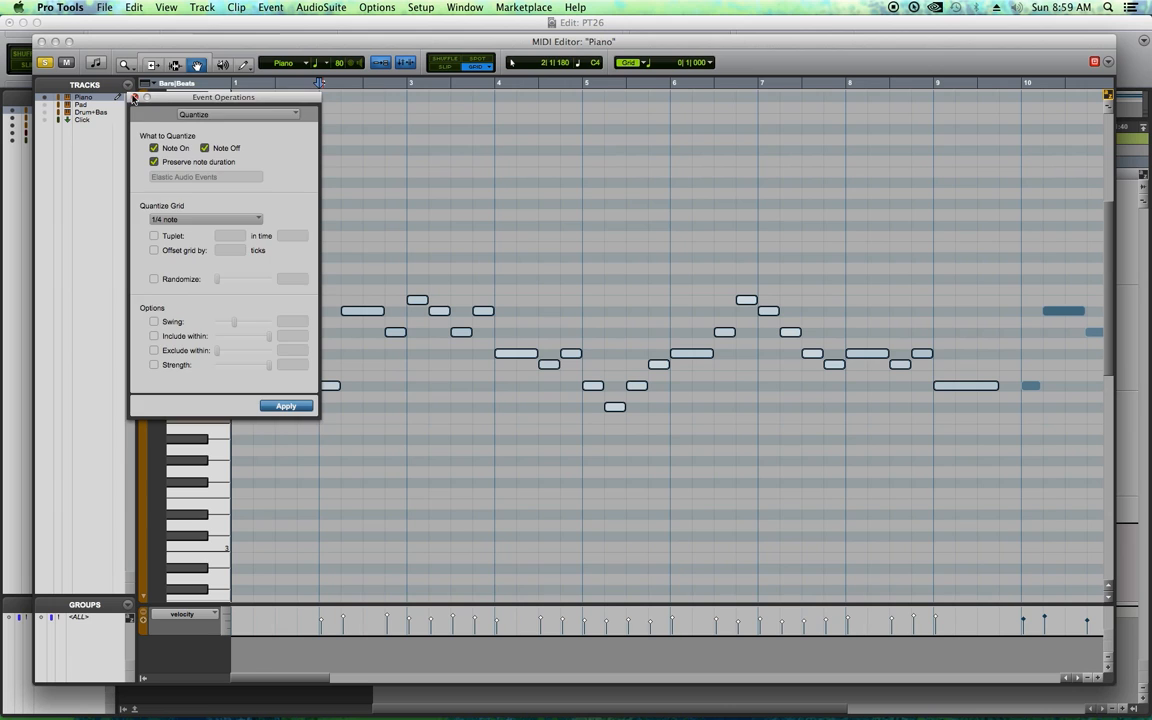
left_click(135, 98)
left_click(293, 86)
key("space")
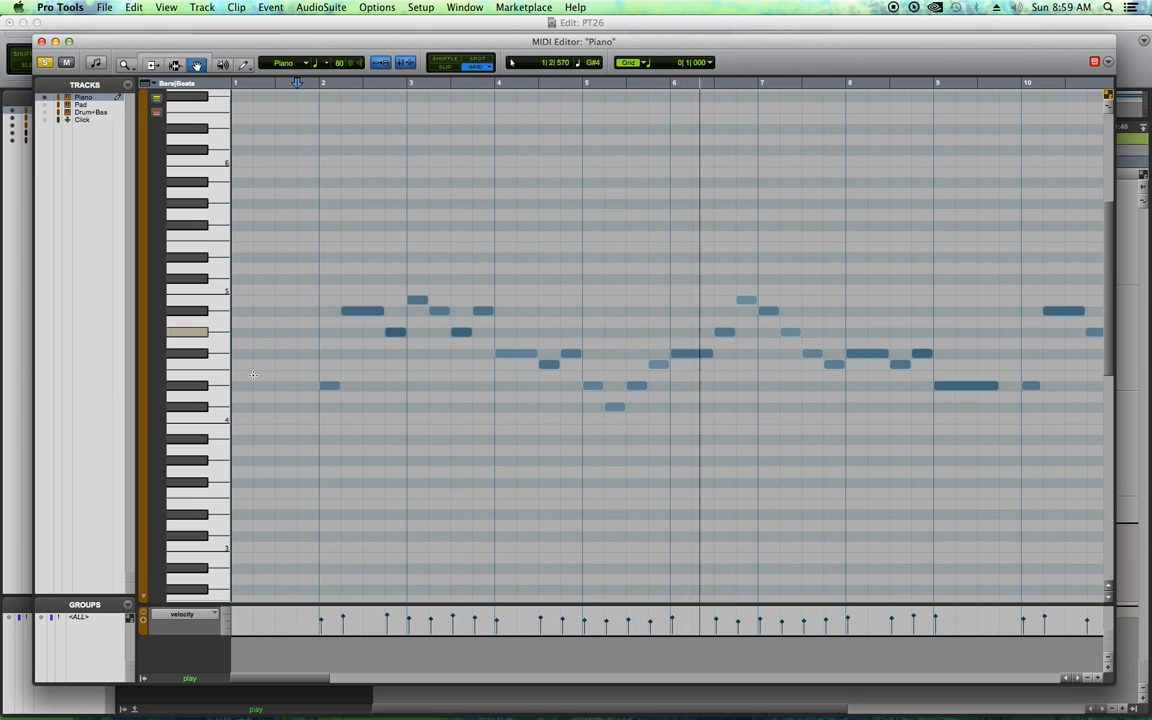
Quantize the Piano notes in bars 10 to 13 to a 1/4 note grid
left_click_drag(321, 678, 380, 687)
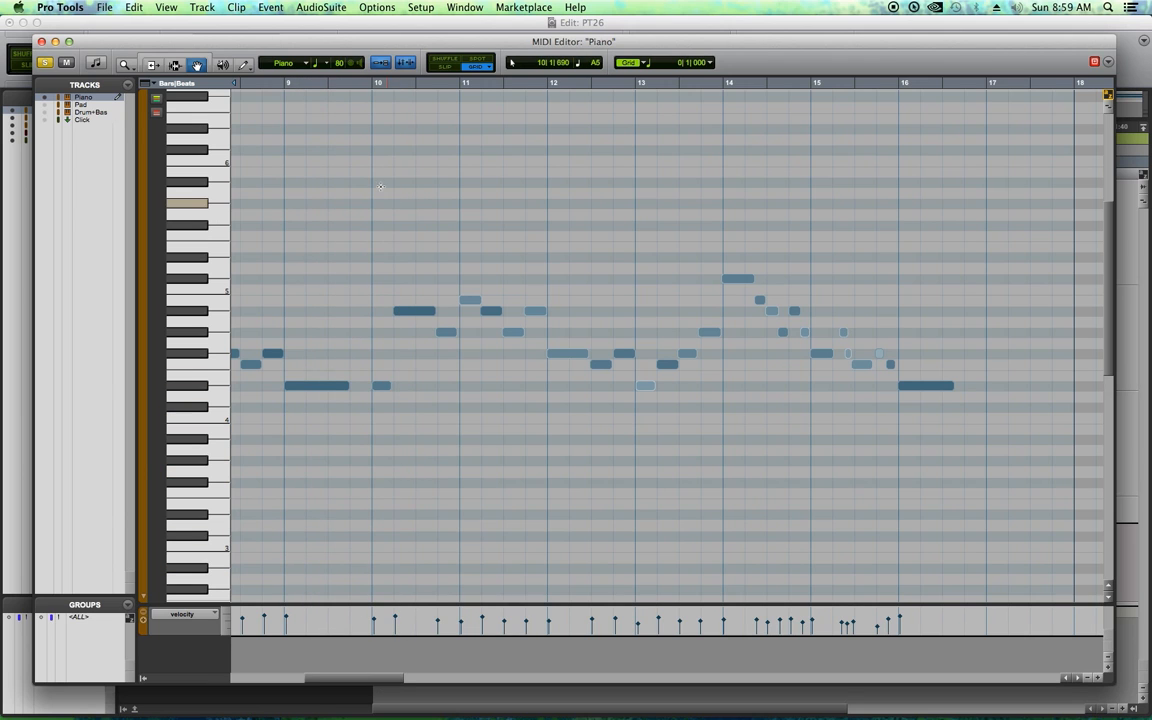
left_click_drag(377, 166, 706, 533)
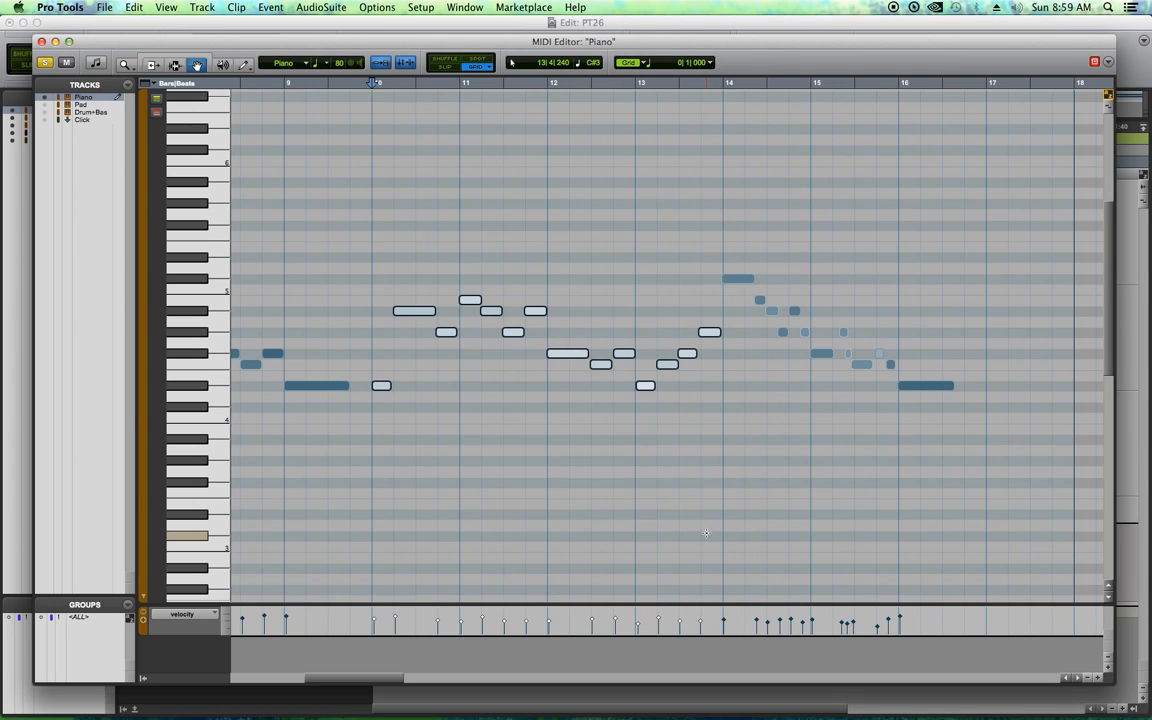
key("alt+0")
left_click(286, 407)
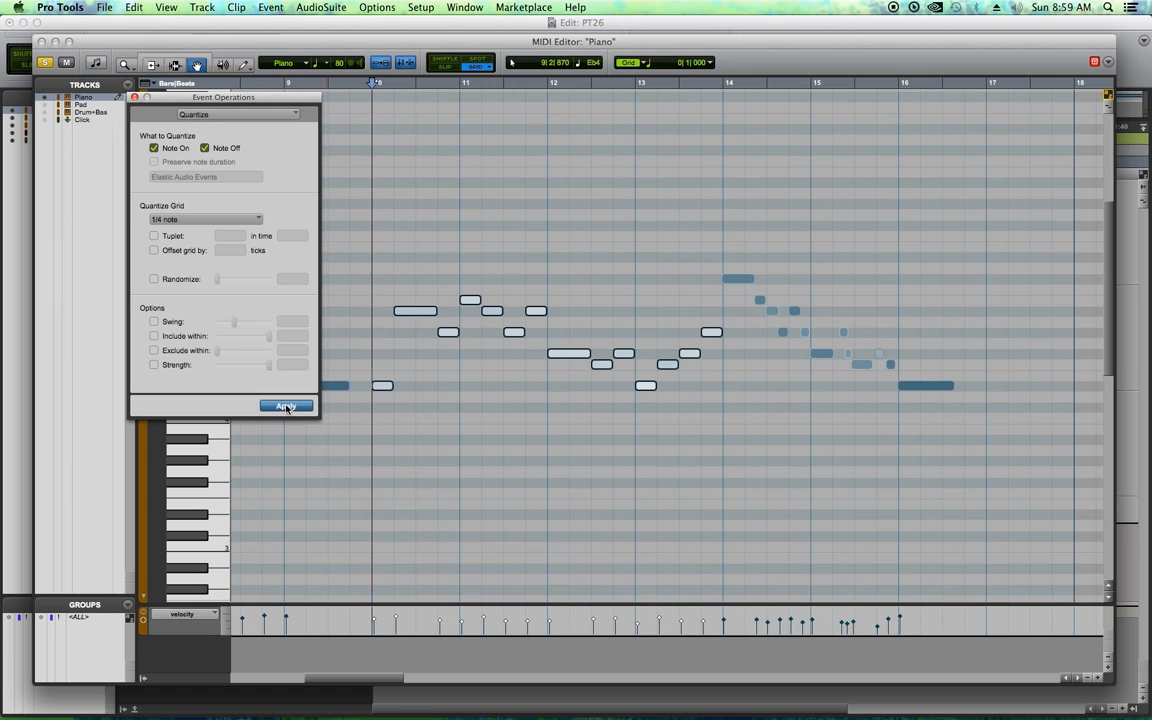
left_click(136, 96)
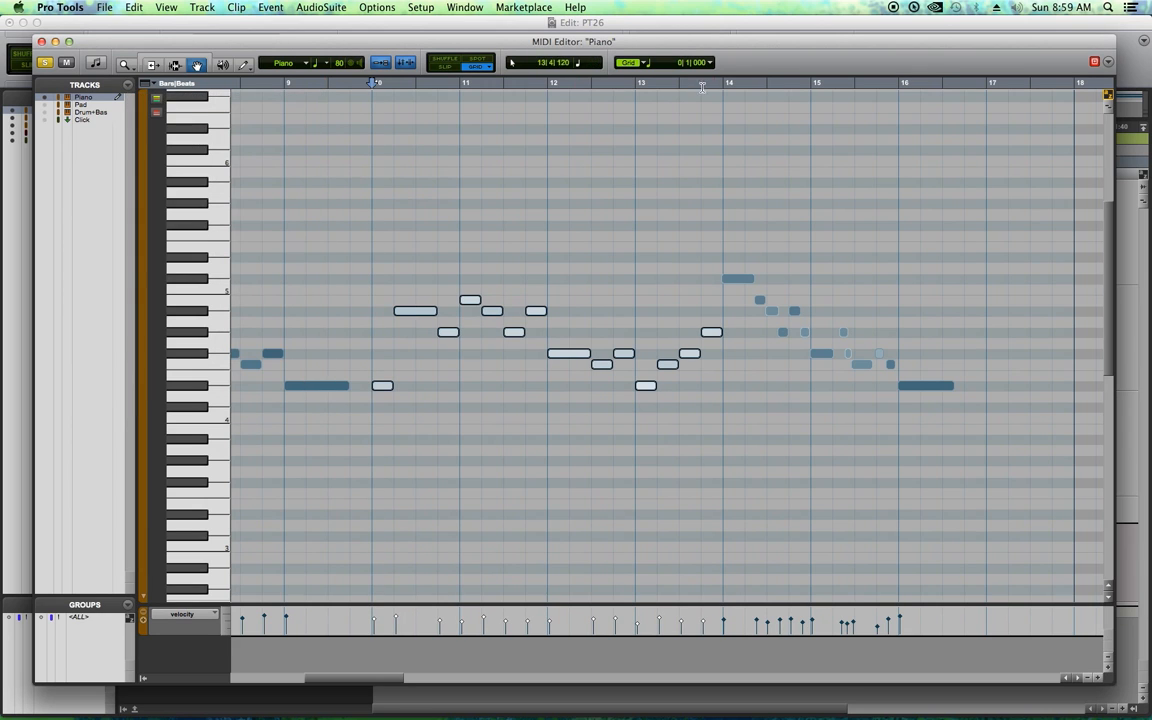
Play the end of the Piano melody from beat 4 of bar 13
left_click(702, 87)
key("space")
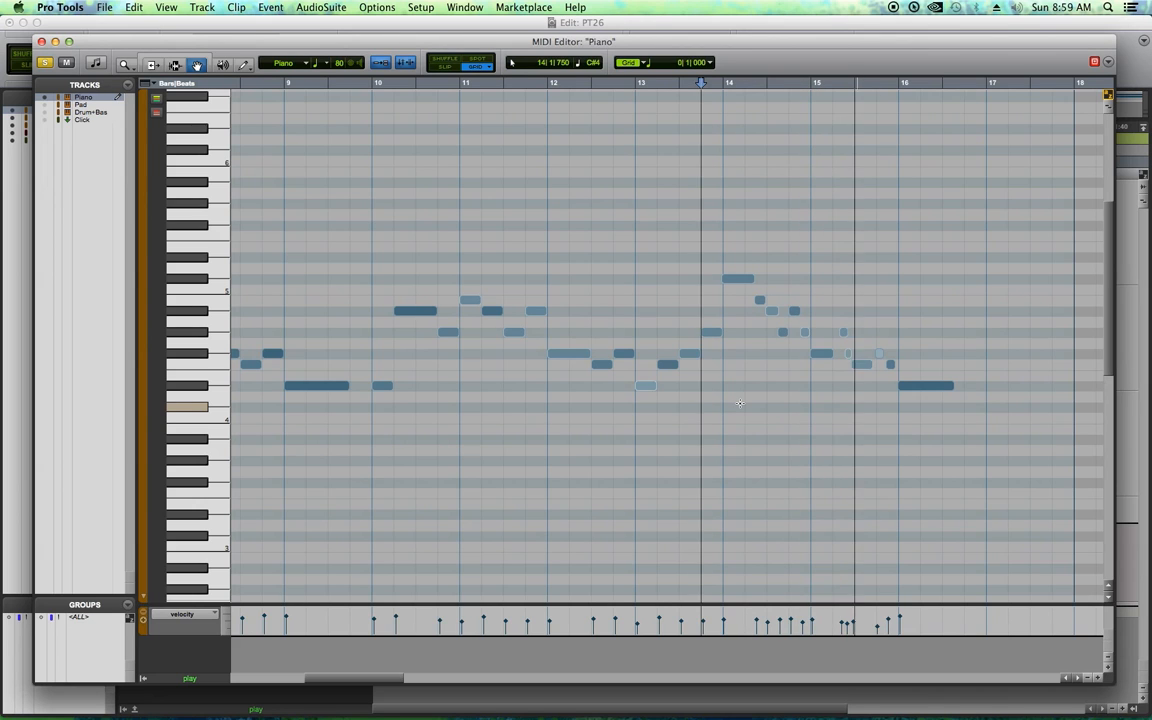
key("space")
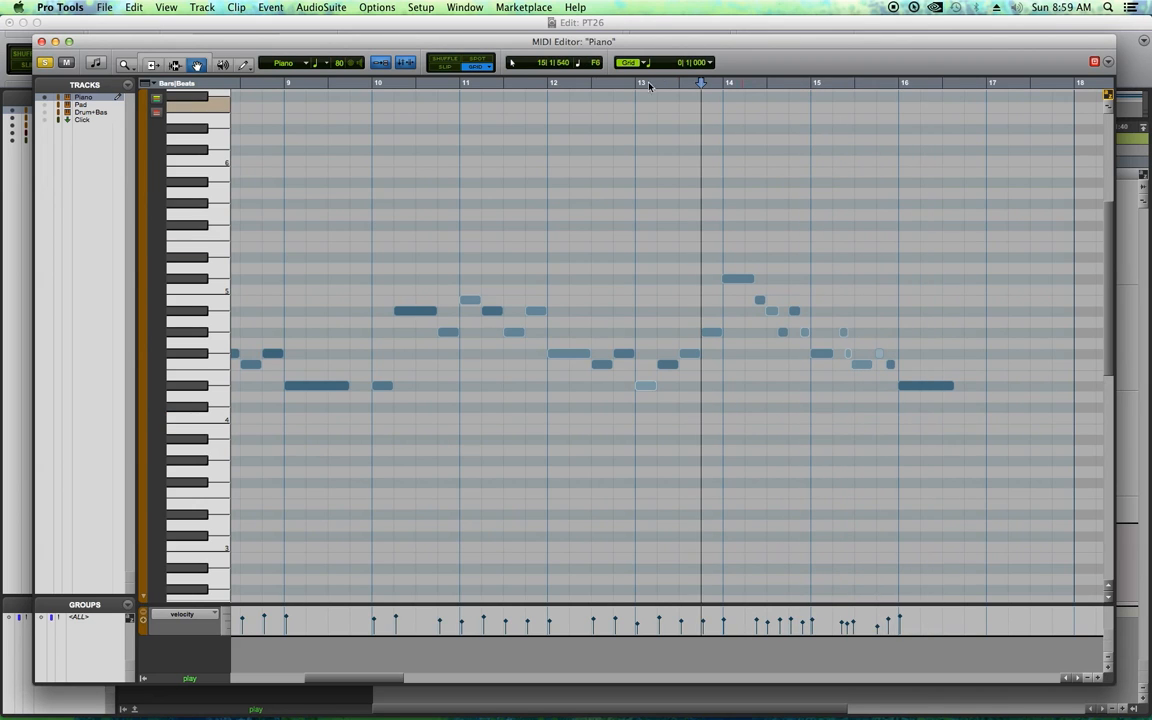
Set the grid value to a 1/8 note and compare the notes around bar 15 with it
left_click(818, 82)
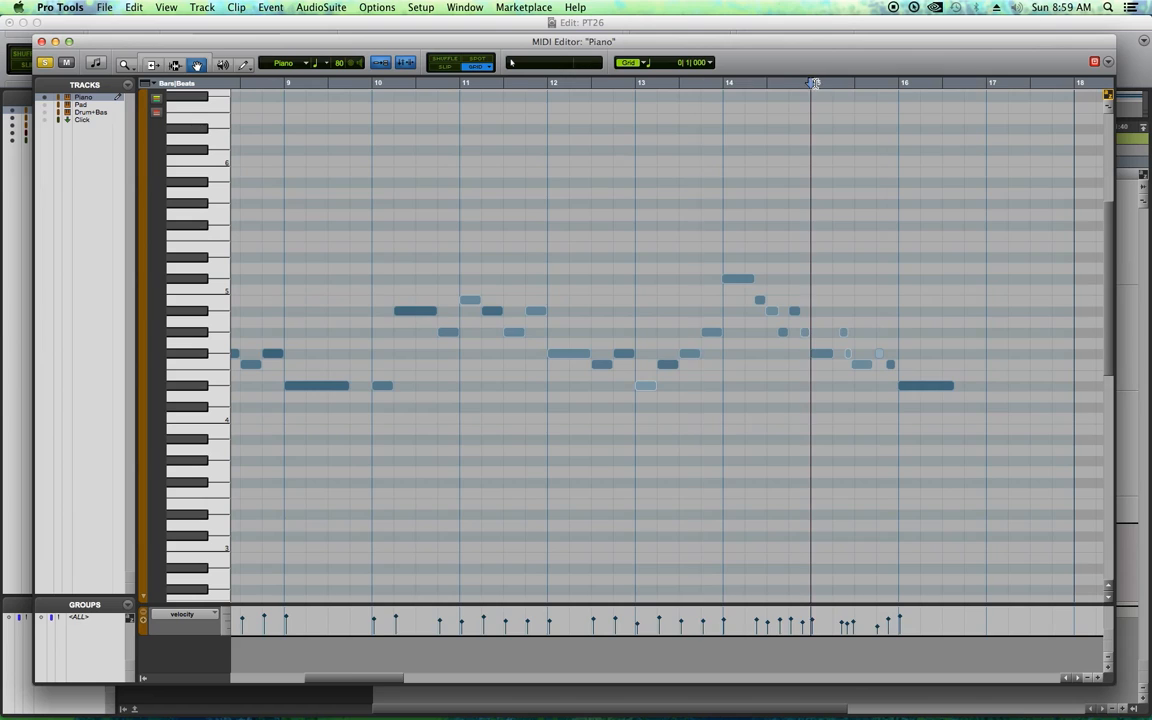
key("t")
key("t")
key("r")
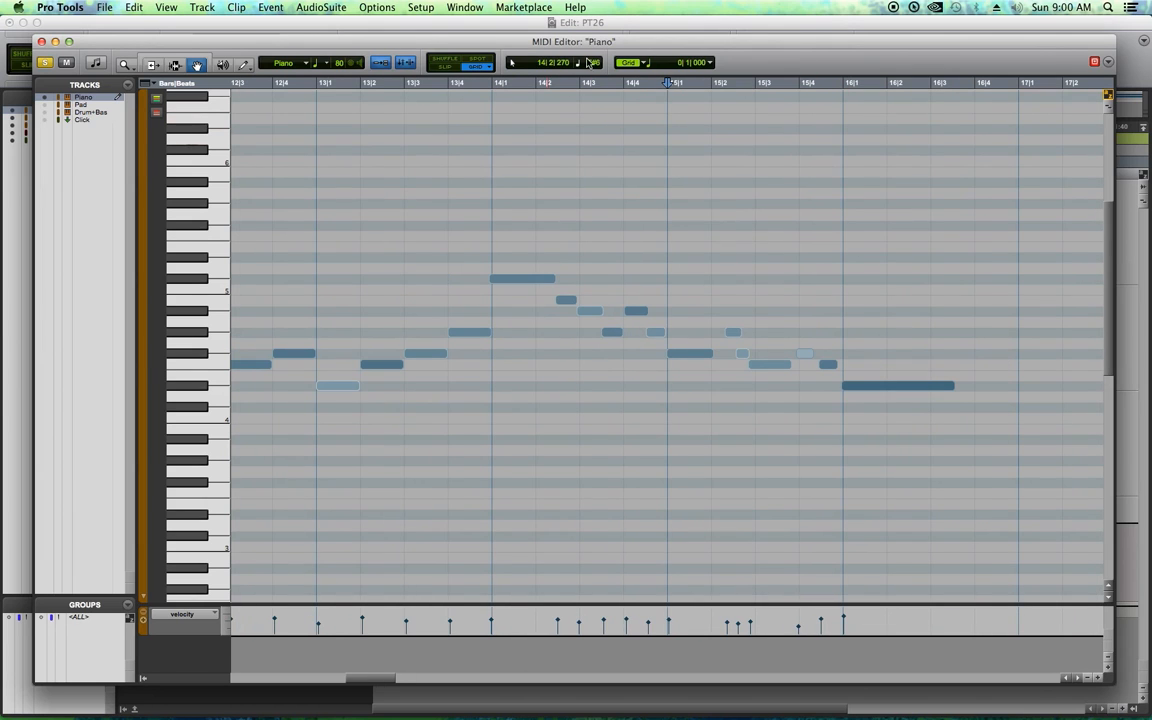
left_click(650, 65)
left_click(695, 80)
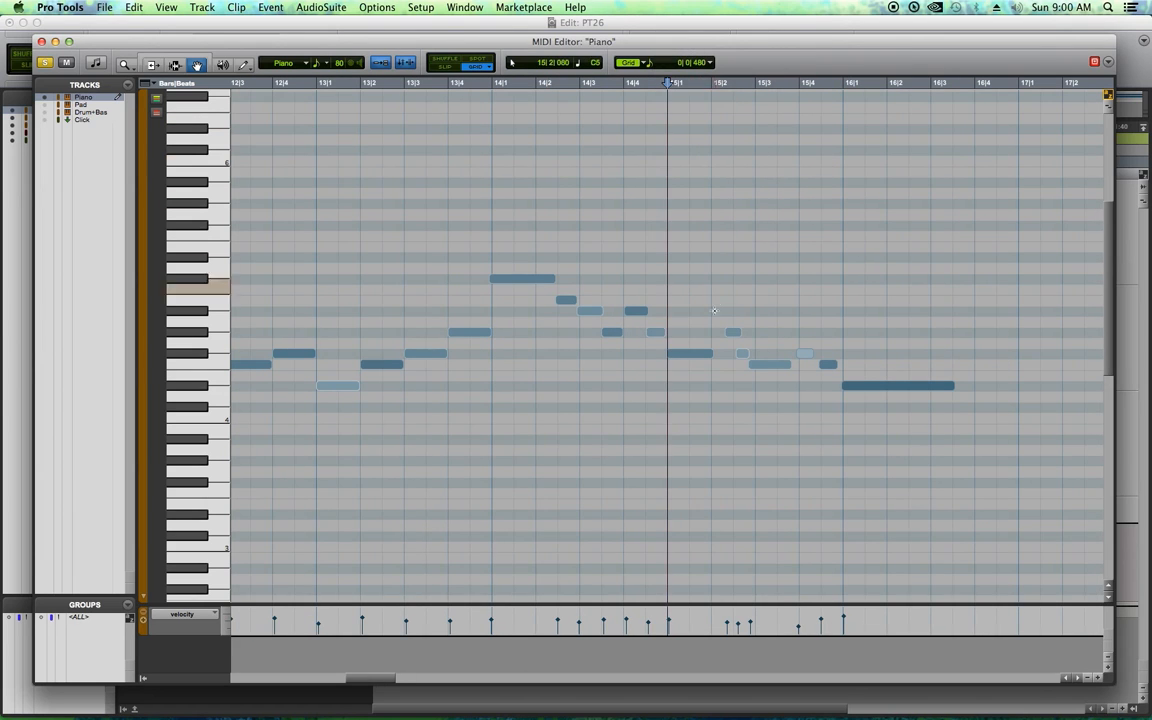
key("t")
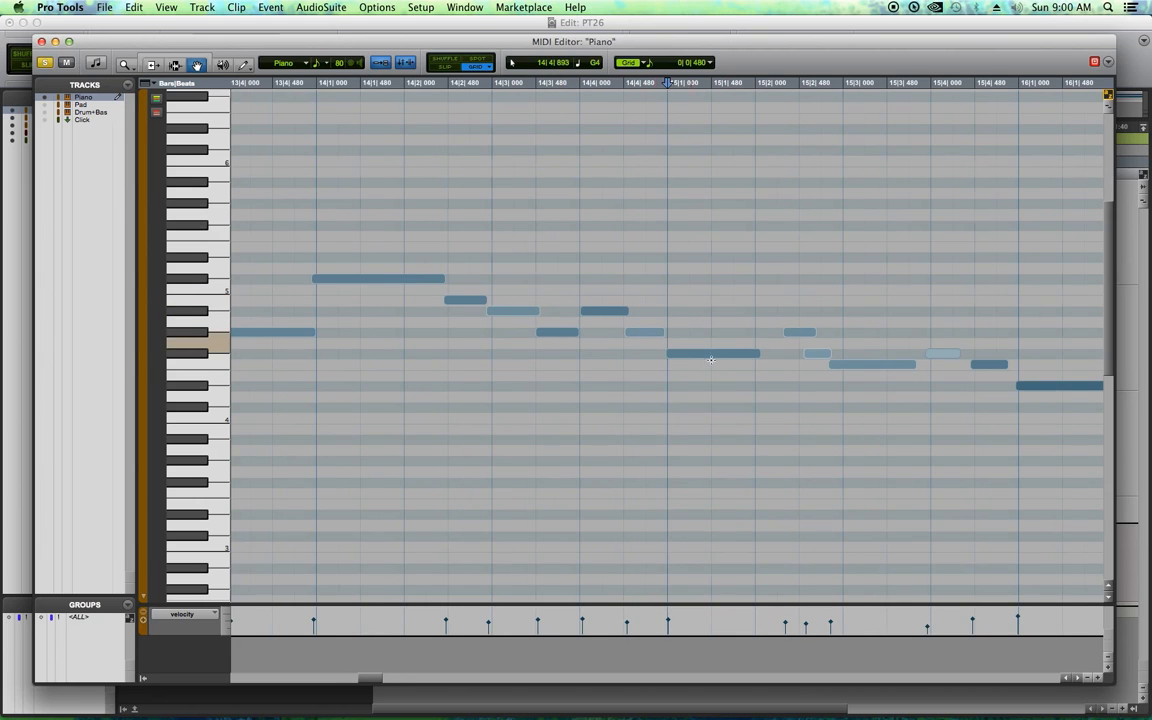
key("r")
key("t")
key("t")
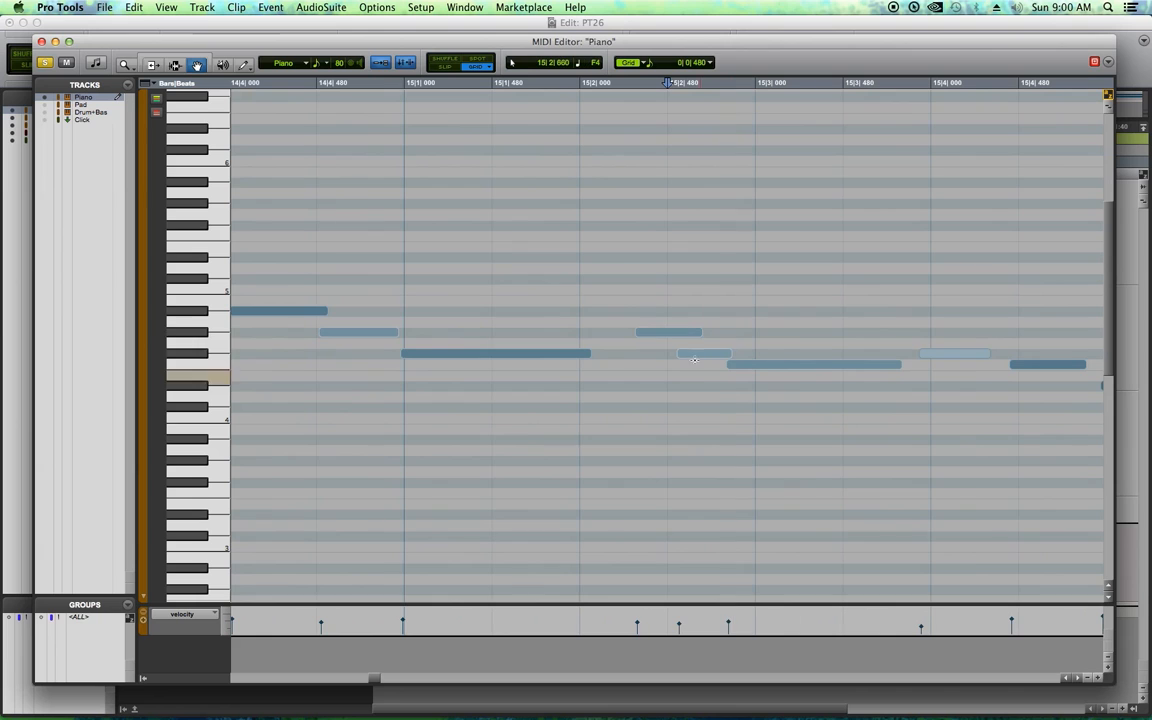
key("r")
key("r")
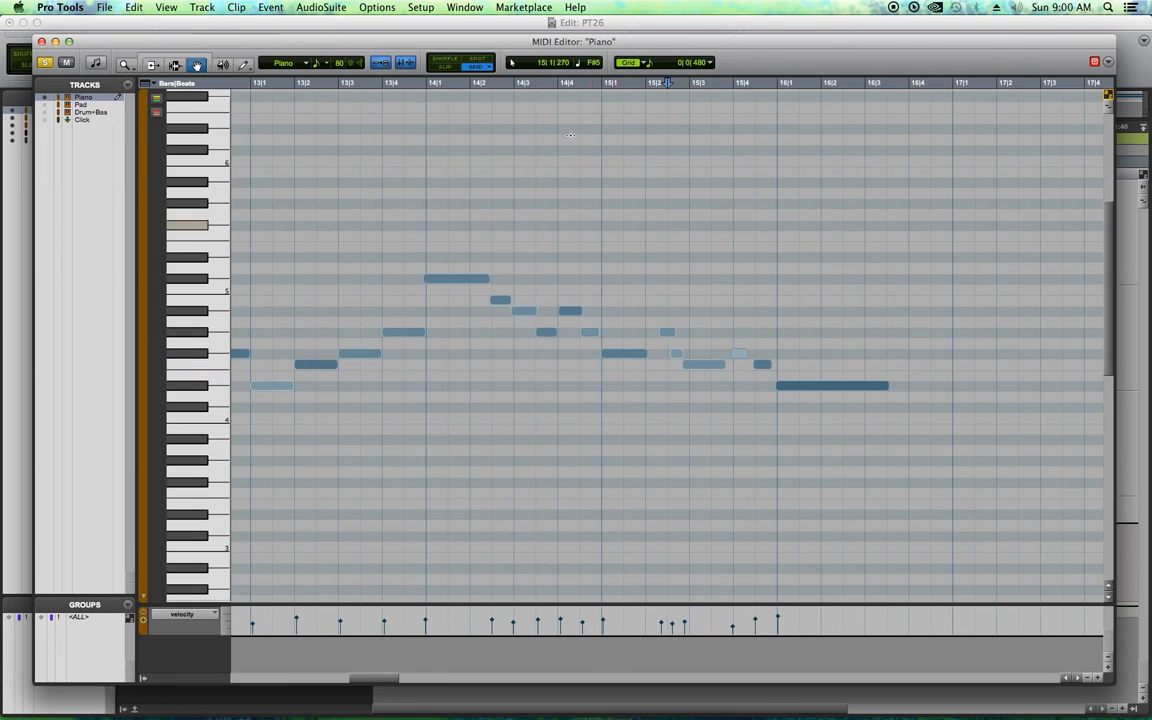
Set the grid to a 1/16 note and move the short G#4 and F#4 notes in bar 15 to 15|2|480 and 15|2|720
left_click(650, 64)
left_click(701, 76)
key("t")
key("t")
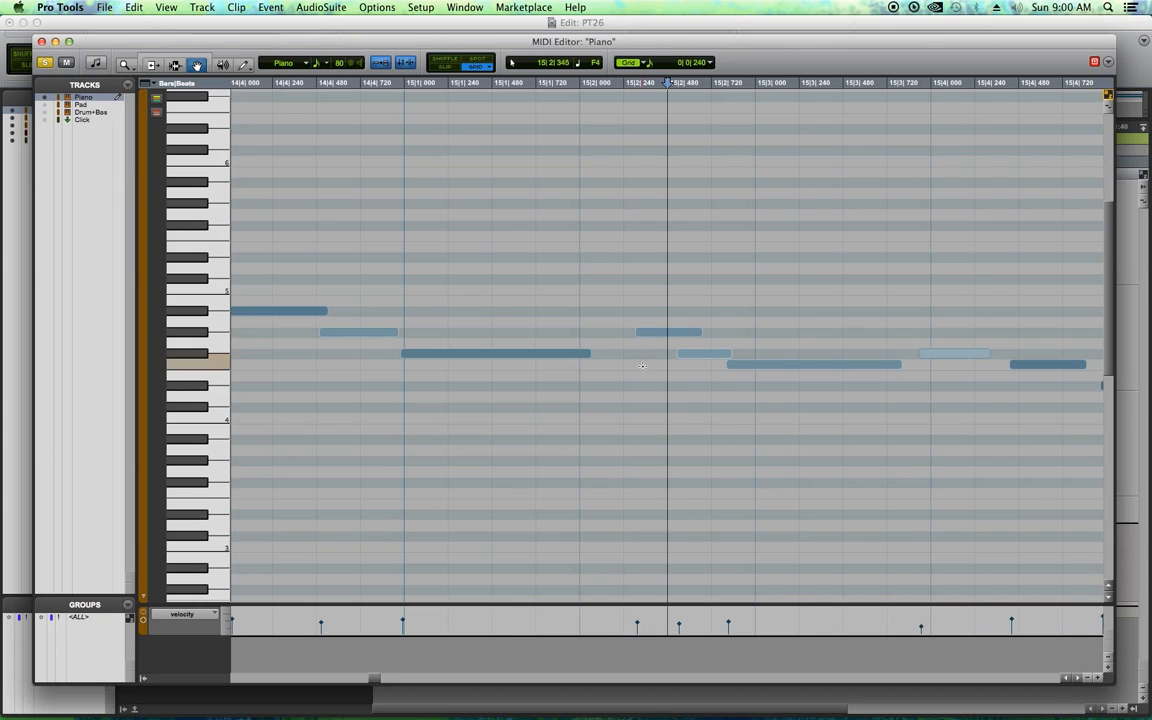
key("super+bracketleft")
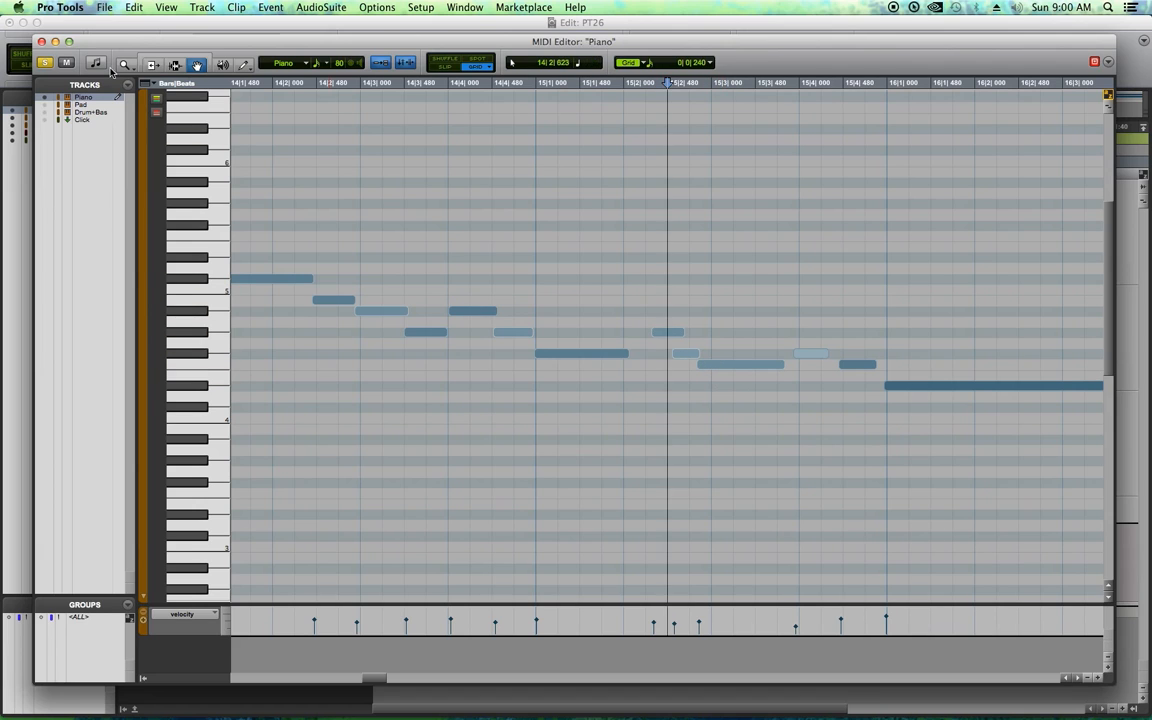
left_click_drag(657, 271, 746, 373)
key("super+bracketright")
left_click_drag(688, 335, 712, 337)
left_click(738, 289)
left_click(763, 358)
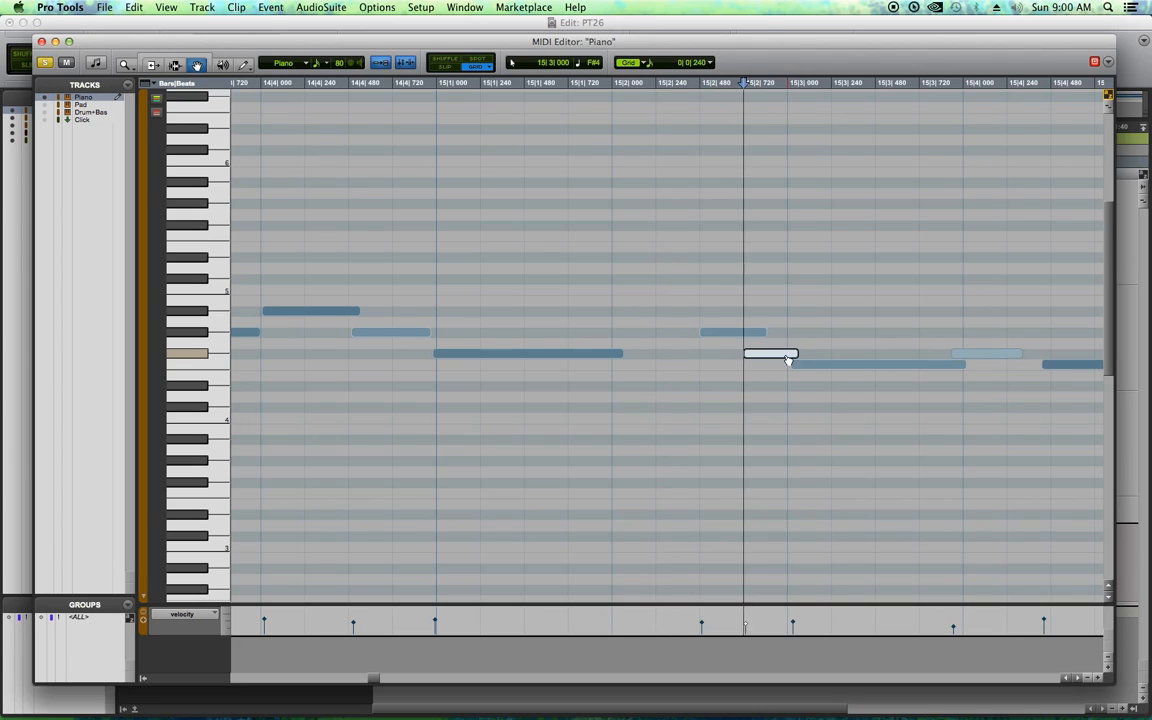
Move bar 15's long F4 note down to E4 at beat 3 and the following F#4 note to beat 4
left_click_drag(810, 368, 819, 412)
left_click(819, 412)
left_click_drag(988, 356, 1001, 358)
Quantize all Piano notes from bar 14 to bar 16 to a 1/16 note grid
key("super+bracketleft")
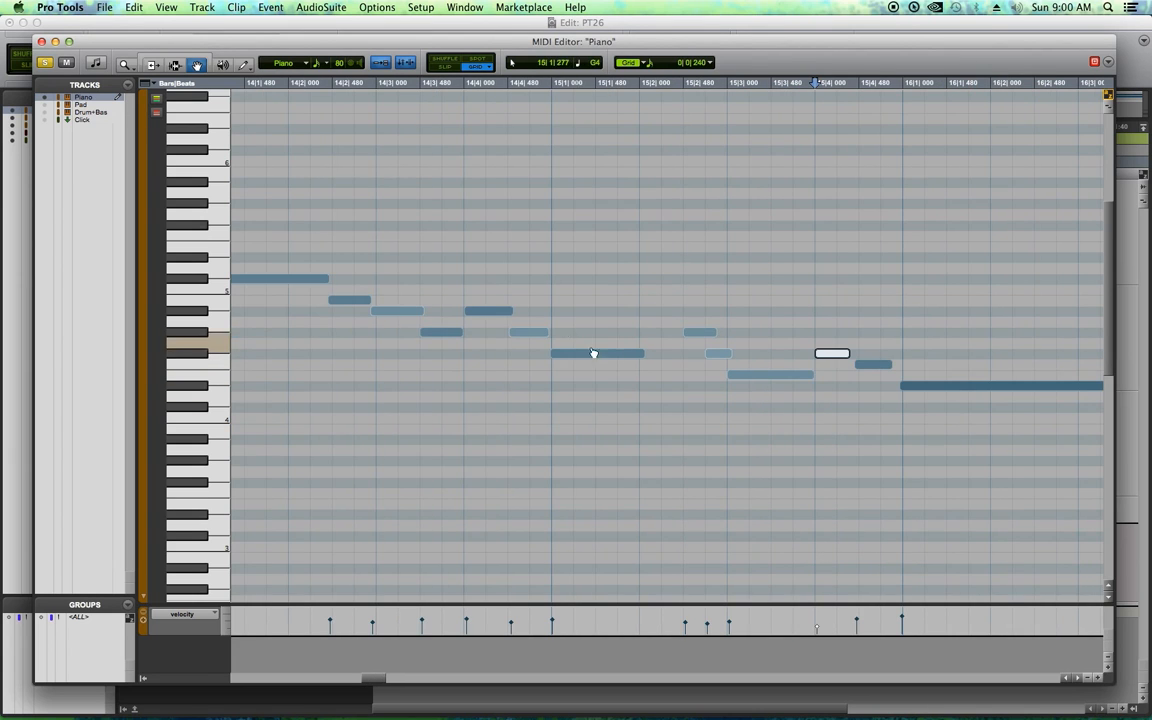
key("super+bracketleft")
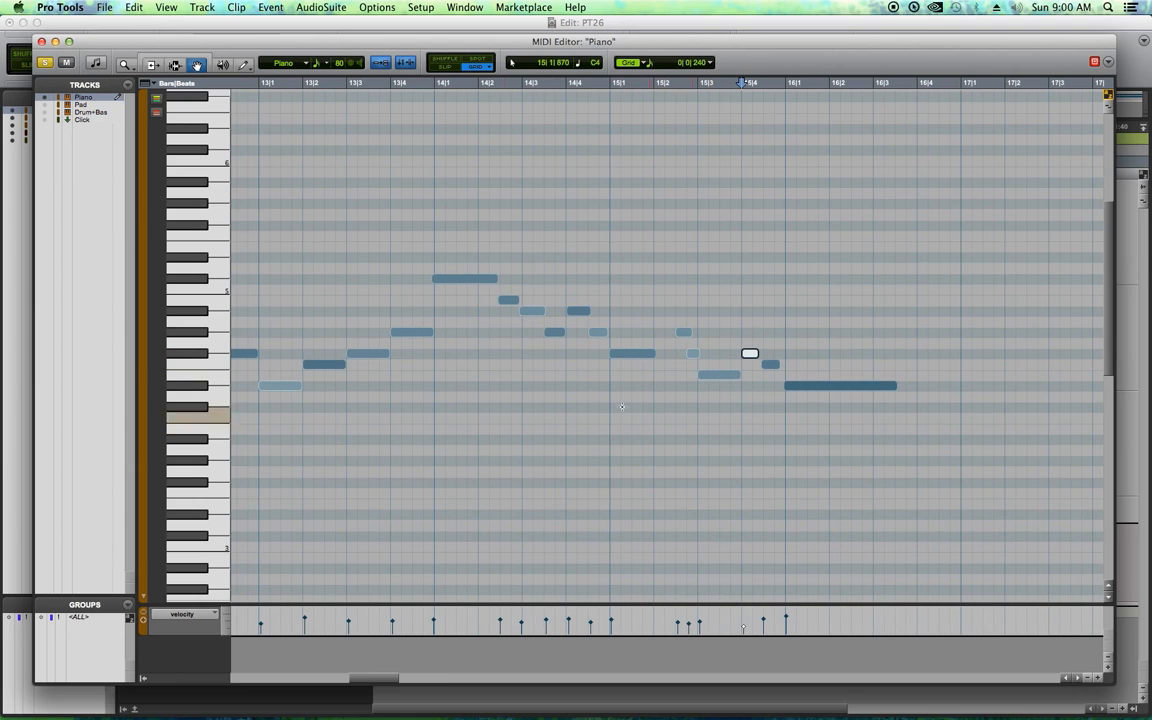
mouse_move(430, 193)
left_mouse_down()
mouse_move(738, 366)
mouse_move(845, 390)
left_mouse_up()
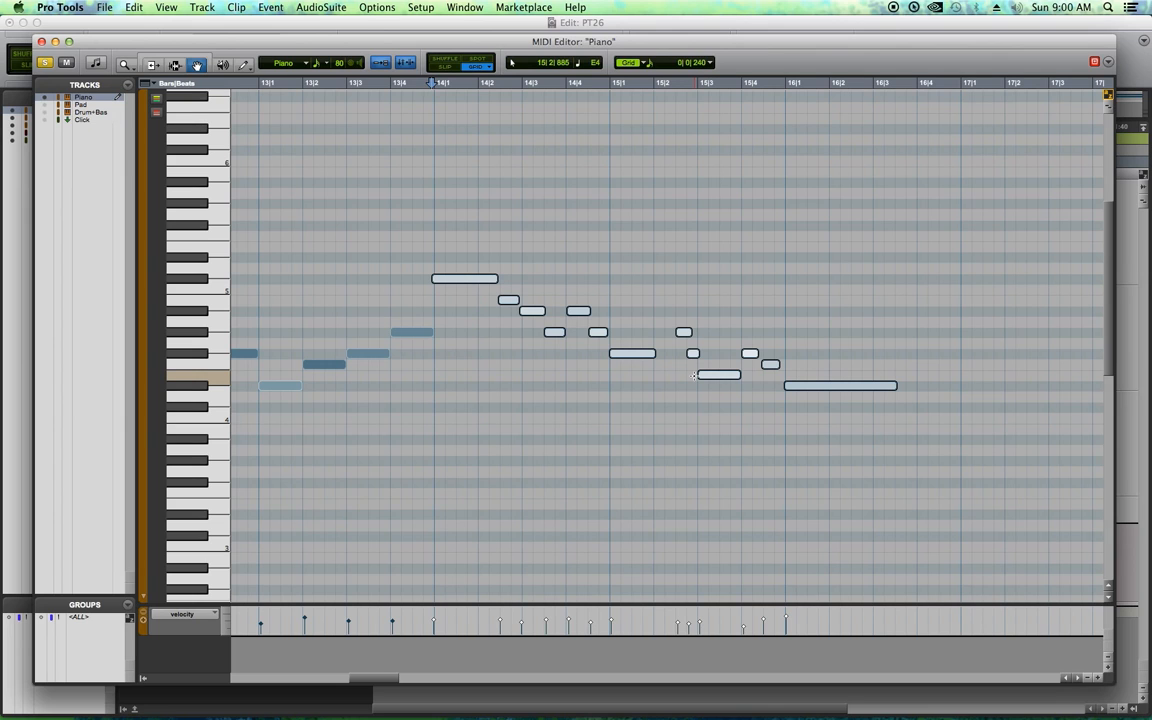
key("alt+0")
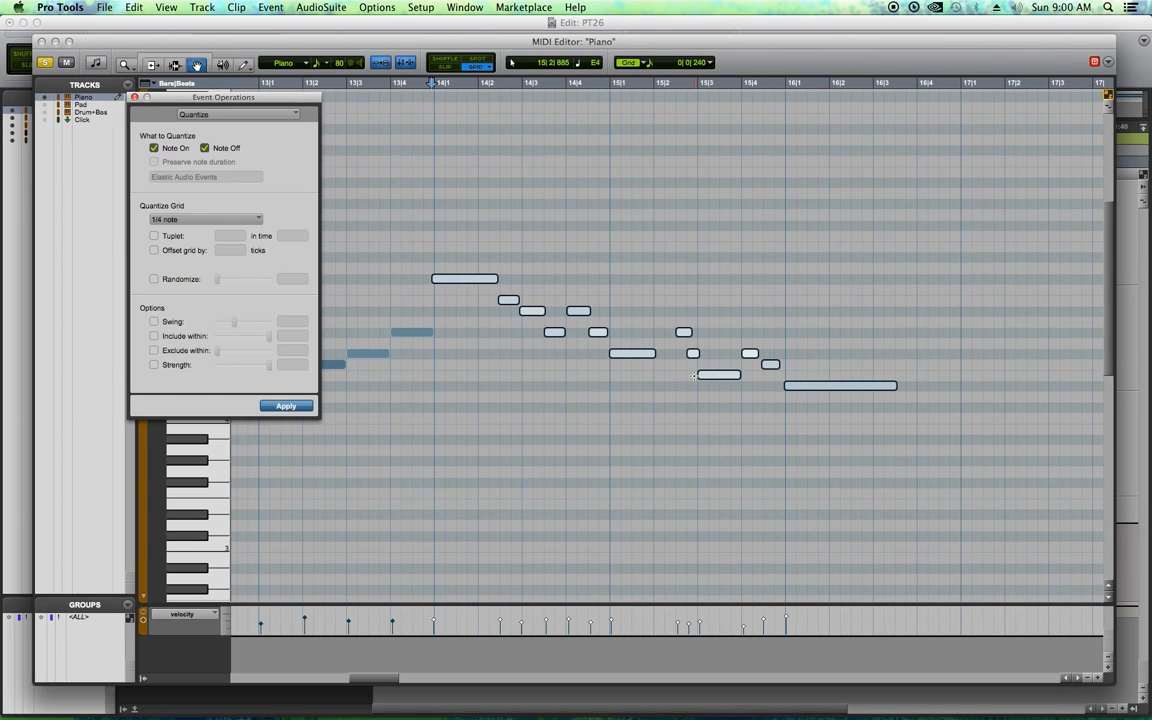
left_click(202, 219)
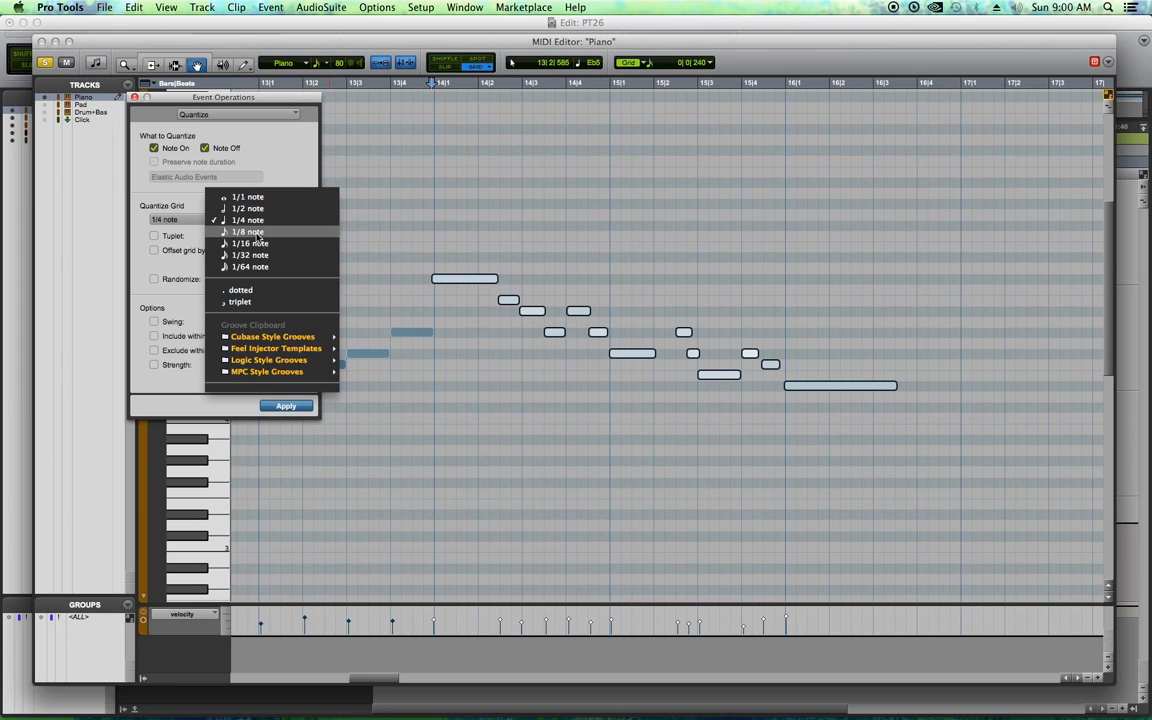
left_click(250, 247)
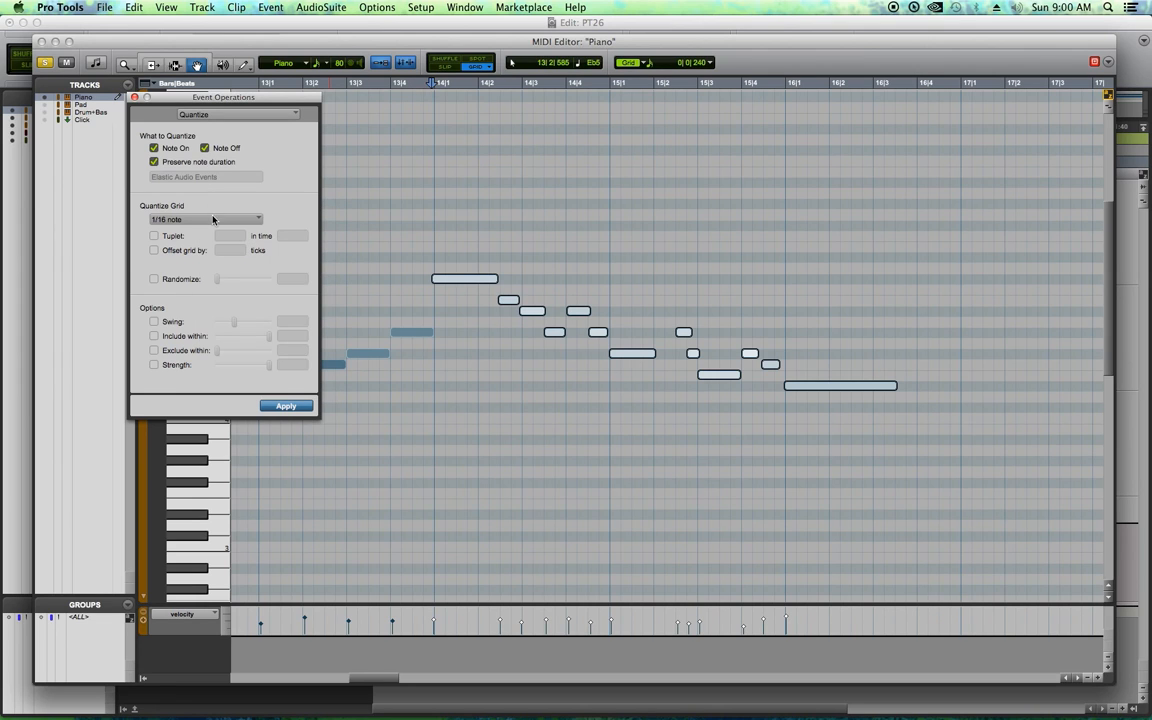
left_click(287, 405)
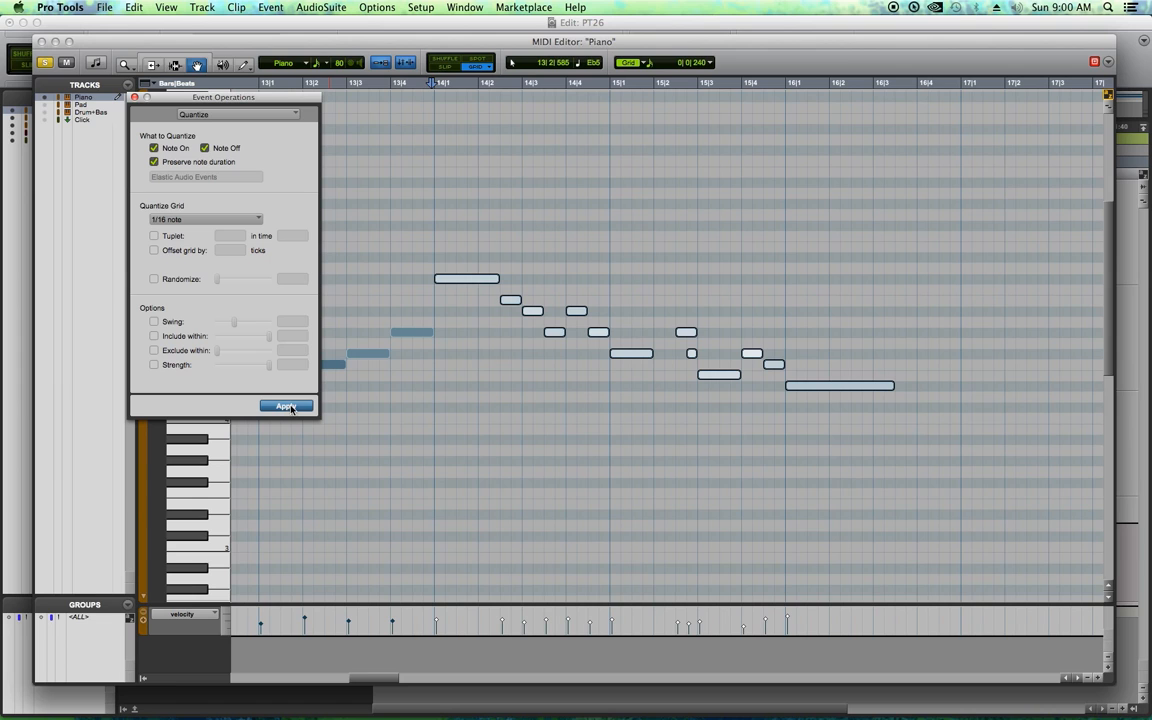
left_click(135, 97)
Play the quantized ending of the Piano melody from just before bar 14
left_click(426, 87)
key("space")
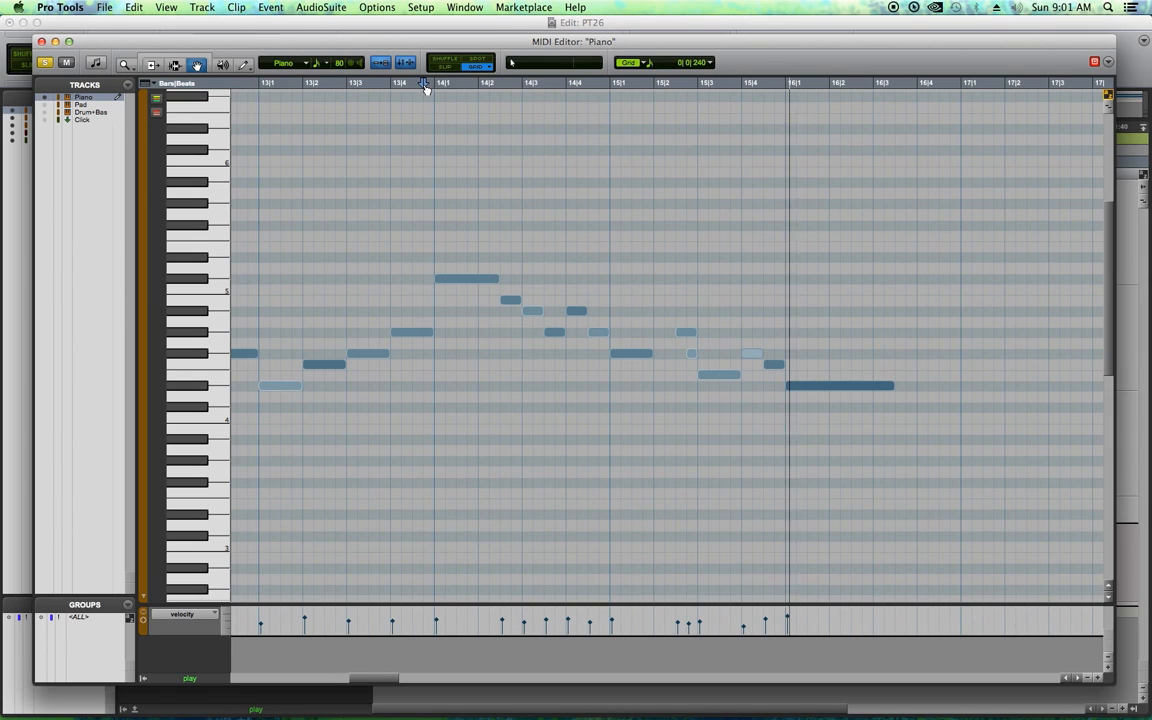
key("space")
Raise the E4 note at beat 3 of bar 15 by a semitone to F4
left_click(711, 348)
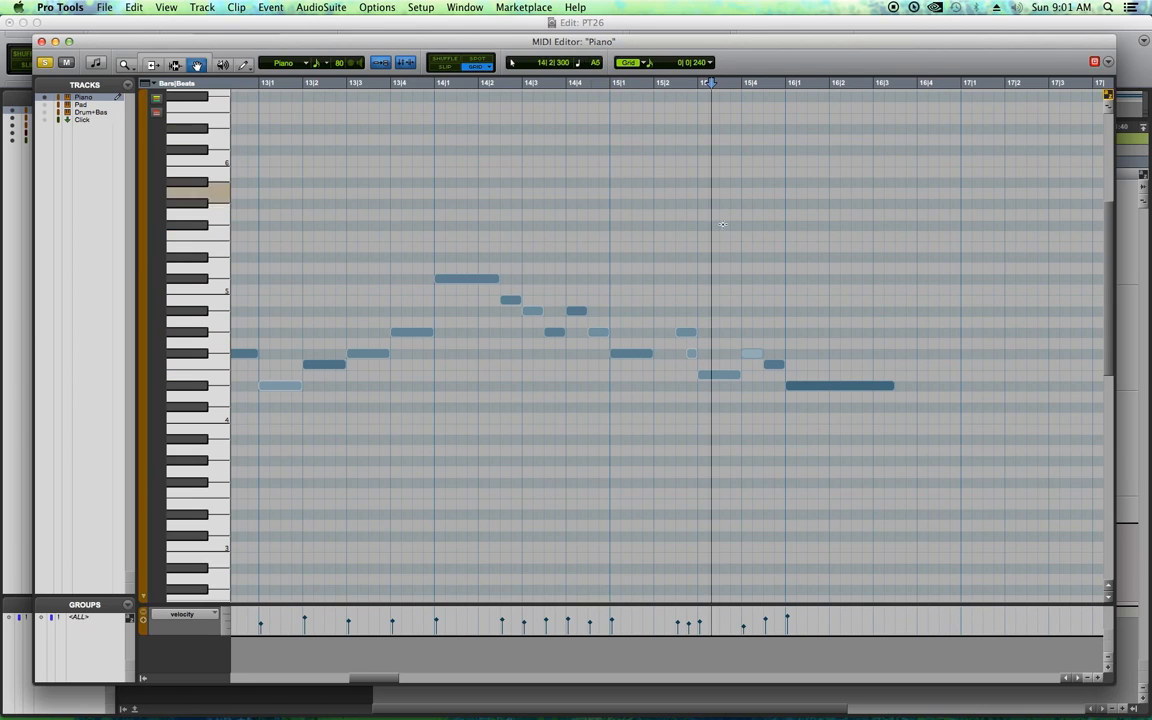
key("super+bracketright")
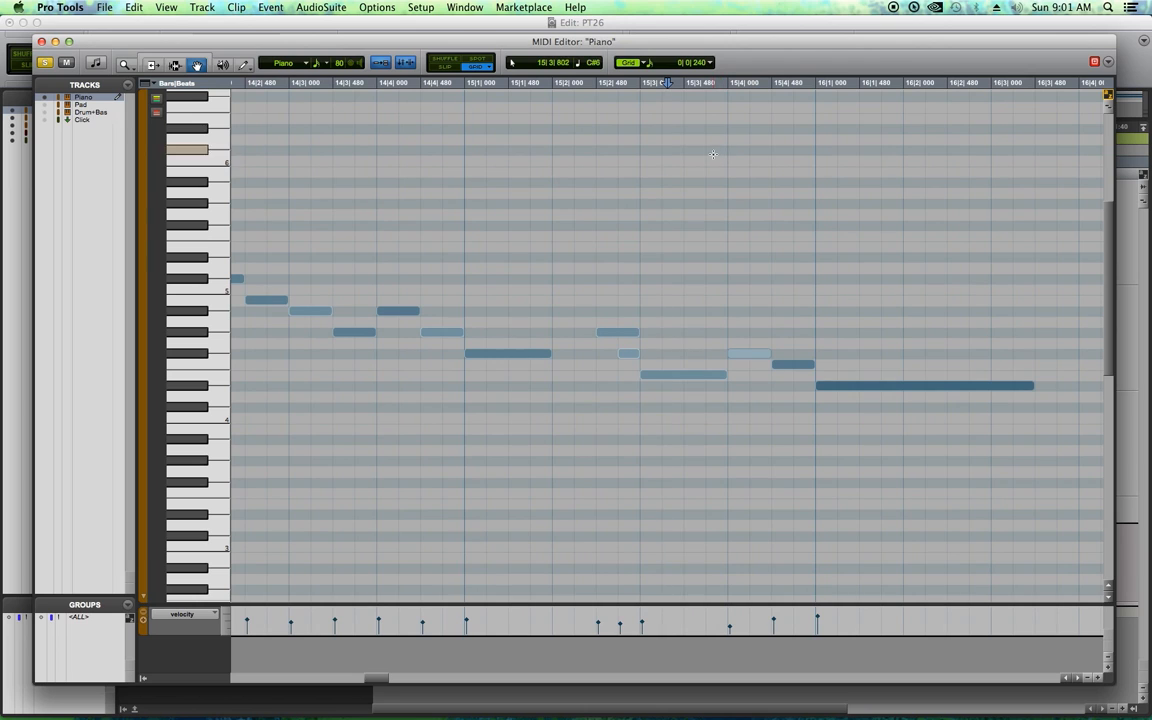
key("super+bracketright")
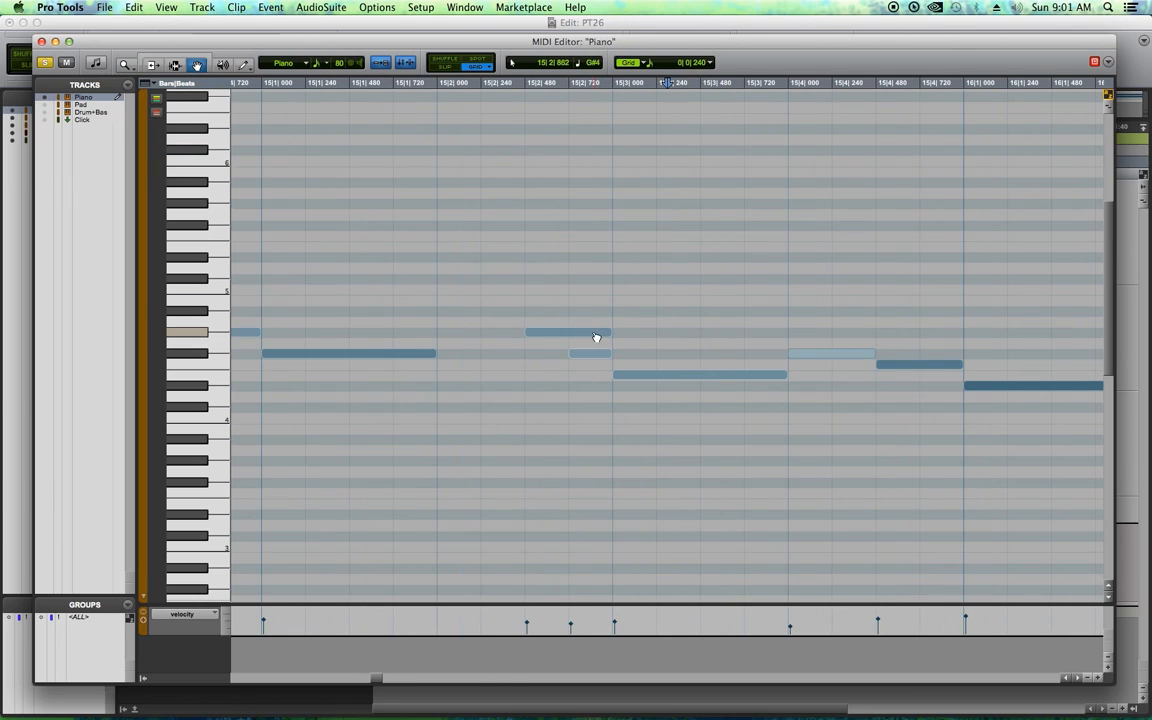
left_click_drag(651, 378, 650, 371)
left_click(650, 380)
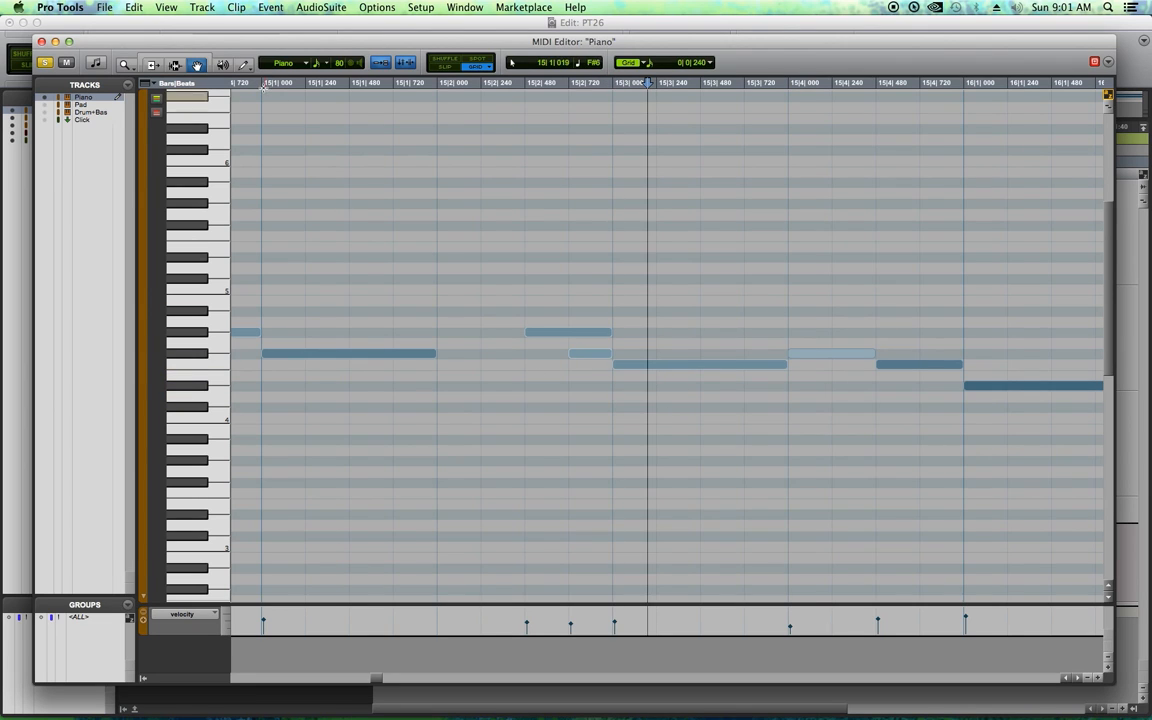
With the Trim tool, shorten bar 15's short G#4 note to end at 15|2|720 and extend its first F#4 note to 15|2|480
left_click(152, 65)
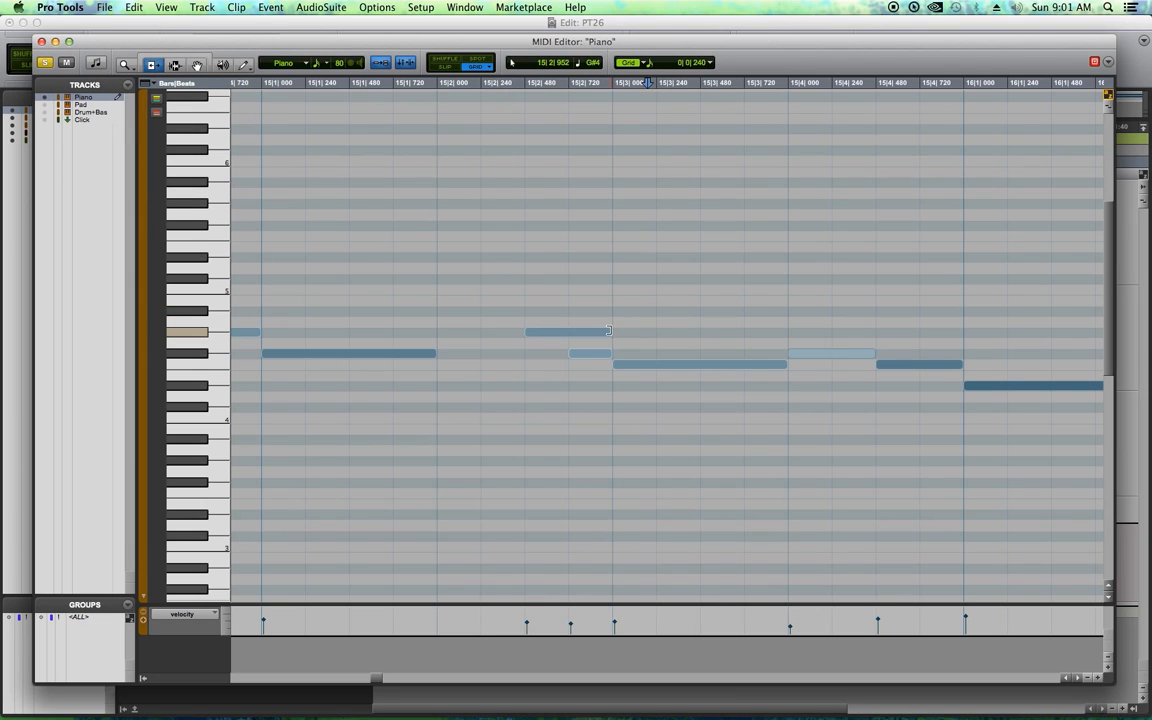
left_click_drag(608, 332, 569, 332)
left_click_drag(436, 353, 523, 353)
Play the edited Piano ending from 13|4|900
key("r")
key("r")
key("r")
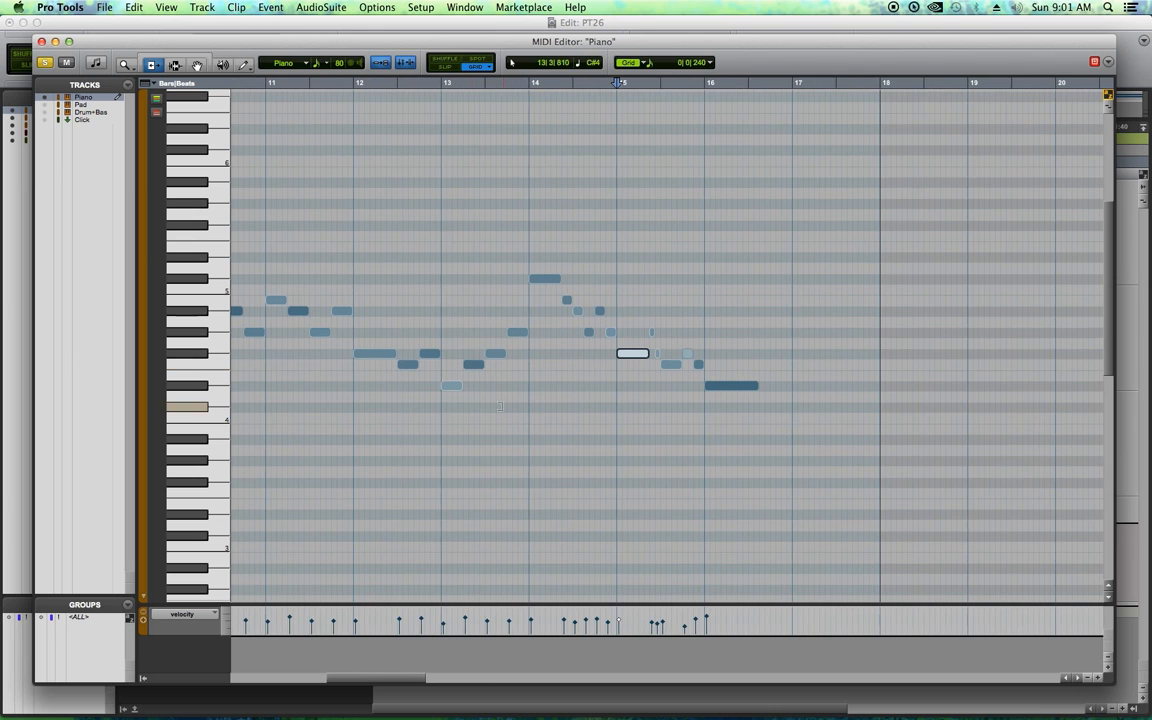
left_click(523, 85)
key("space")
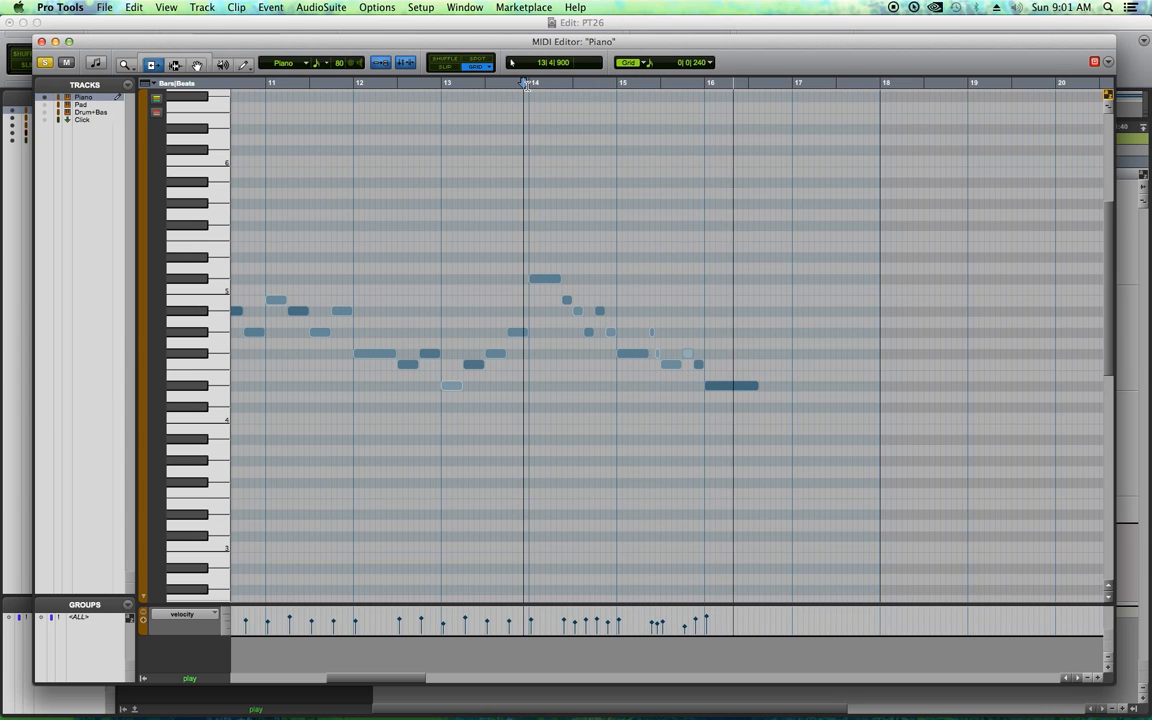
Stop playback, close the Piano track's MIDI Editor and unsolo the Piano track
key("space")
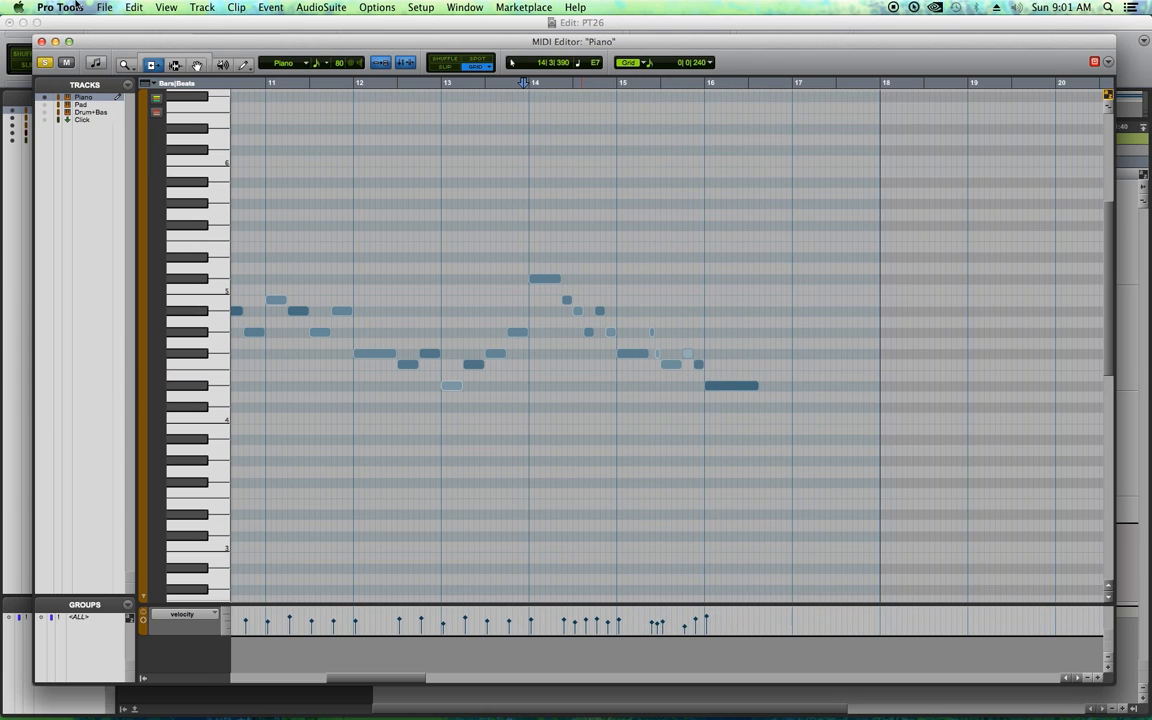
left_click(42, 42)
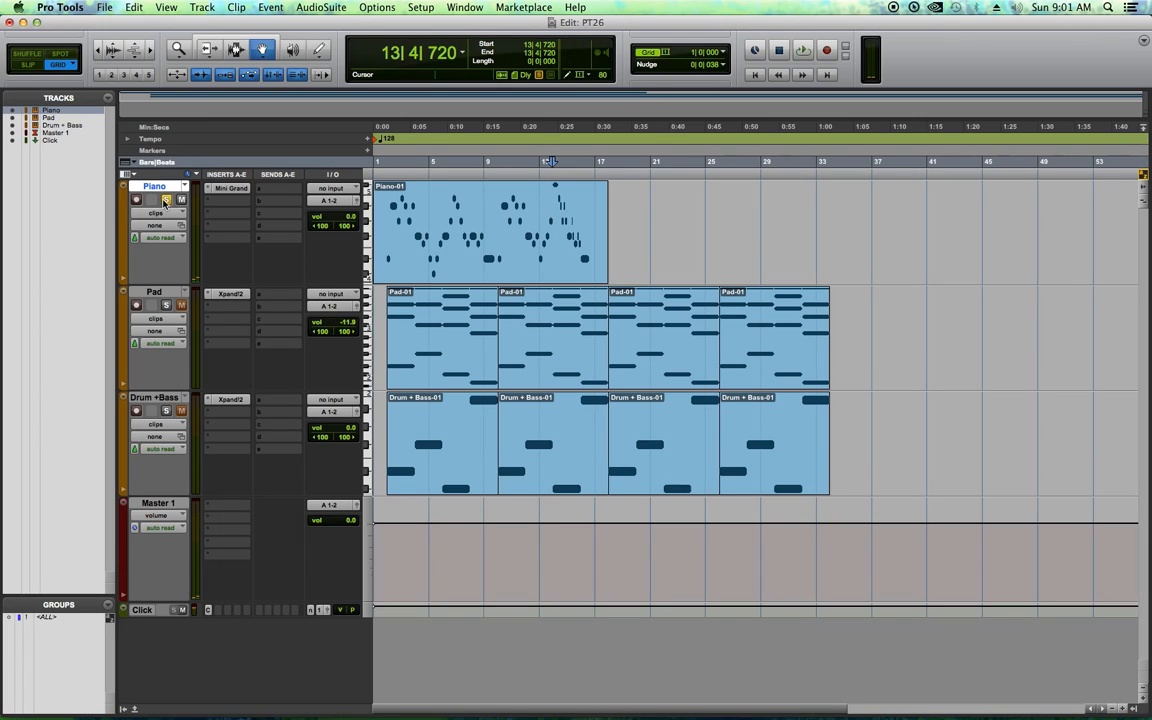
Trim away the first bar of the Piano clip so that it starts at bar 2
left_click(229, 45)
left_click(637, 224)
key("t")
key("t")
left_click_drag(811, 219, 762, 219)
key("r")
key("r")
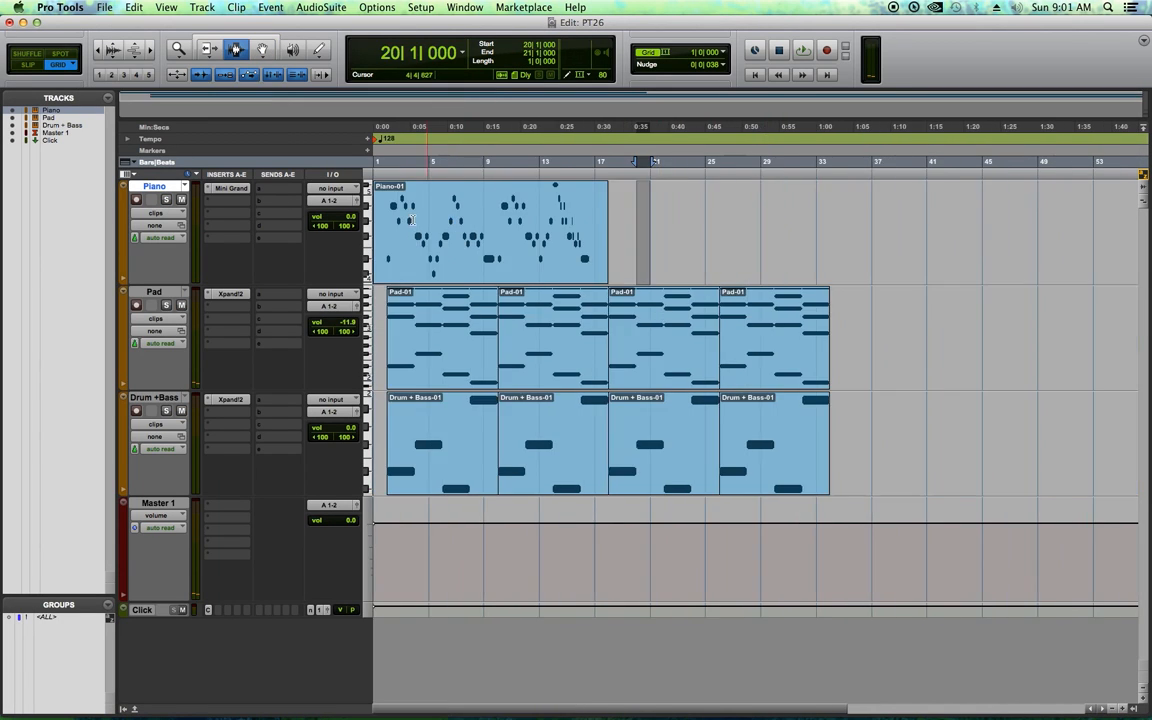
key("Return")
key("z")
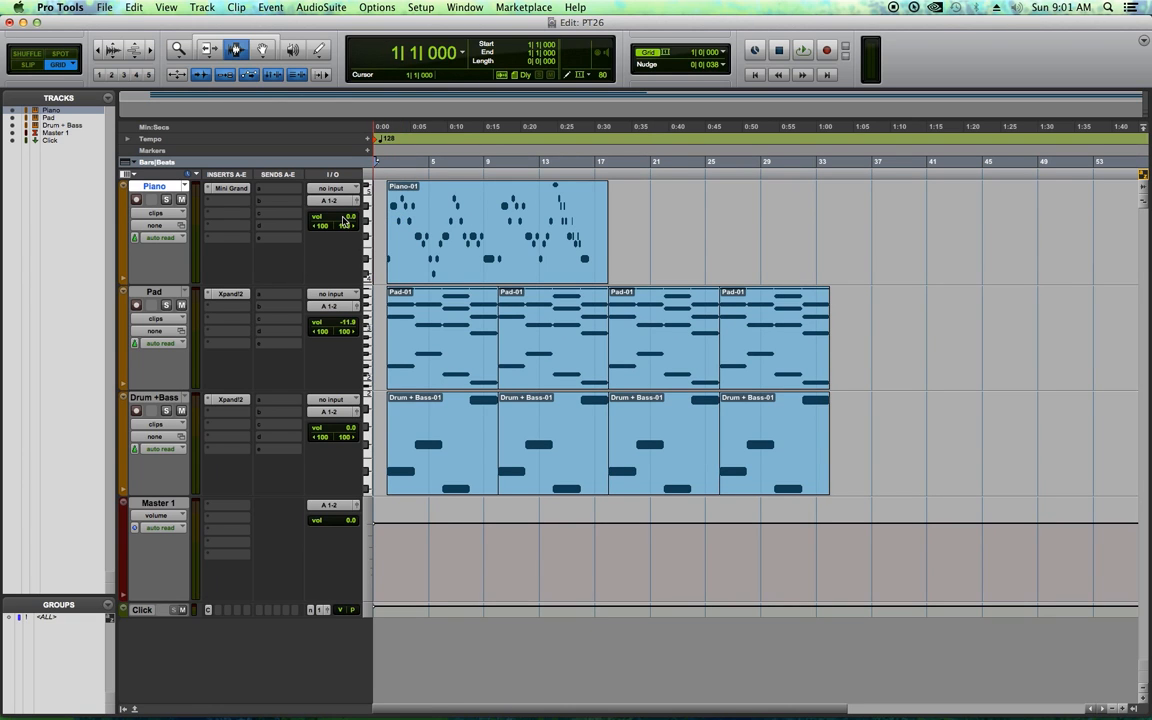
Duplicate the trimmed Piano clip directly after itself on the Piano track
left_click(496, 261)
key("super+d")
left_click(899, 234)
Duplicate the Piano track once with its playlists, automation, inserts, sends and group assignments, inserting the copy after the last selected track
right_click(158, 186)
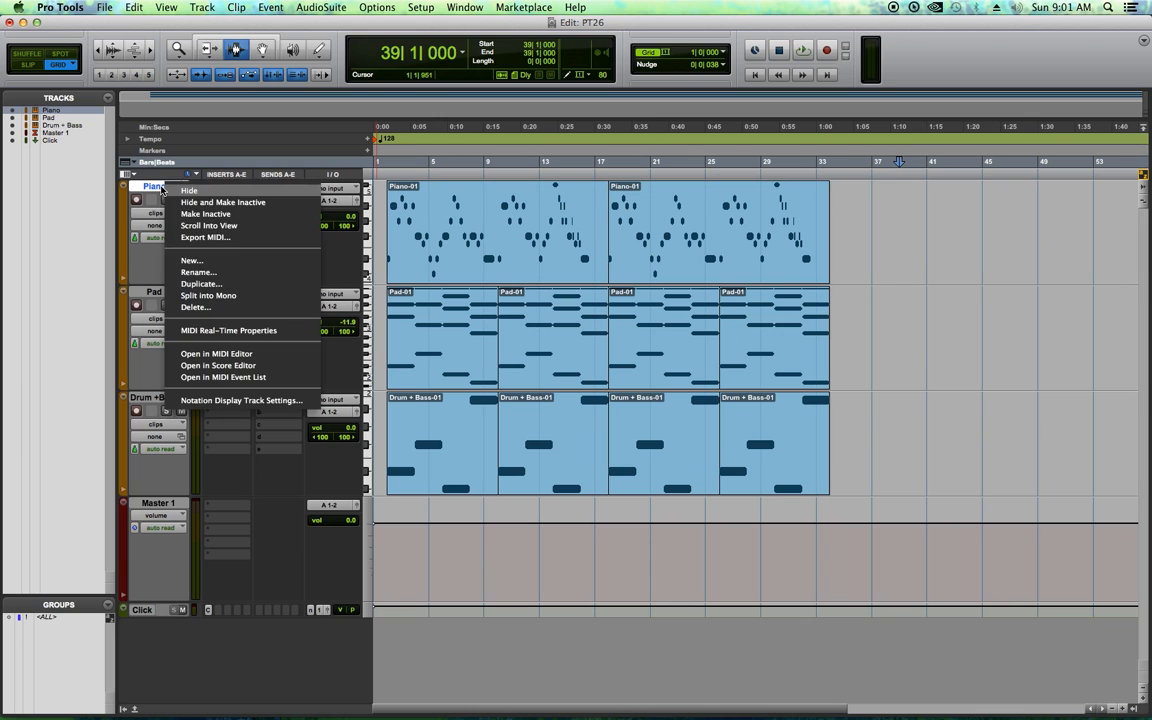
left_click(142, 187)
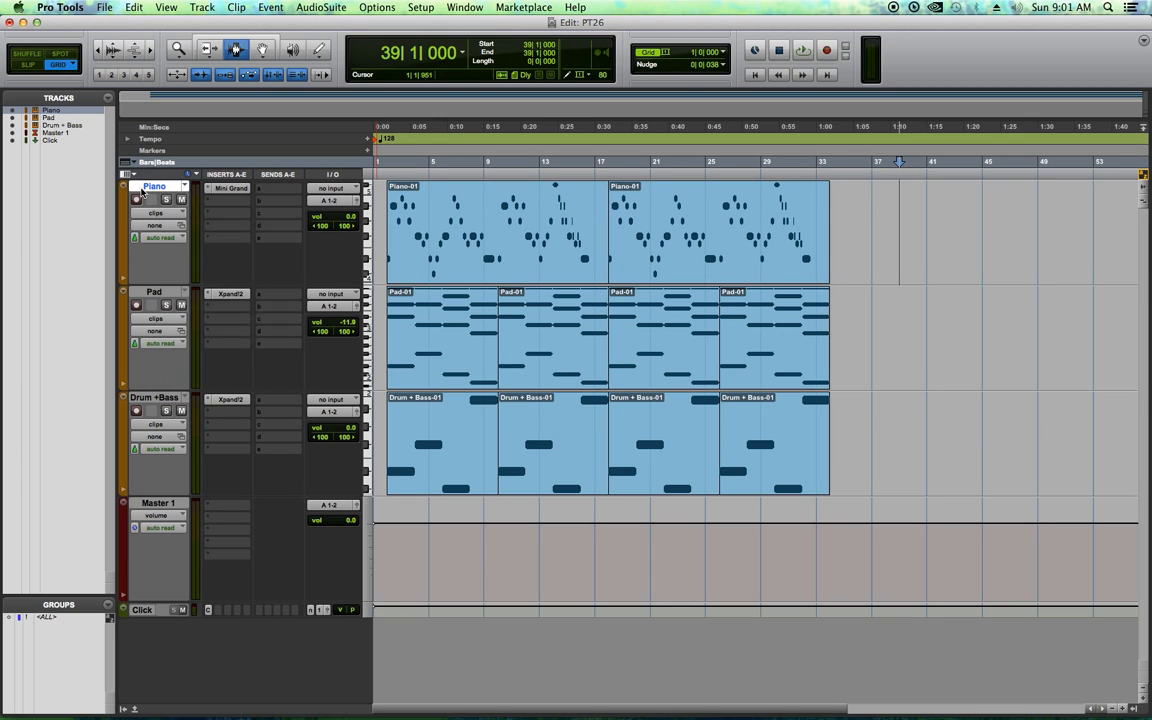
right_click(142, 190)
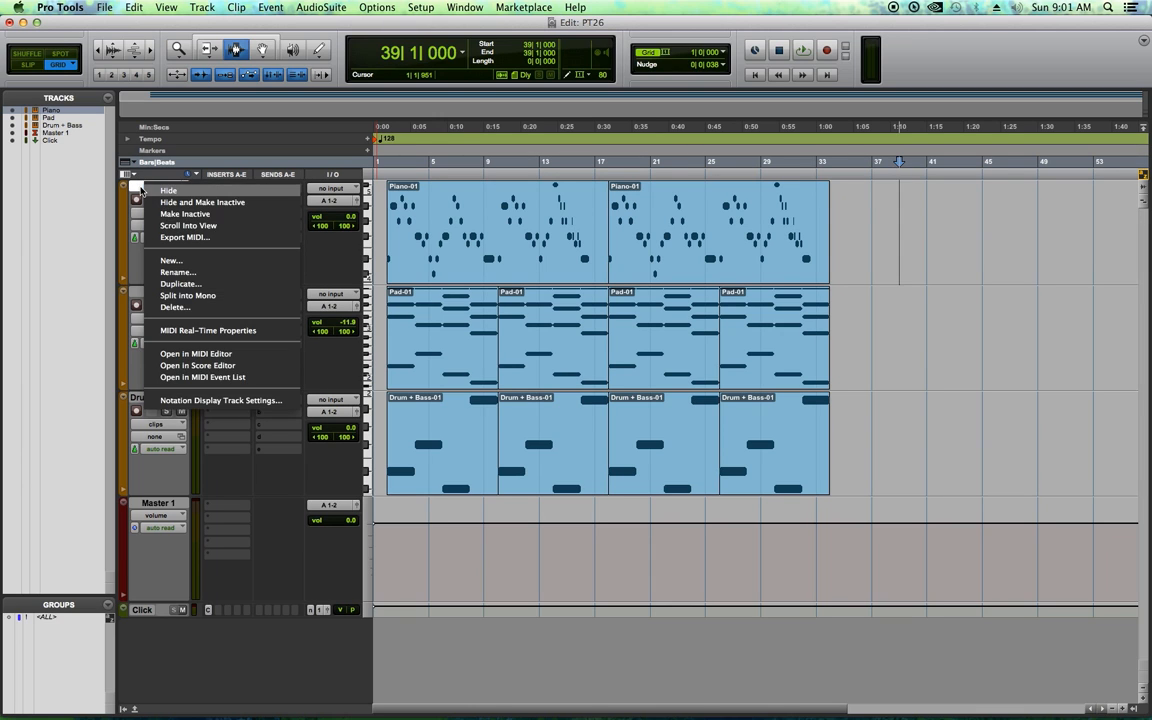
left_click(178, 285)
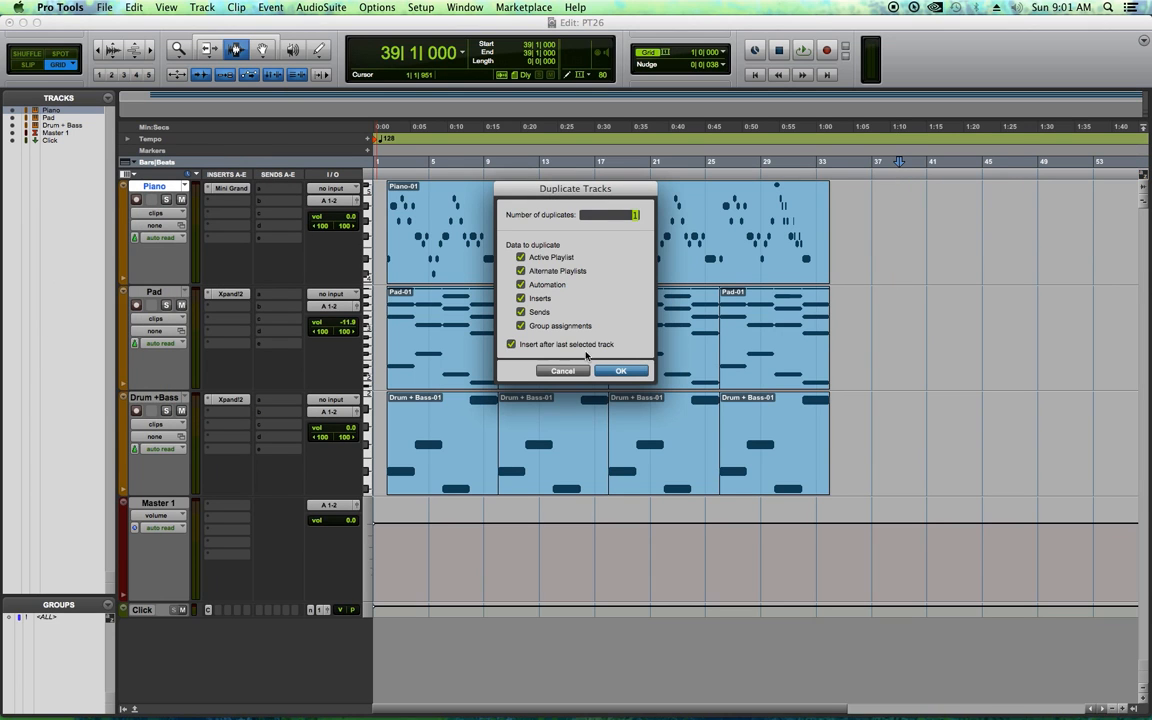
left_click(619, 372)
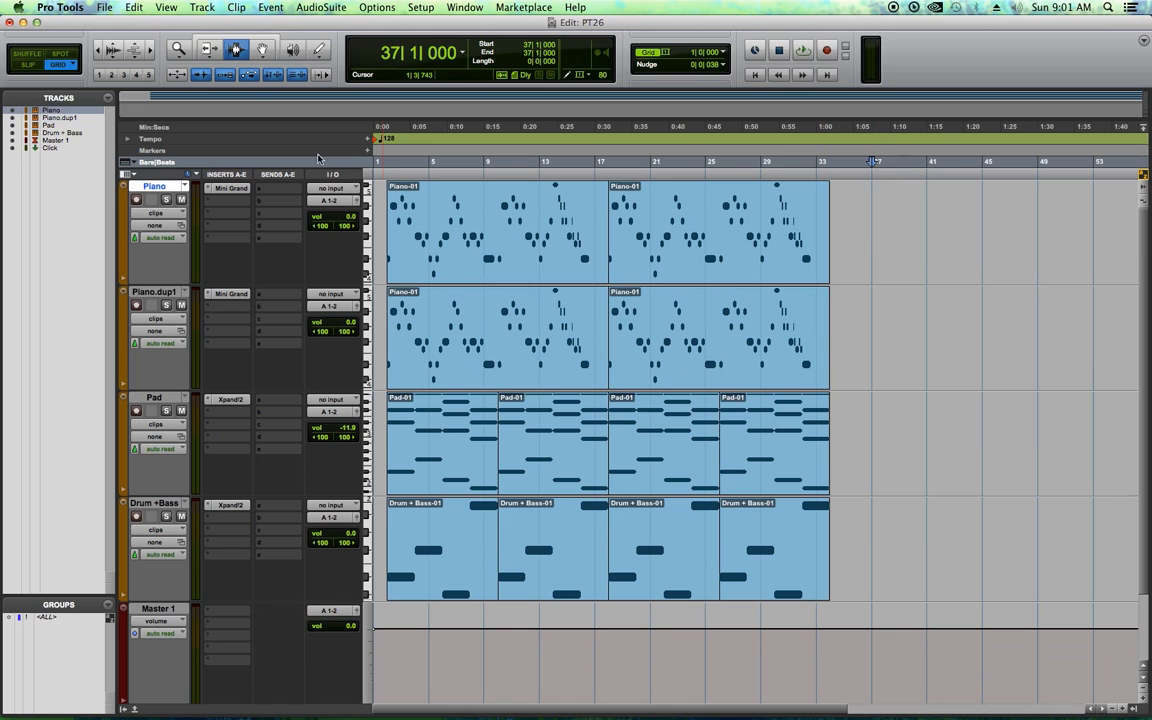
View the first clip of the duplicated Piano track in the MIDI Editor, and close the editor again
left_click(252, 55)
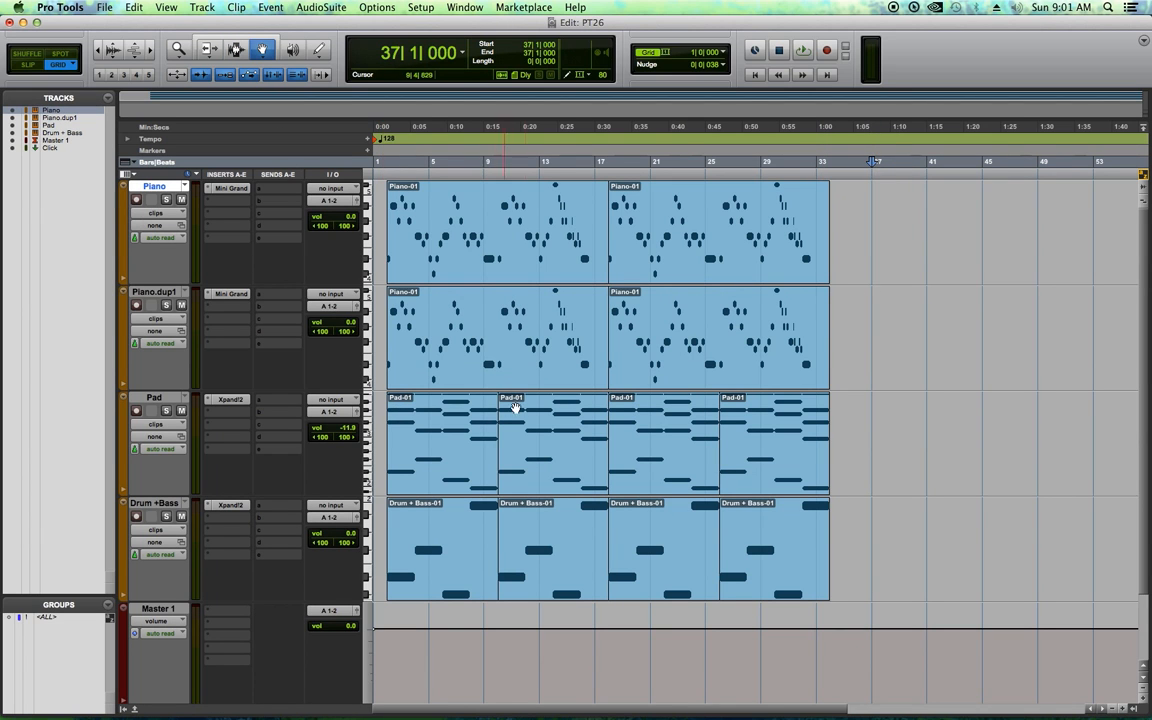
double_click(473, 338)
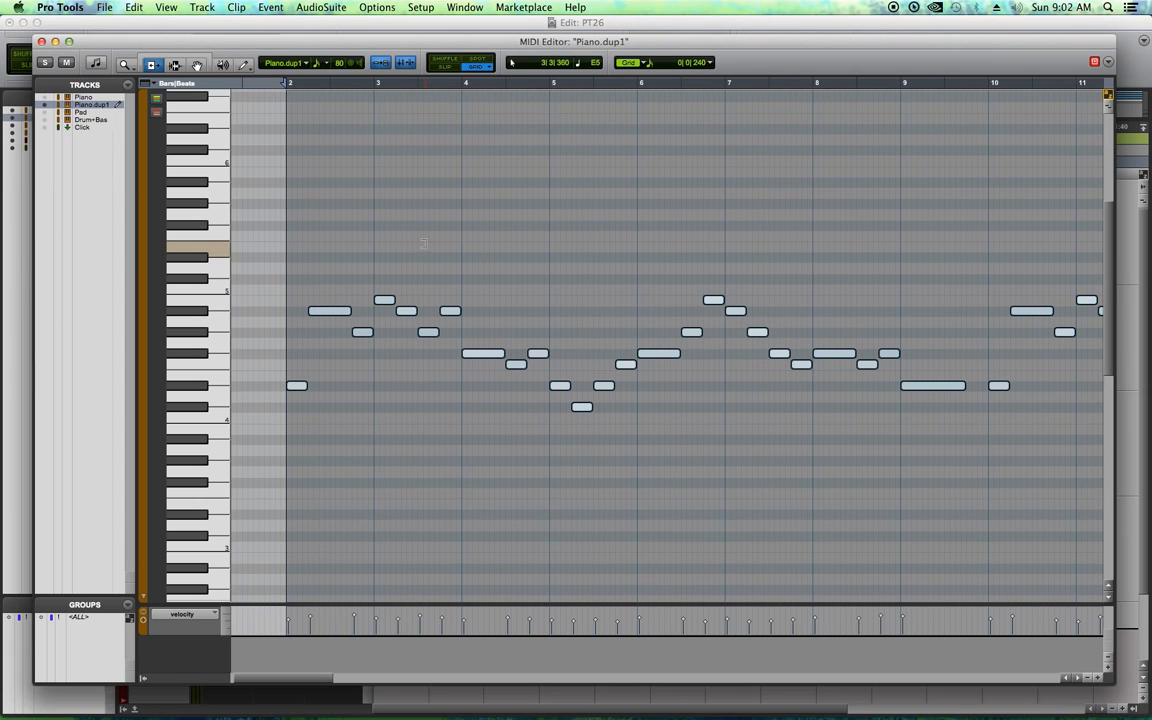
left_click_drag(355, 50, 487, 416)
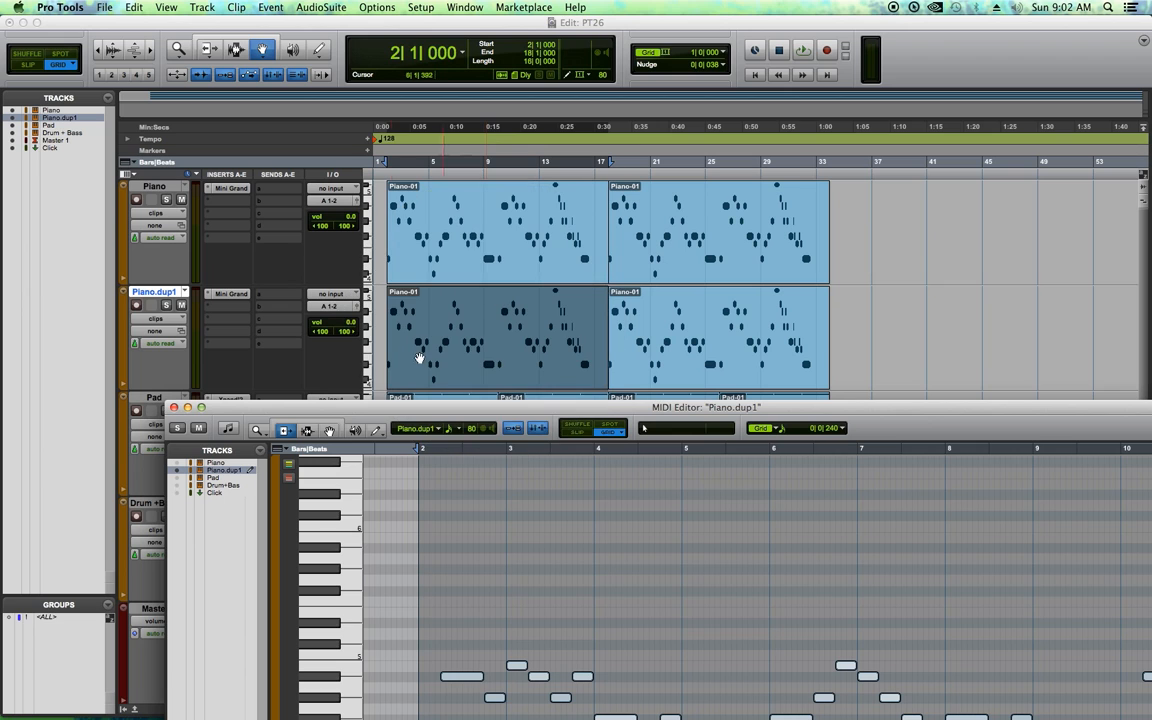
left_click(173, 408)
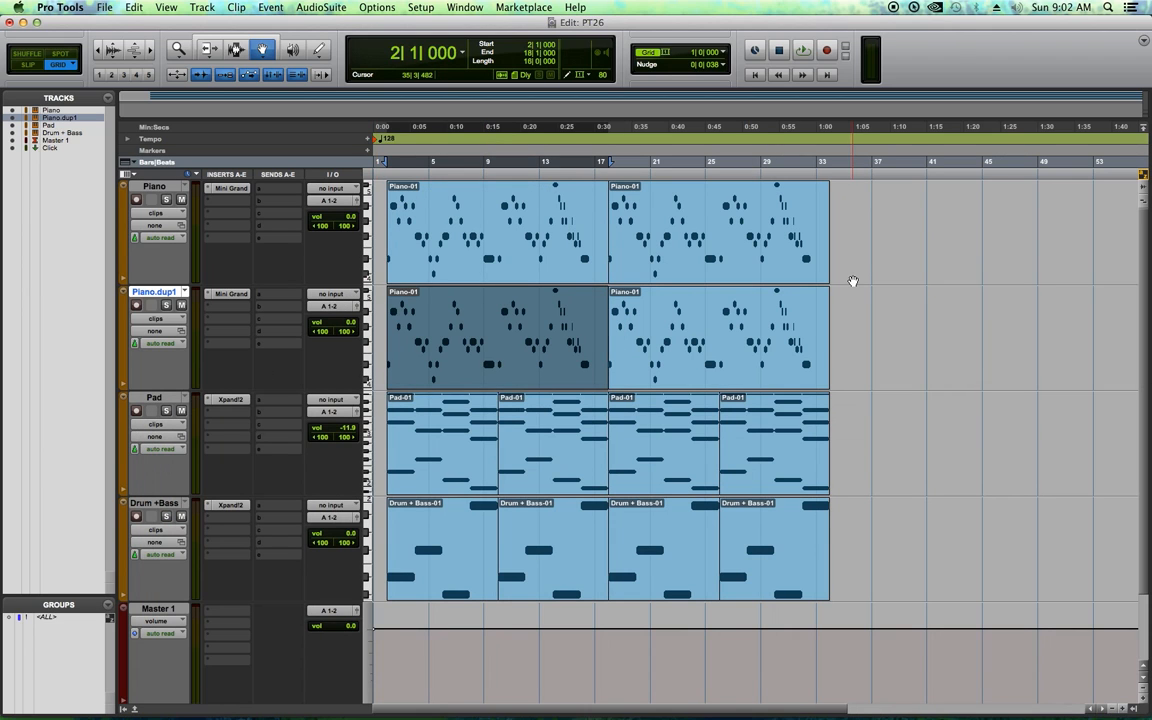
left_click(853, 281)
left_click(522, 318)
left_click(860, 338)
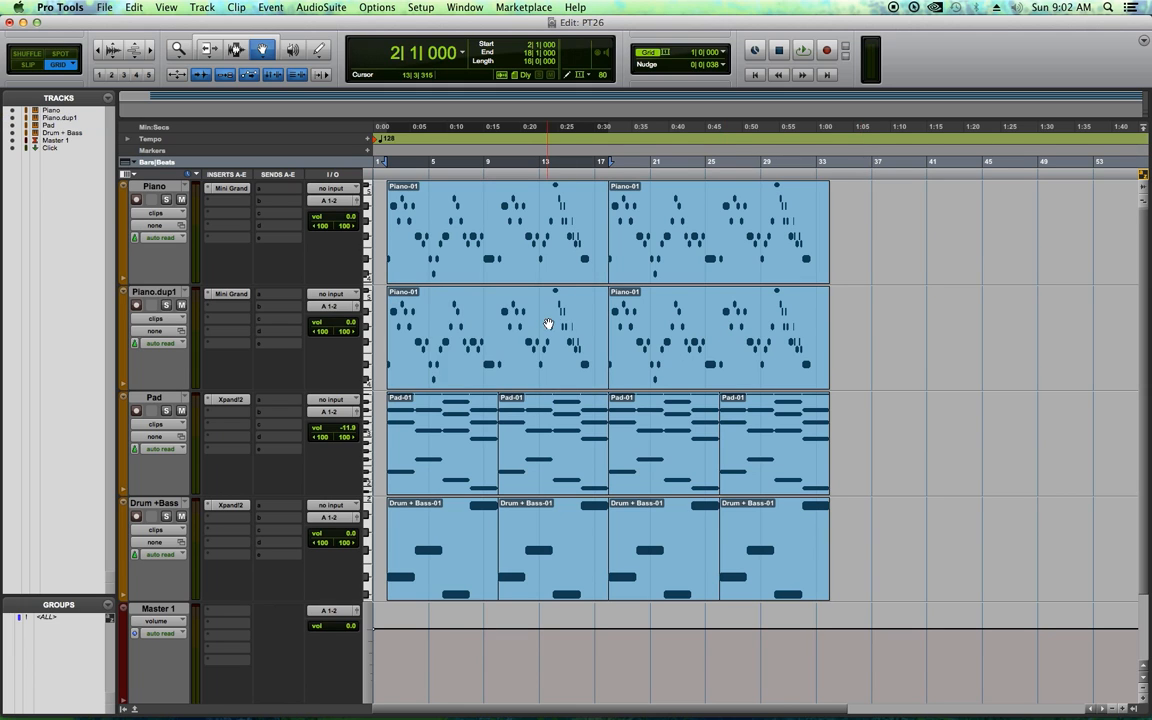
left_click(548, 324)
left_click(713, 338, "shift")
left_click(688, 244)
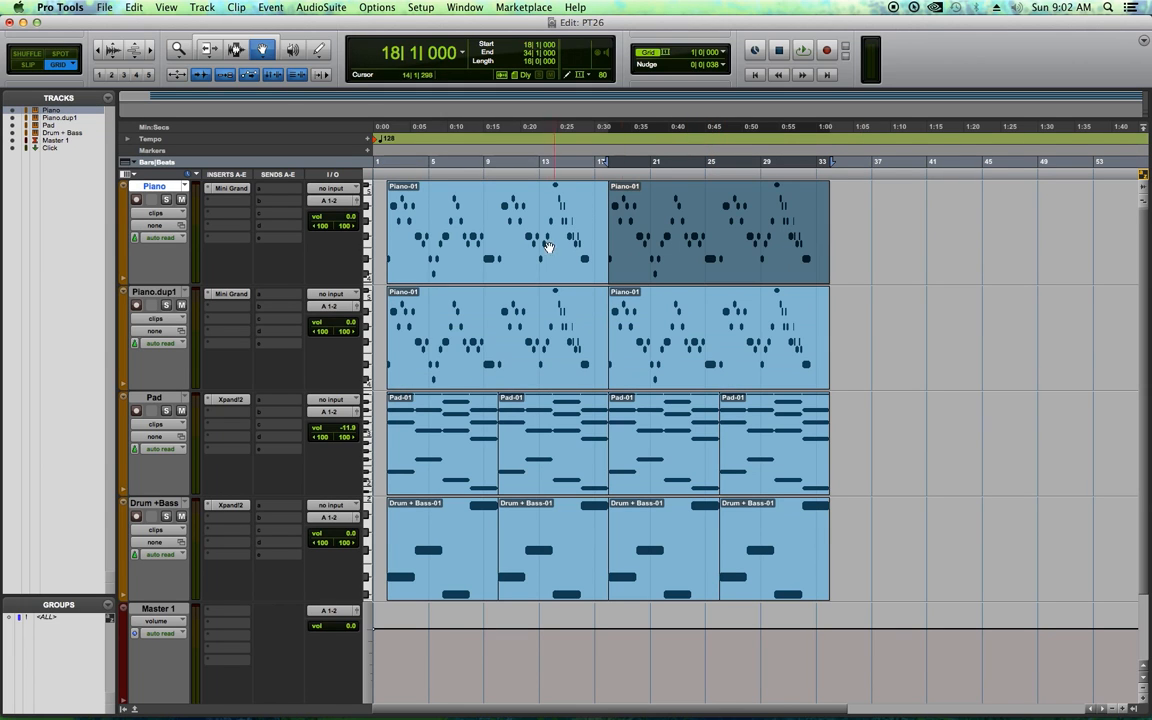
left_click(543, 246, "shift")
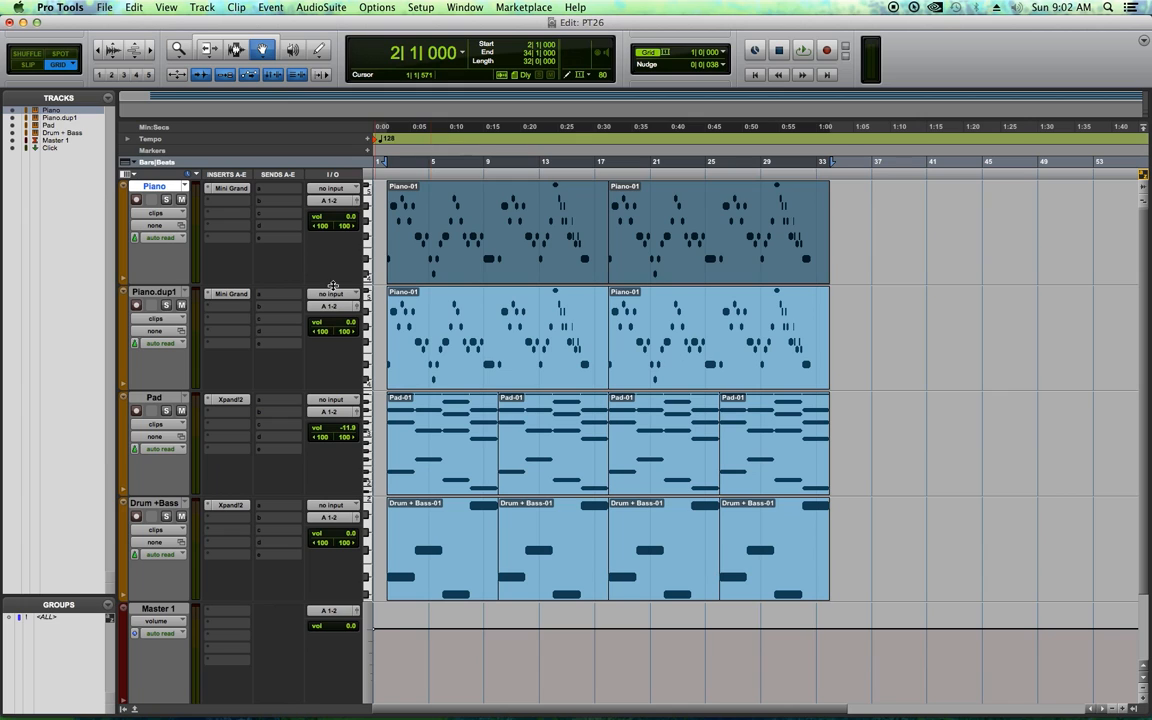
Rename the duplicated Piano track to Piano Up Oct
double_click(164, 295)
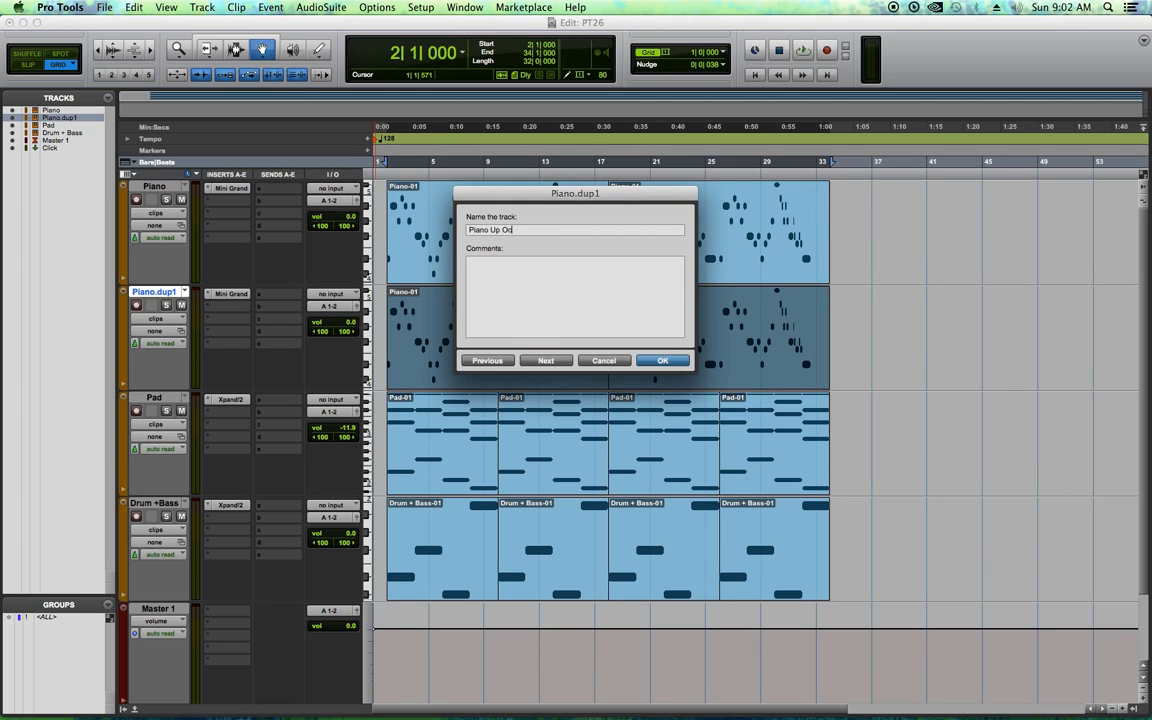
key("Return")
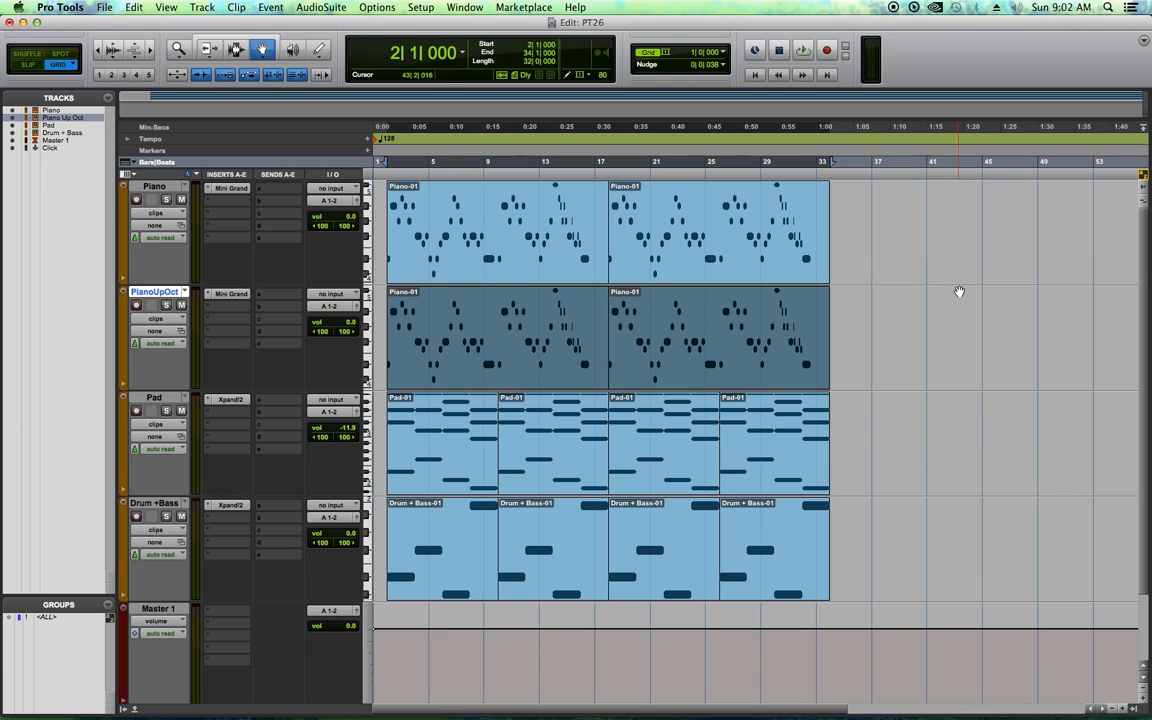
Consolidate both clips on the Piano Up Oct track into one clip from bar 2 to bar 34
left_click(959, 291)
left_click(527, 327)
left_click(657, 335)
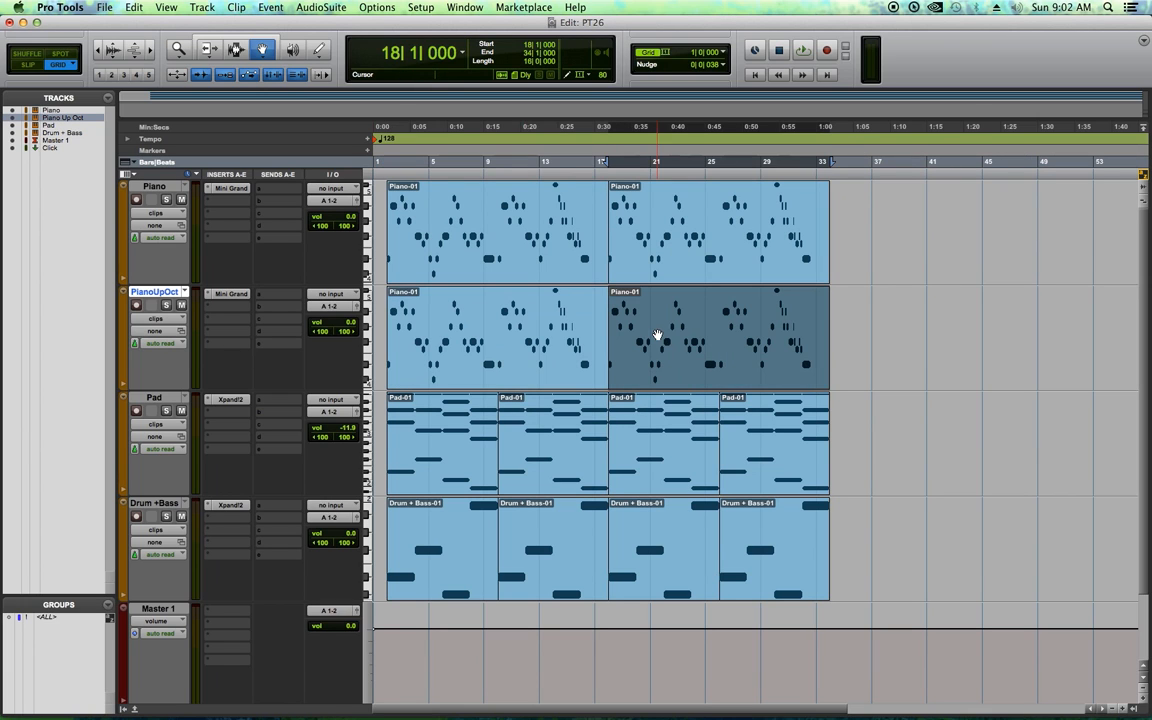
left_click(577, 323, "shift")
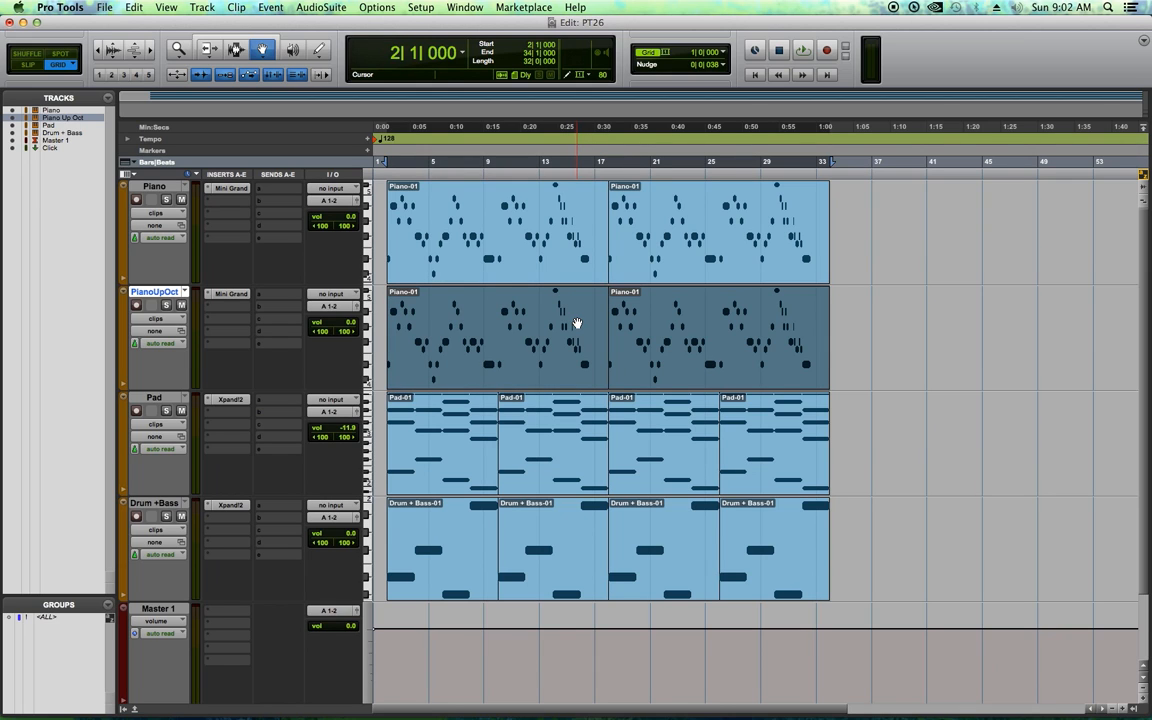
key("alt+shift+3")
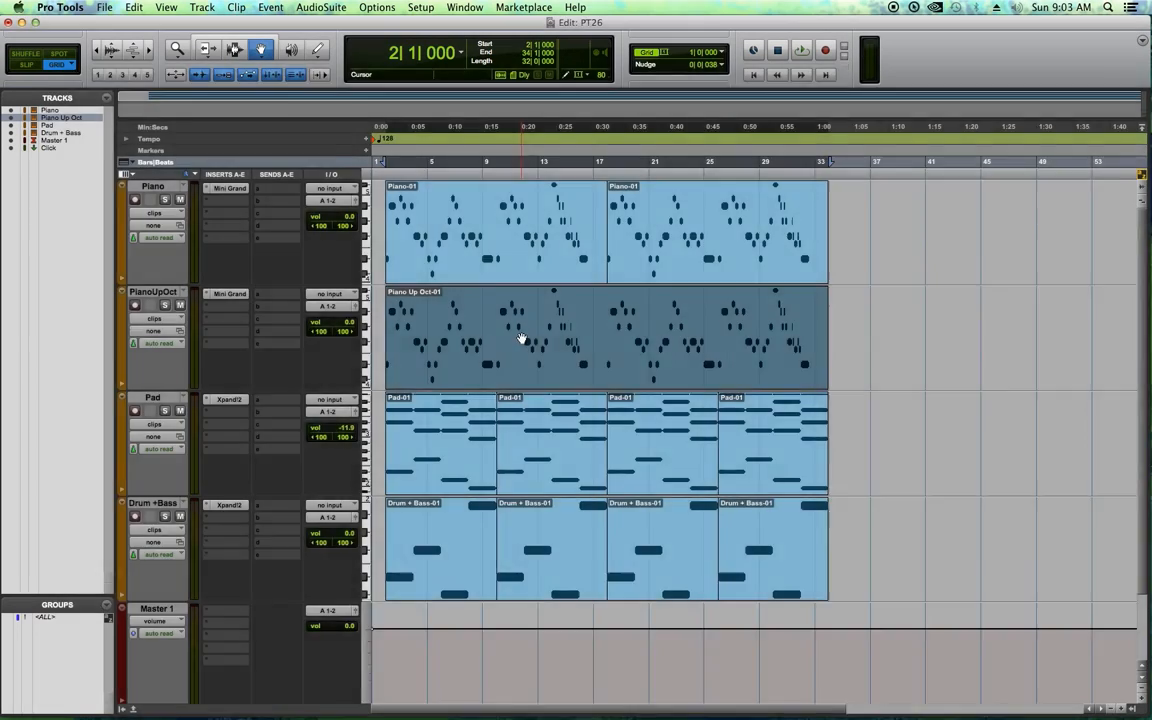
Transpose all notes of the consolidated Piano Up Oct clip up by 1 octave, and close the MIDI Editor and Event Operations windows
double_click(514, 329)
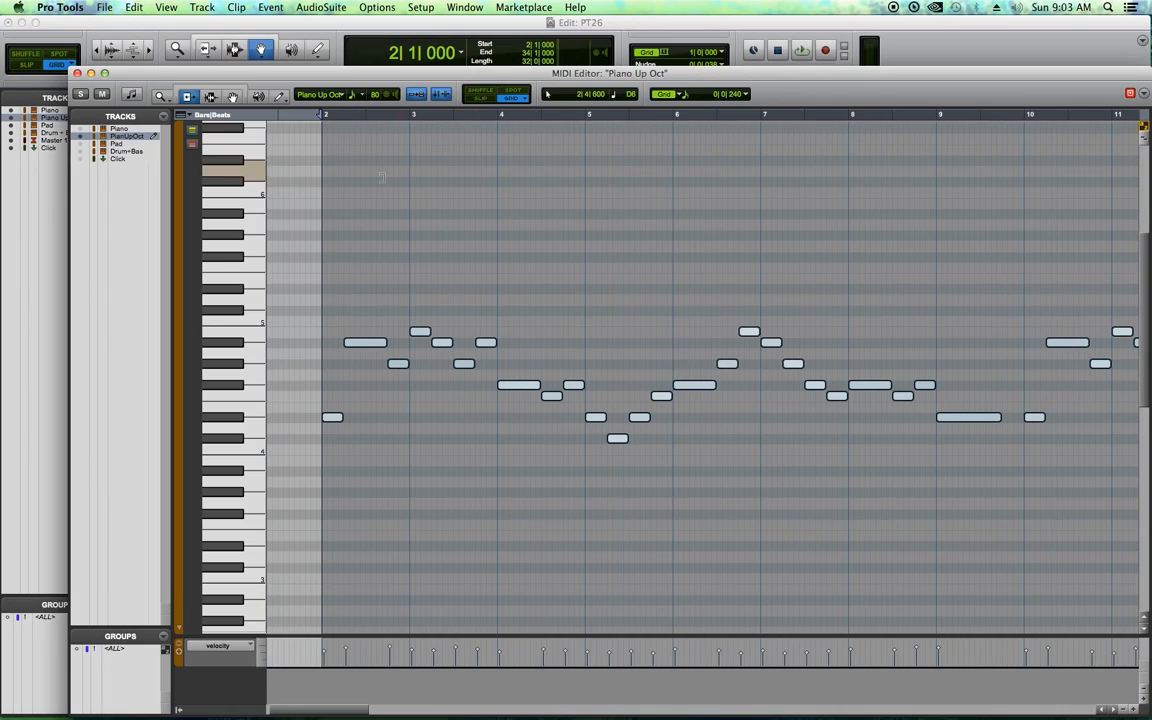
left_click_drag(285, 79, 228, 34)
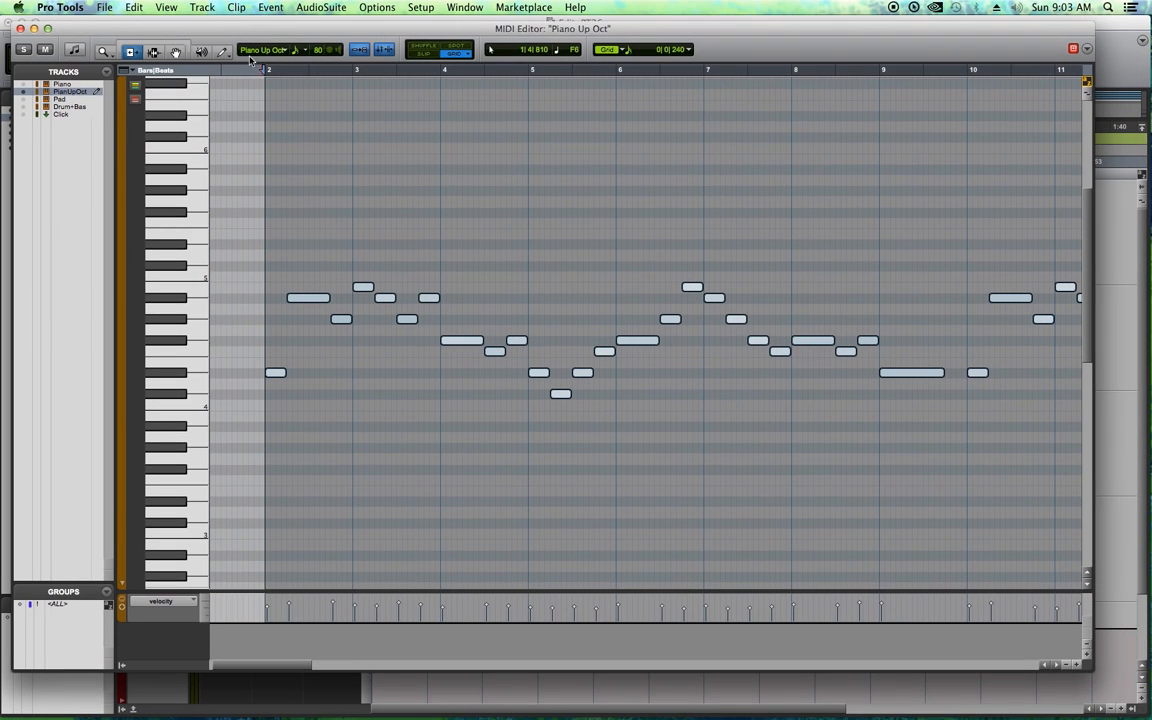
left_click(271, 8)
mouse_move(280, 52)
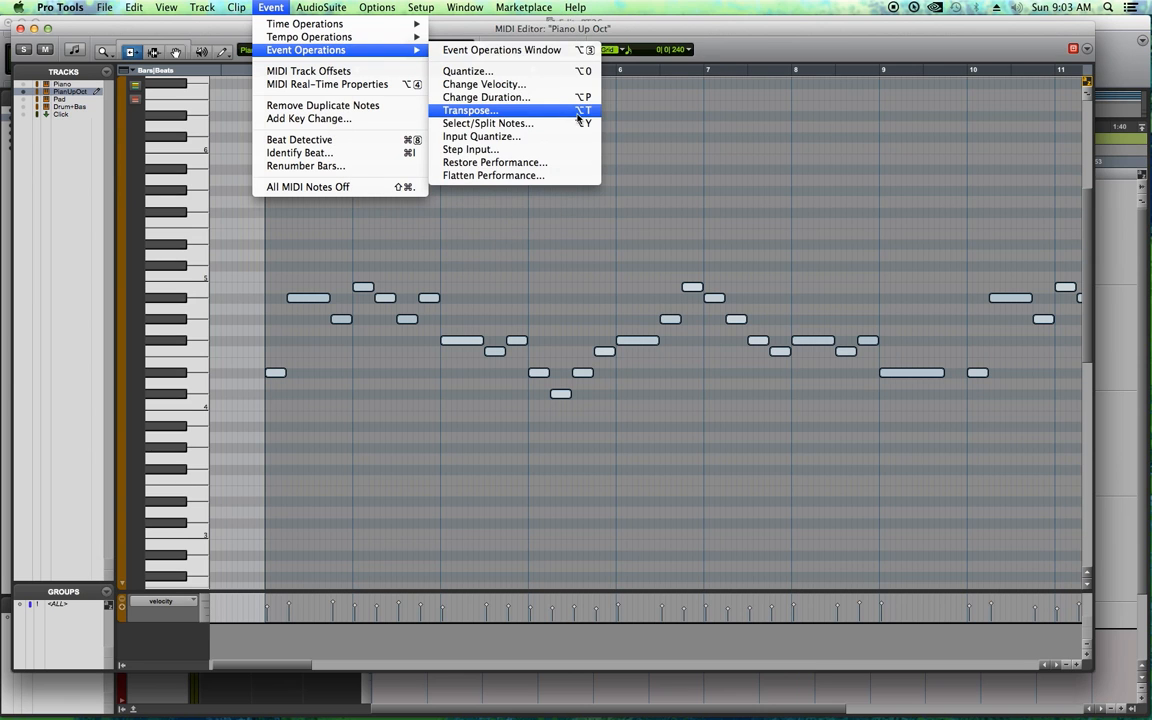
left_click(507, 111)
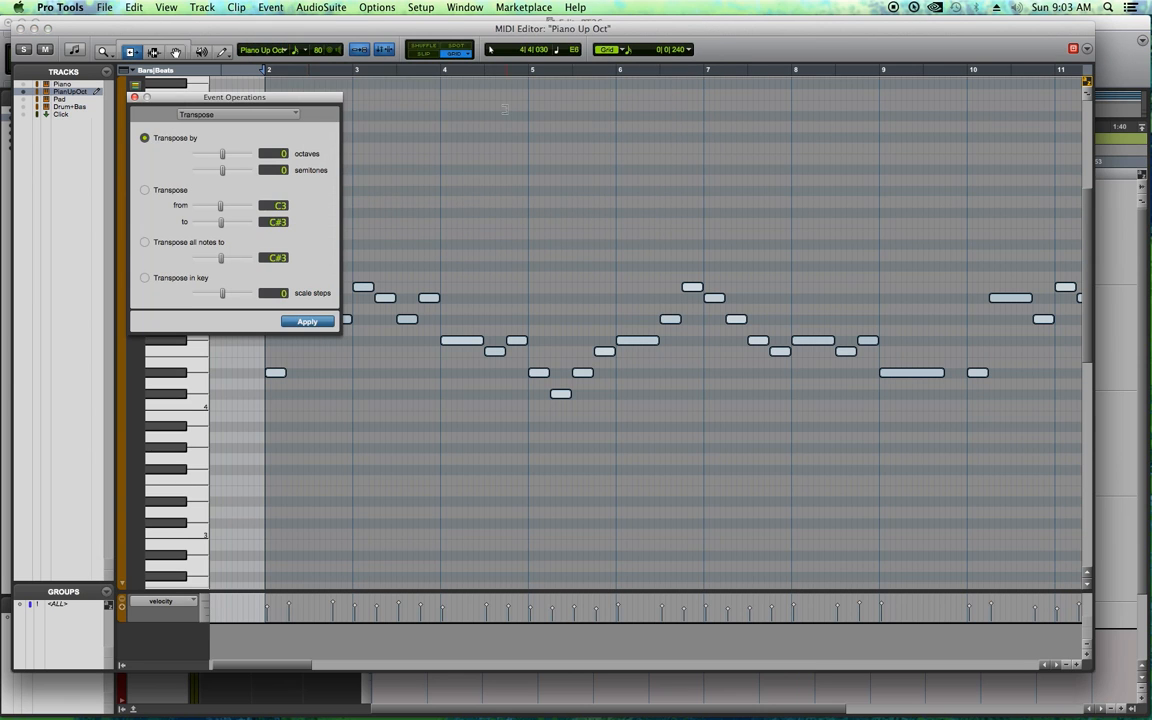
left_click_drag(248, 96, 628, 389)
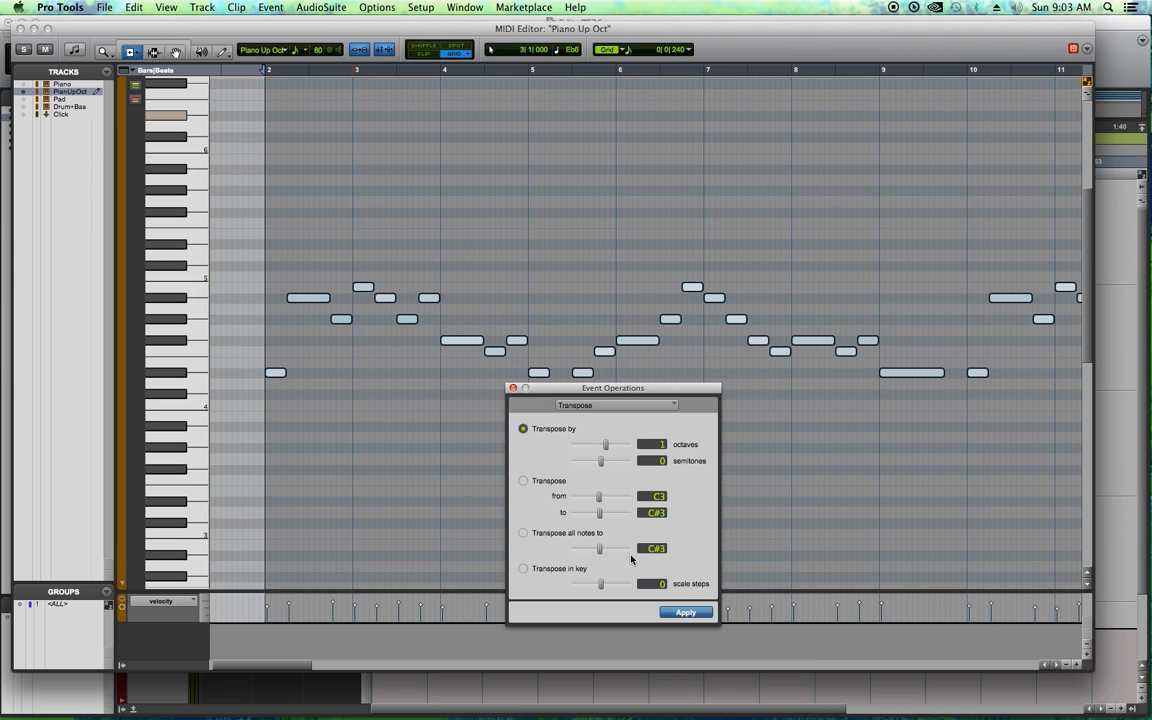
left_click(686, 612)
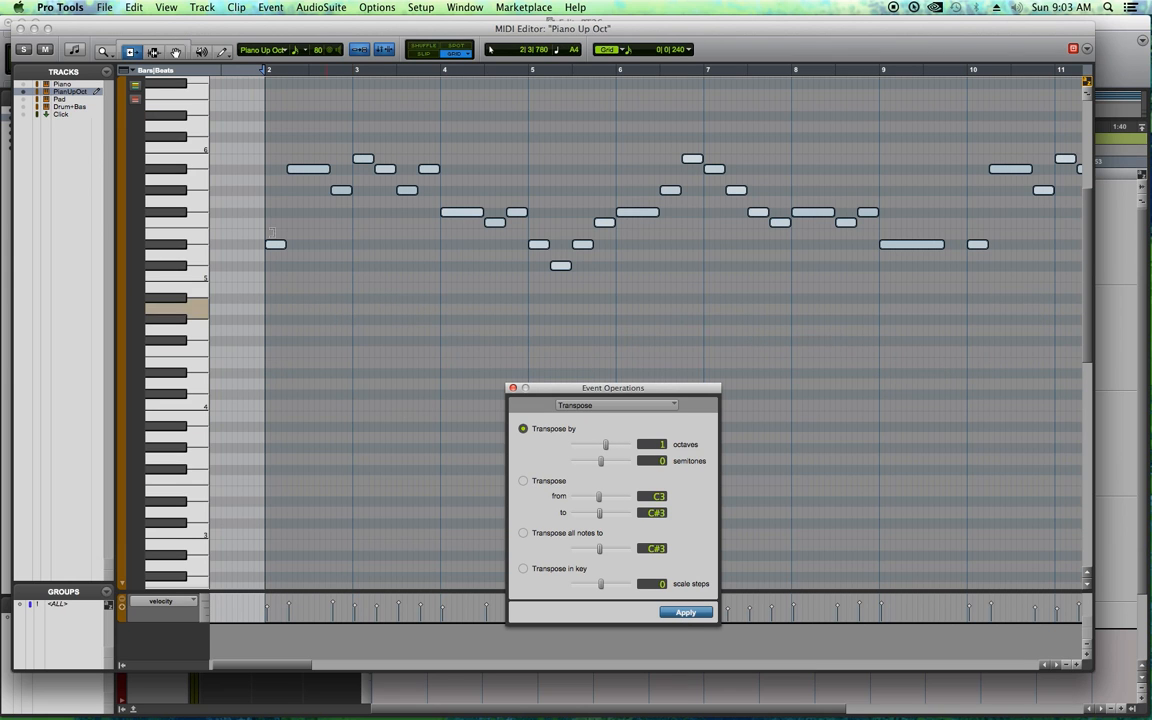
left_click(19, 29)
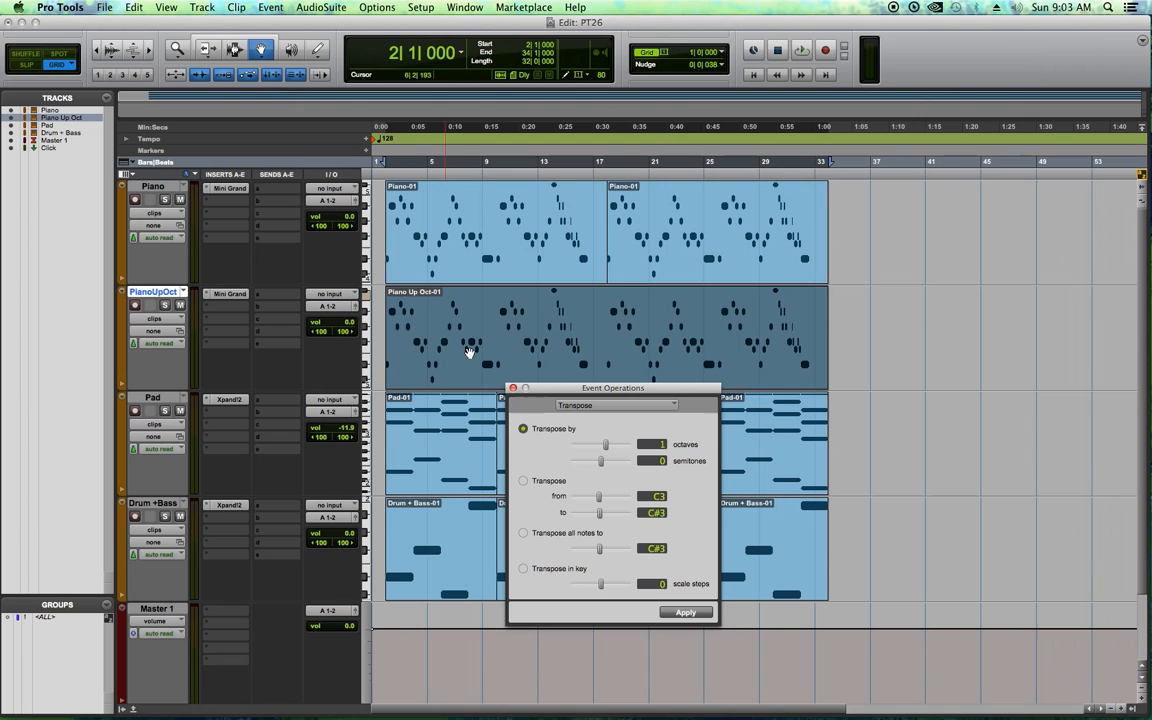
left_click(512, 387)
Solo the Piano and Piano Up Oct tracks and play them together from bar 2
left_click(396, 163)
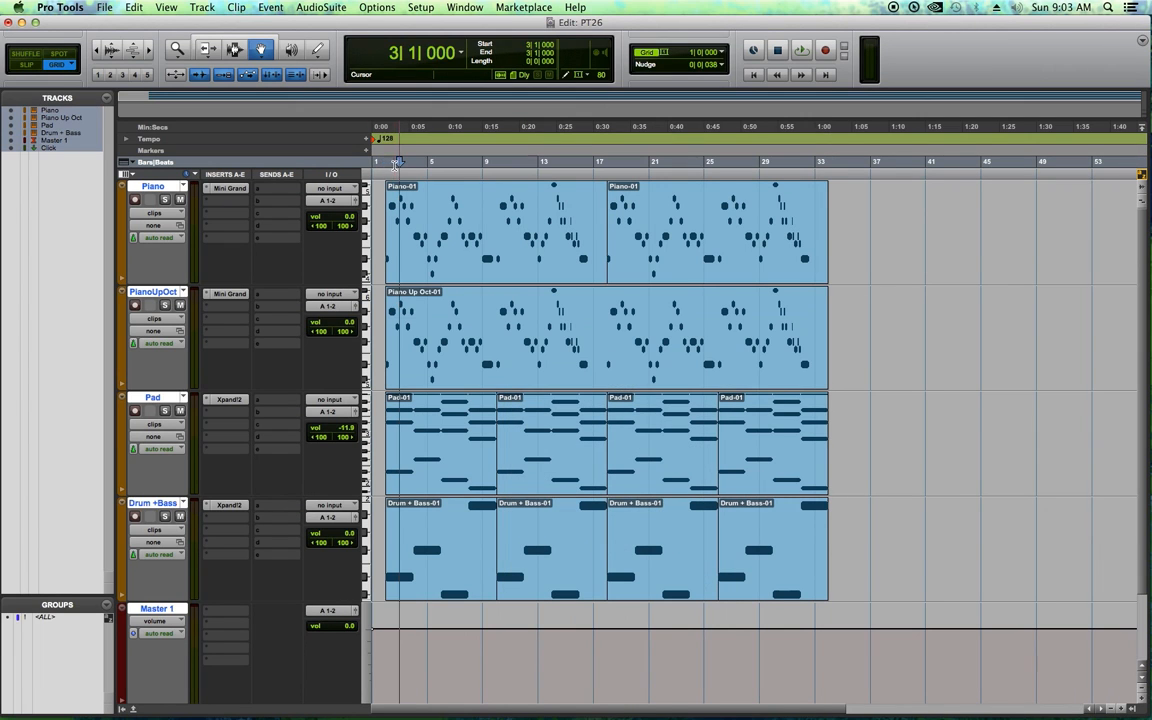
left_click(390, 163)
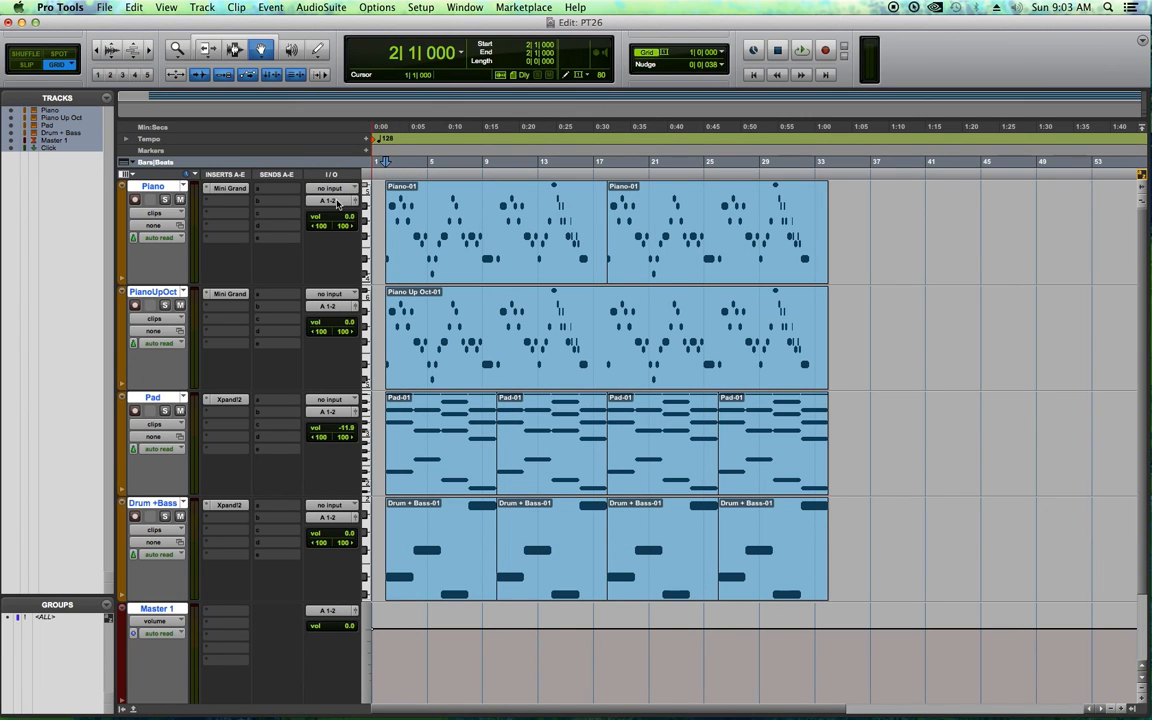
left_click(165, 199)
left_click(164, 306)
key("space")
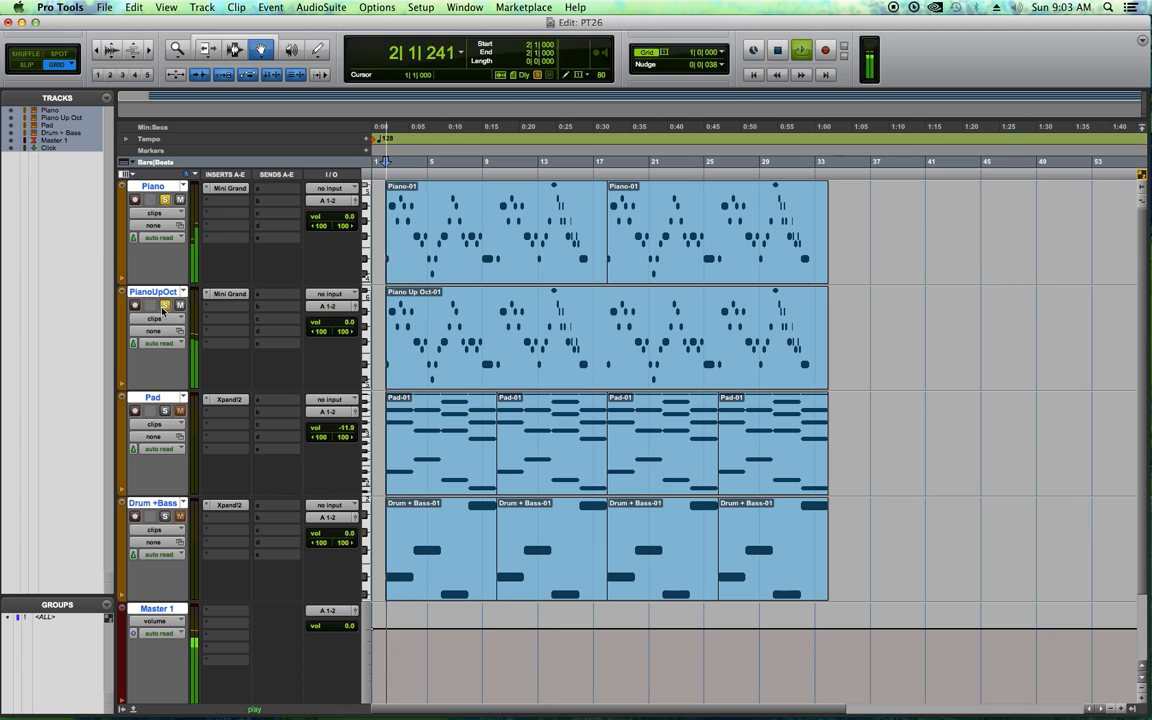
Set the Piano Up Oct volume to -4.6 and the Piano volume to +1.2 during playback, and stop
left_click_drag(349, 323, 349, 334)
left_click_drag(349, 217, 356, 213)
key("space")
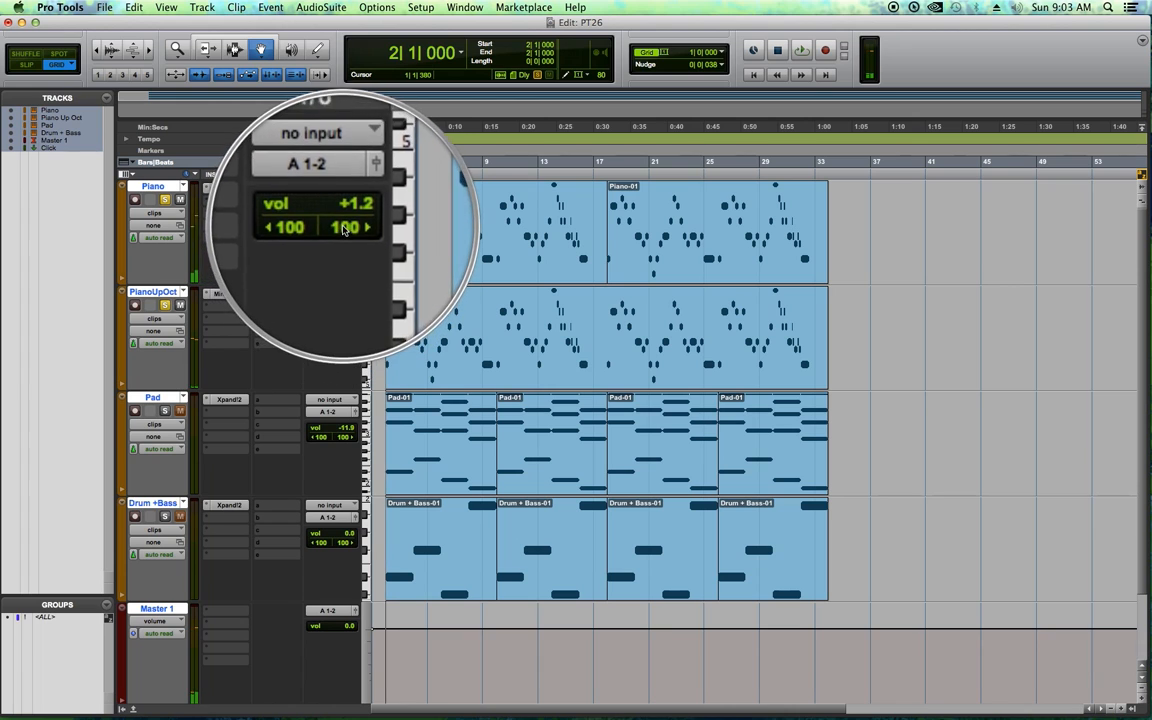
Set the Piano track's right pan to 19 and Piano Up Oct's left pan to 30, and play both soloed tracks from bar 2
left_click_drag(343, 229, 322, 240)
left_click_drag(319, 333, 334, 341)
key("space")
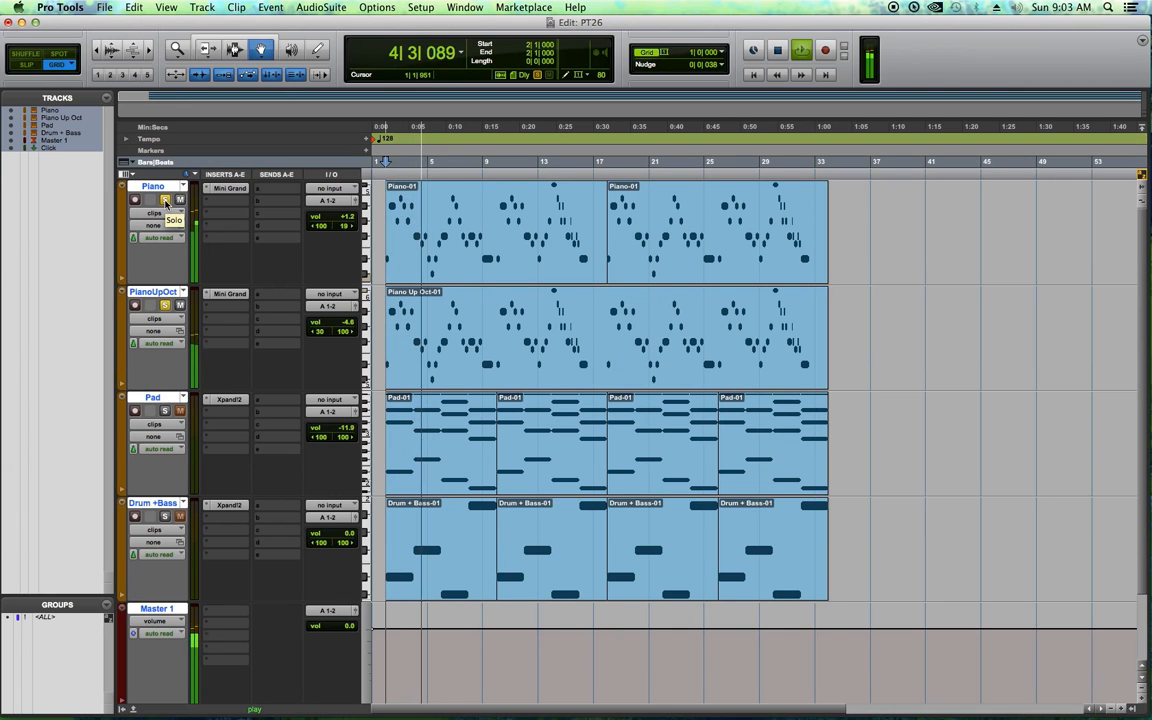
key("space")
scroll(262, 575, "down", 2)
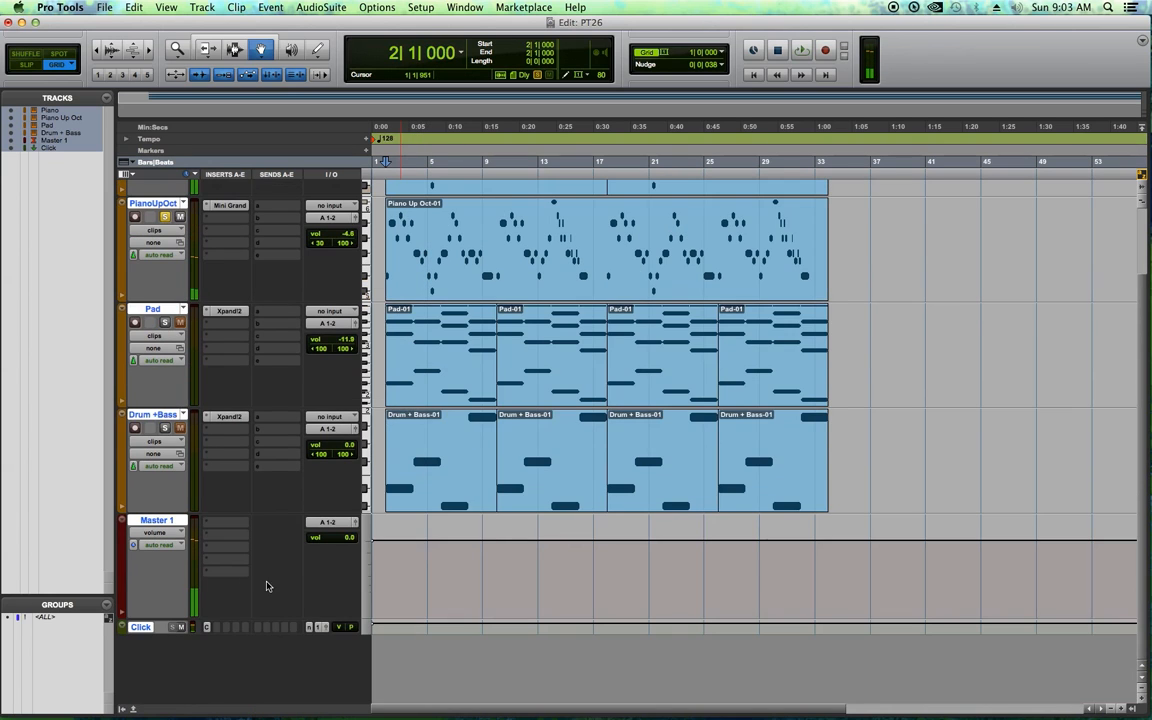
scroll(197, 630, "up", 2)
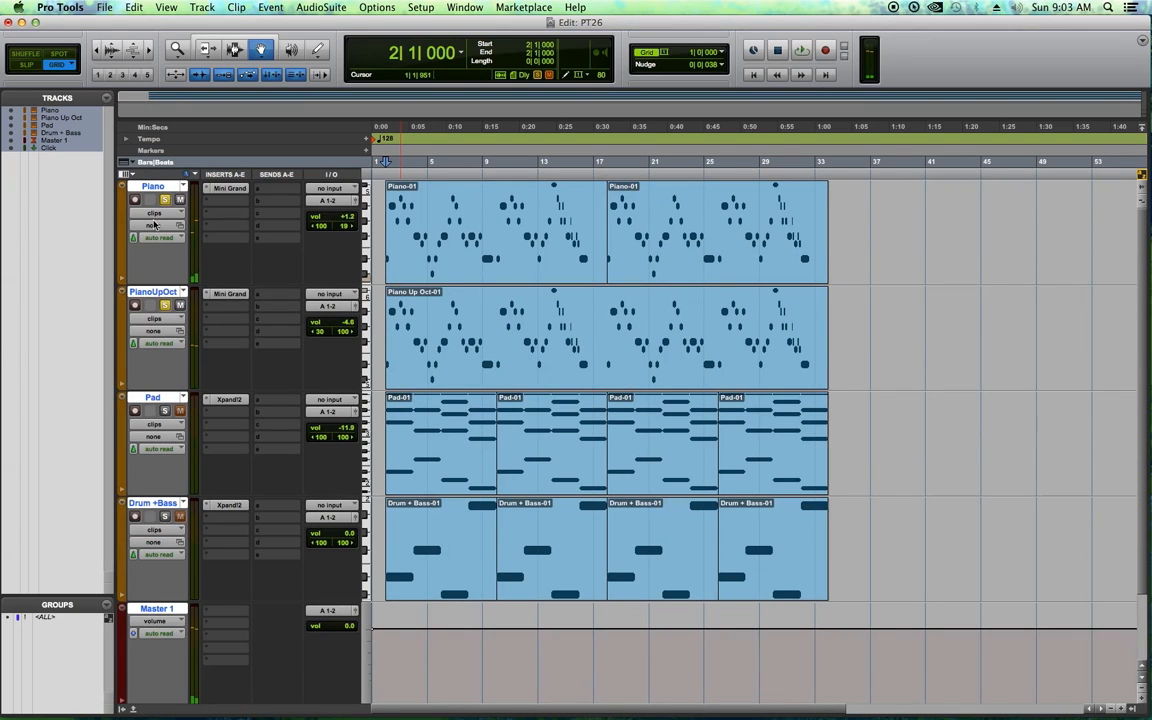
Unsolo the Piano and Piano Up Oct tracks and play the full arrangement from the start of the session
left_click(167, 306)
left_click(166, 293, "alt")
key("space")
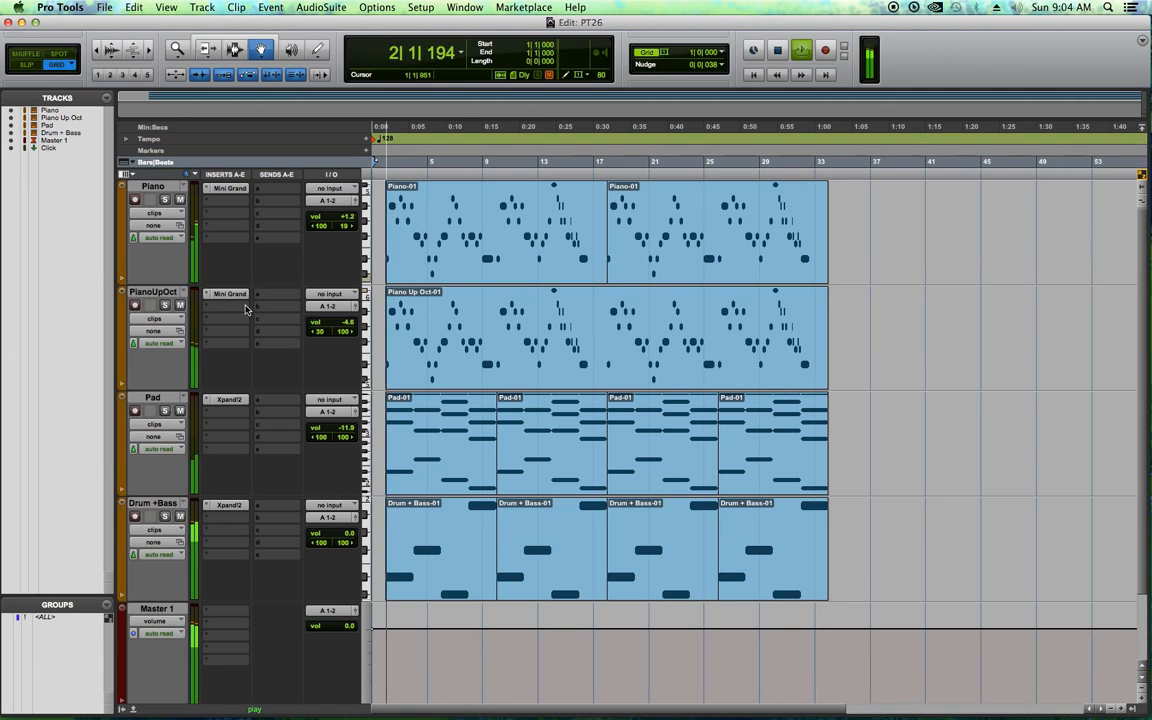
In the Mix window, set the volumes to -4.1 for Piano, -6.5 for Piano Up Oct and -13.1 for Pad during playback
key("super+equal")
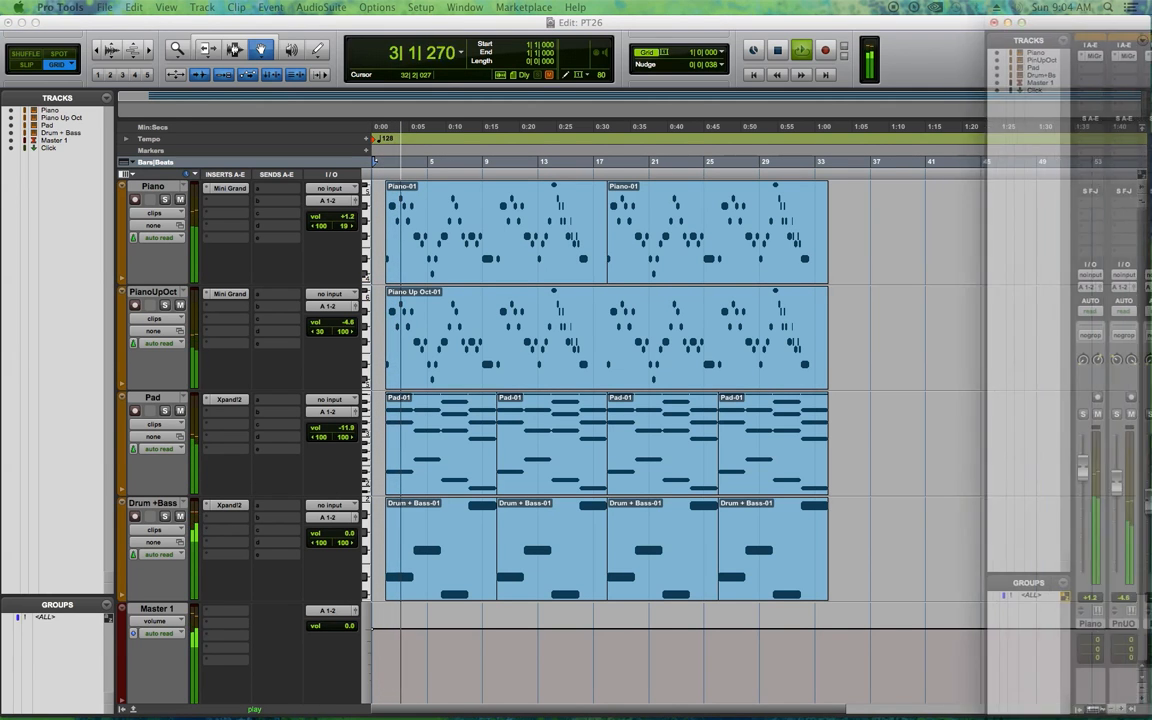
mouse_move(897, 469)
left_mouse_down()
mouse_move(932, 493)
mouse_move(896, 483)
left_mouse_up()
left_click_drag(962, 502, 962, 505)
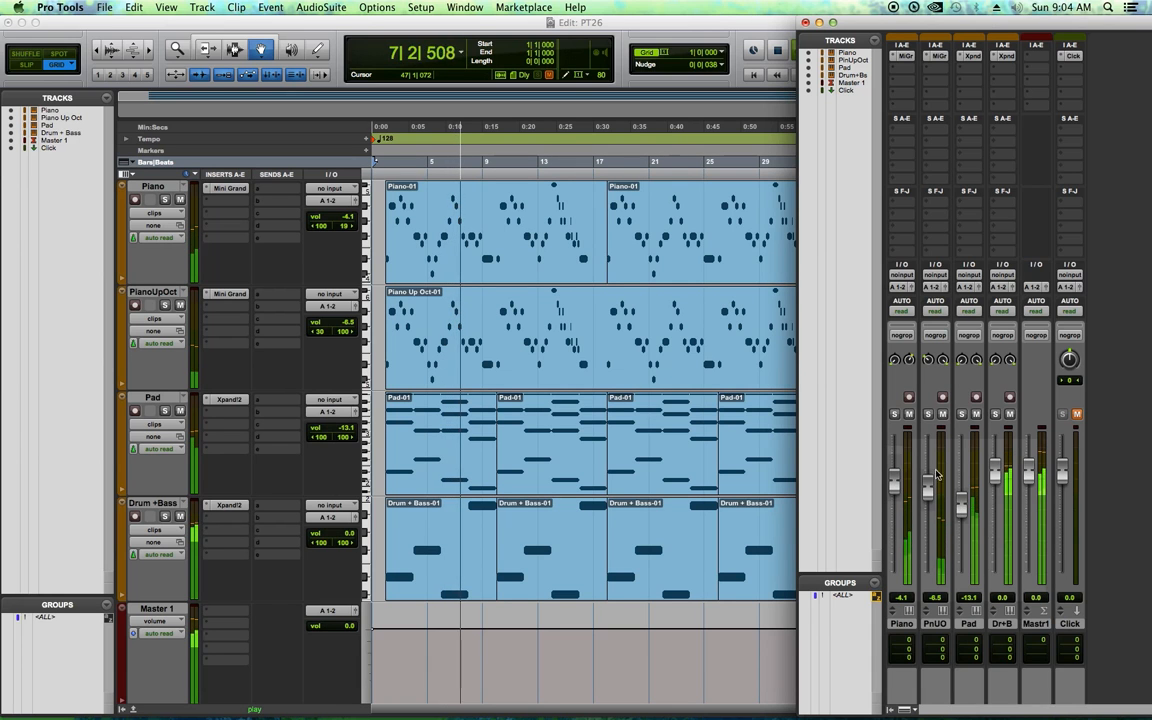
Lower the level of part A, Two Osc 303 Imposter, in the Drum + Bass track's Xpand!2 during playback, and stop
left_click(1003, 56)
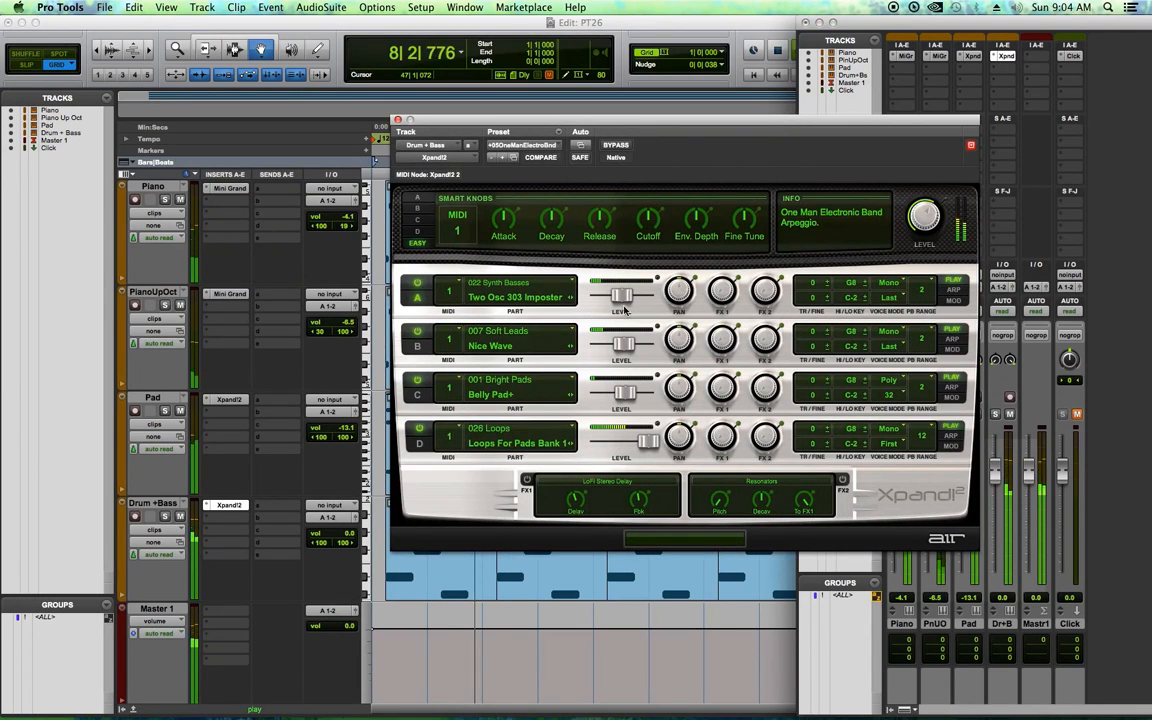
left_click_drag(622, 295, 612, 296)
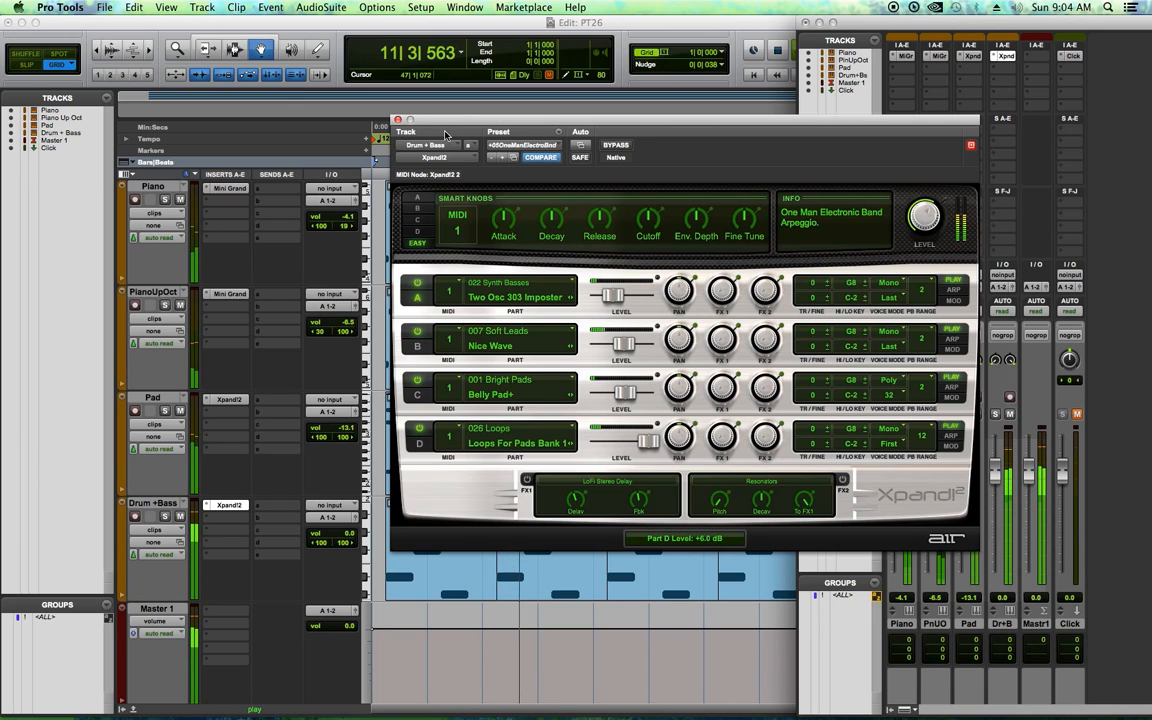
left_click_drag(459, 125, 555, 121)
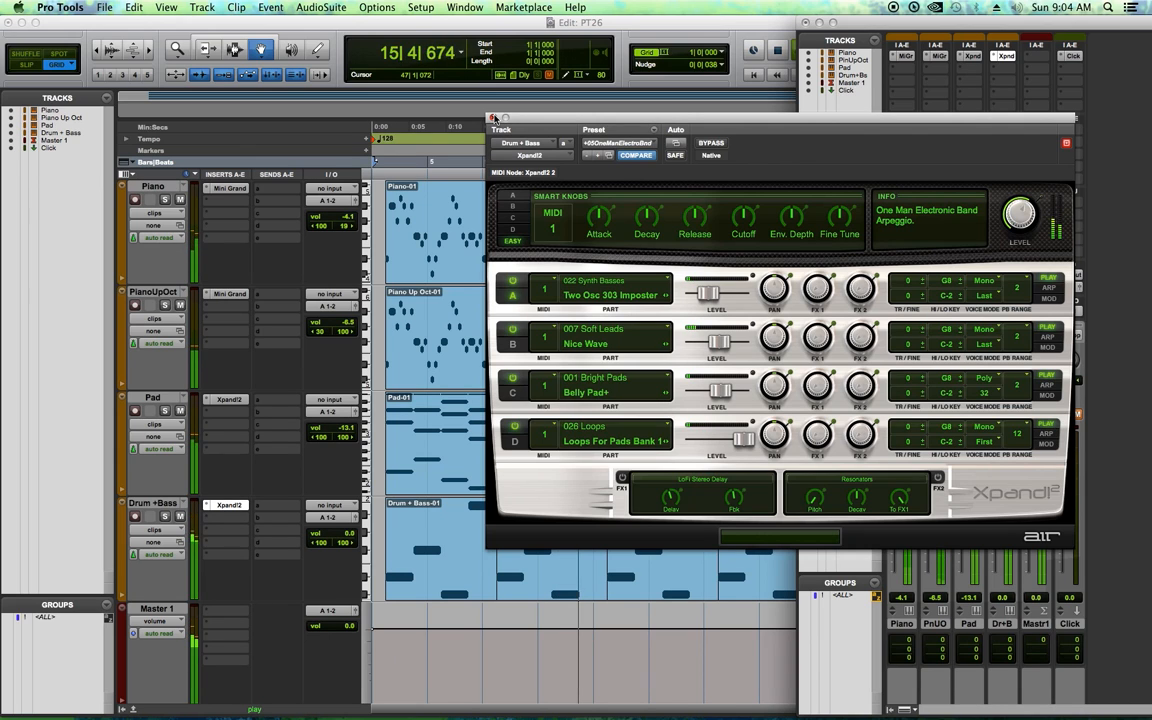
key("space")
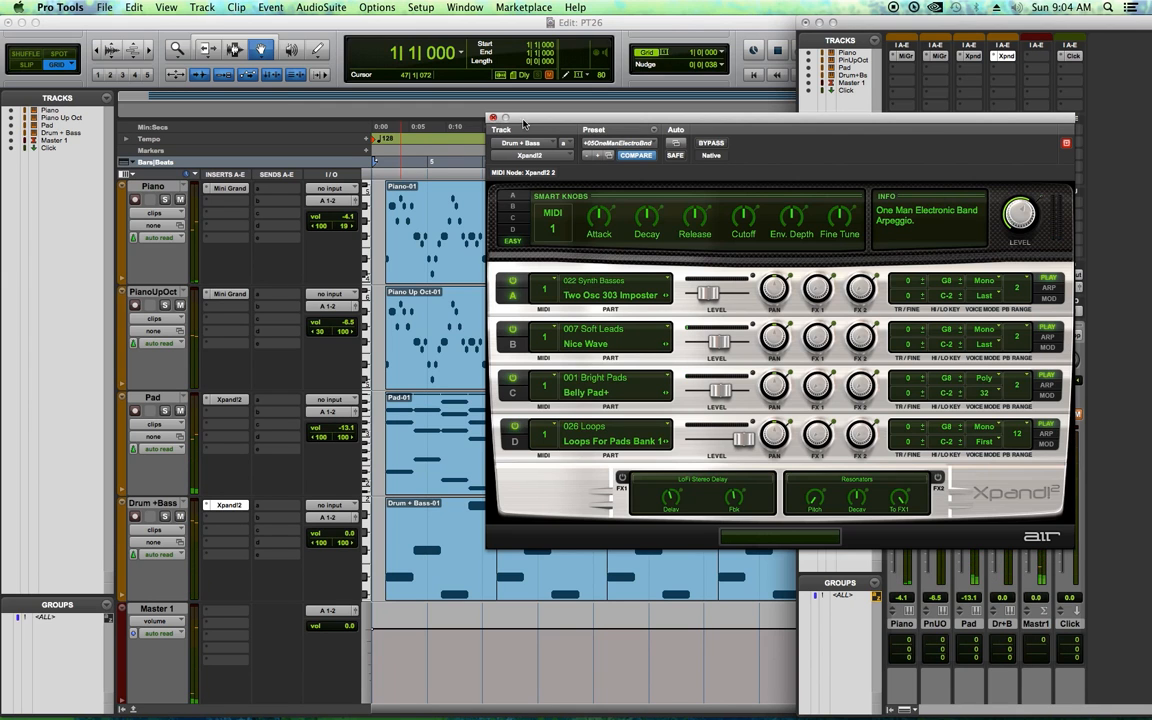
Lower the Two Osc 303 Imposter level slightly further, and close the Xpand!2 and Mix windows
left_click_drag(623, 123, 566, 140)
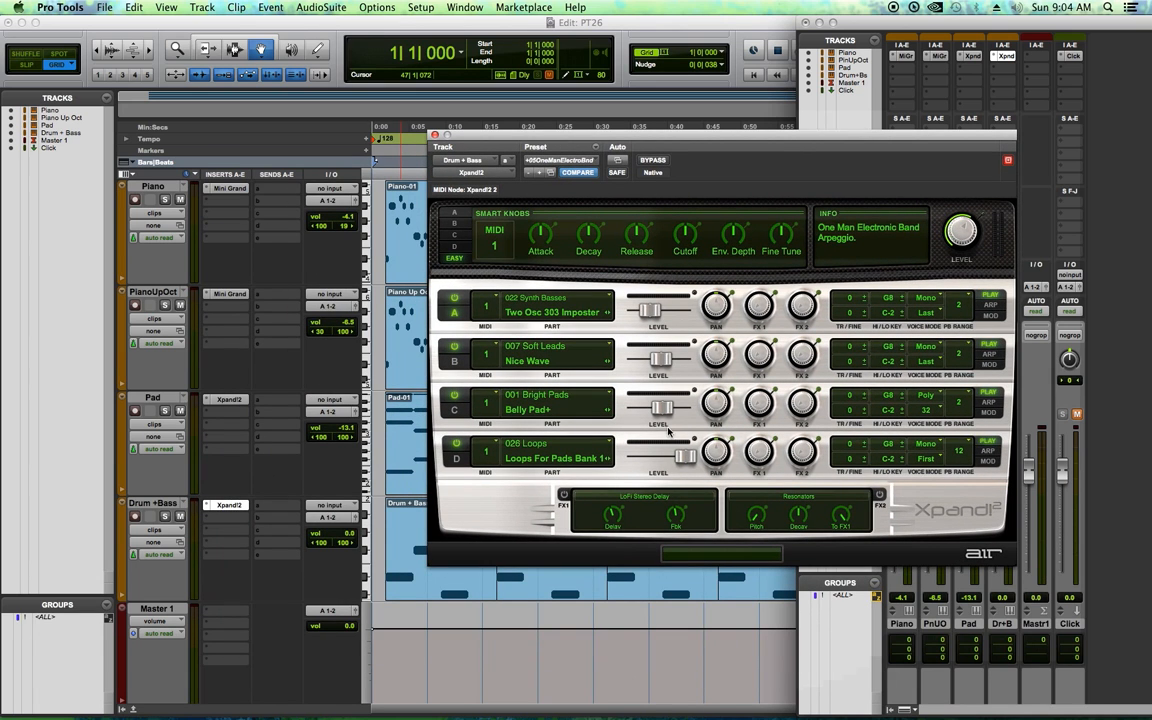
mouse_move(645, 314)
left_mouse_down()
mouse_move(656, 320)
mouse_move(645, 318)
left_mouse_up()
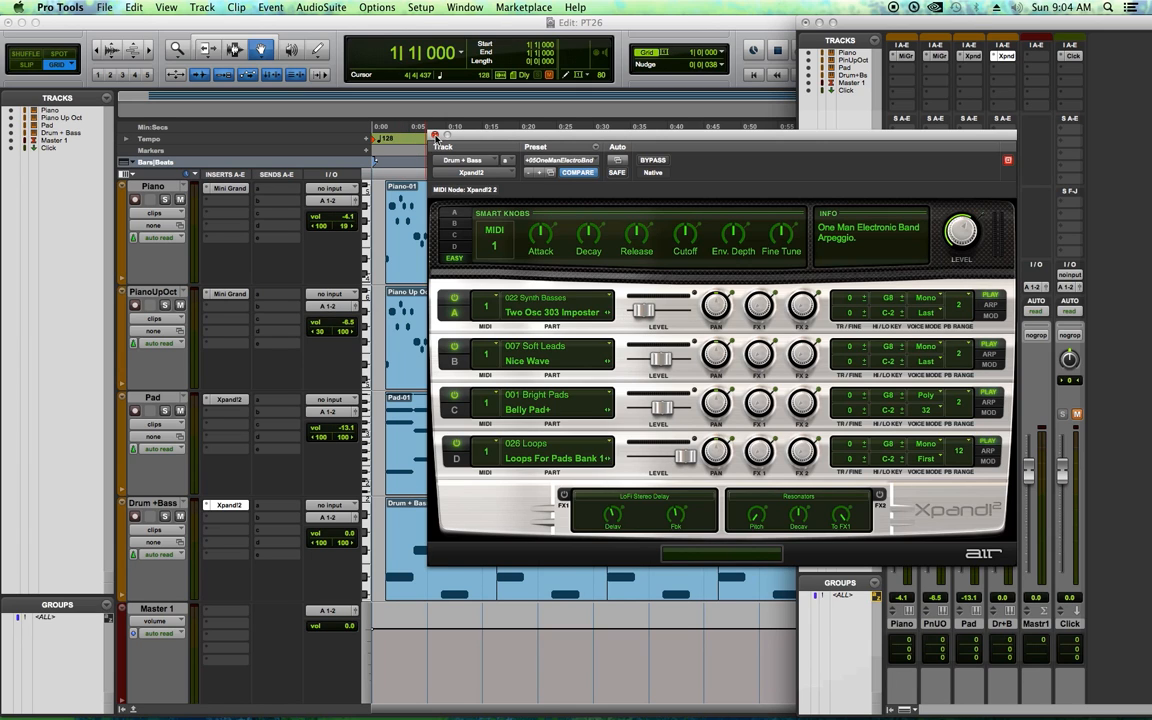
left_click(435, 135)
left_click(806, 22)
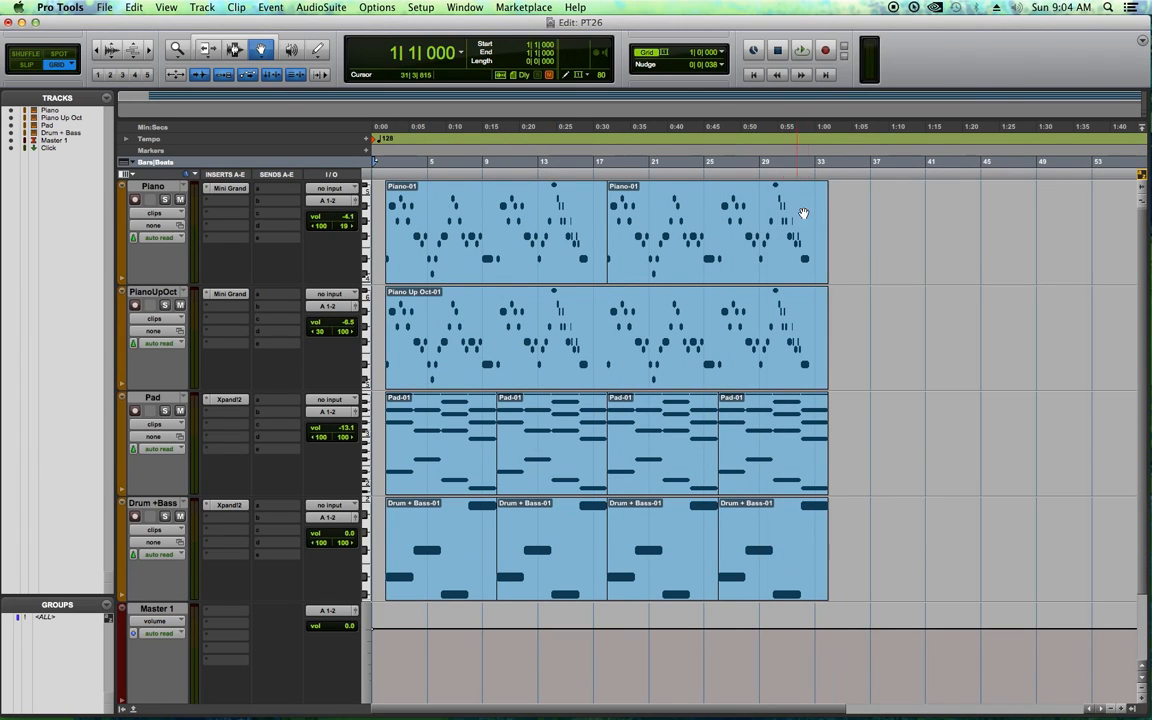
Select the range from bar 1 to bar 36 across the Piano through Master 1 tracks, and look at the bounce options without choosing one
left_click(236, 50)
left_click_drag(852, 200, 373, 633)
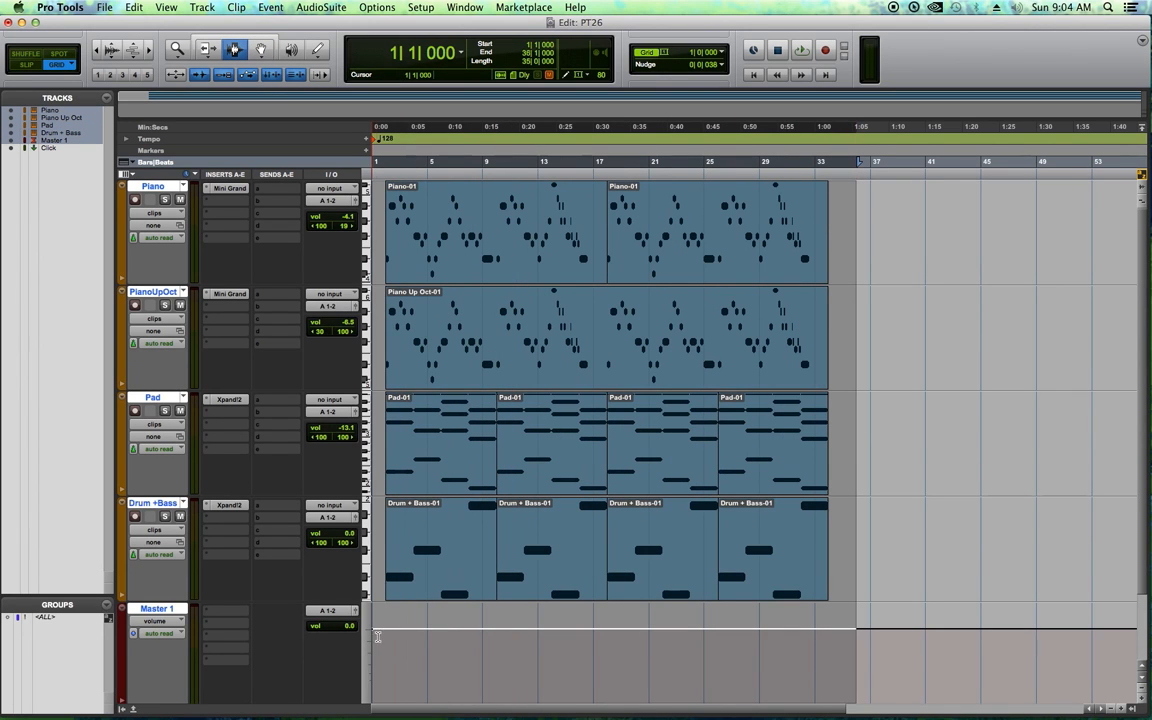
left_click(104, 8)
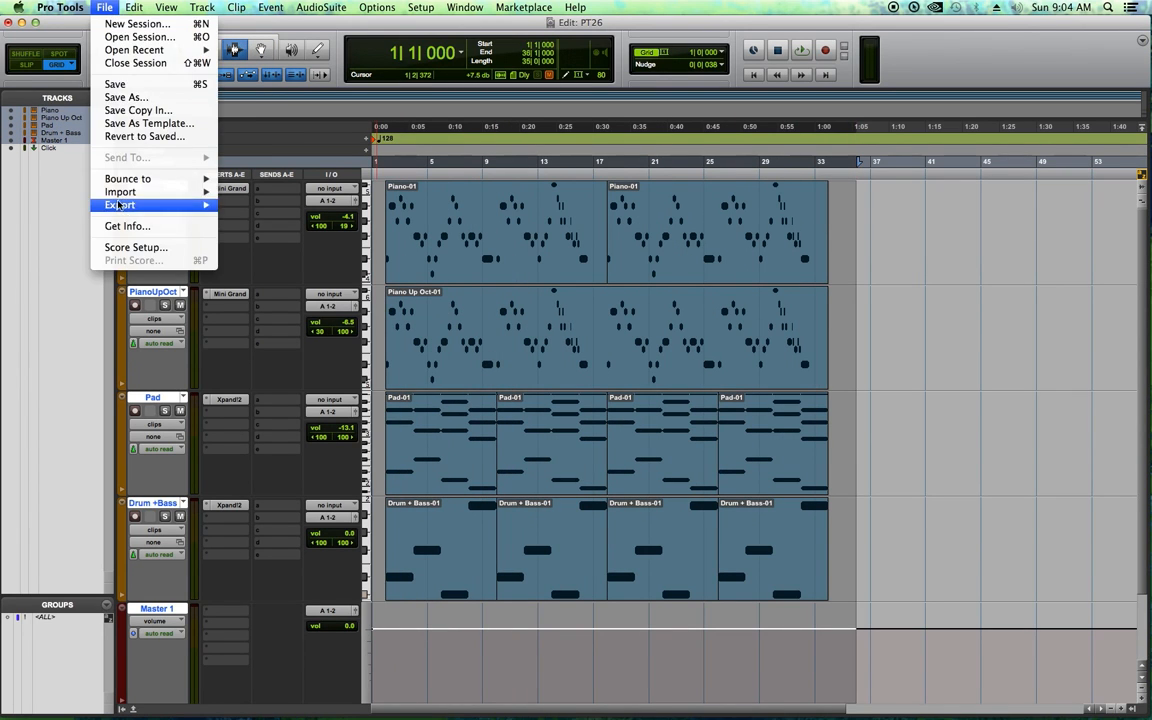
mouse_move(121, 178)
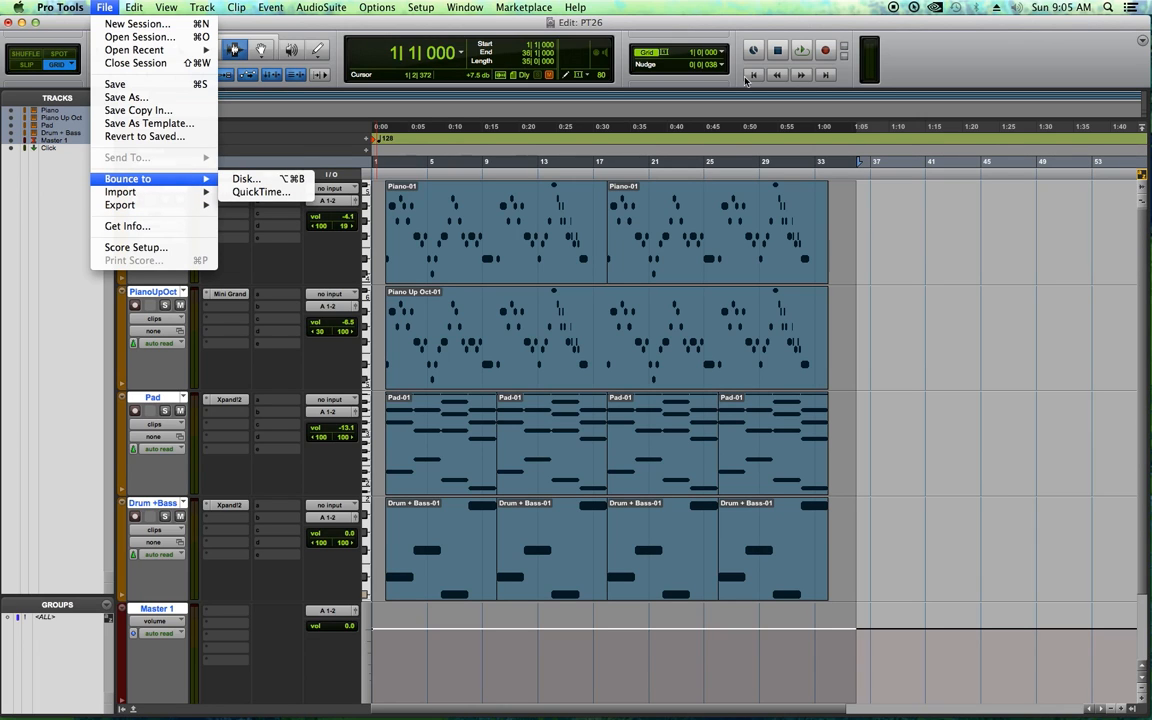
left_click(901, 32)
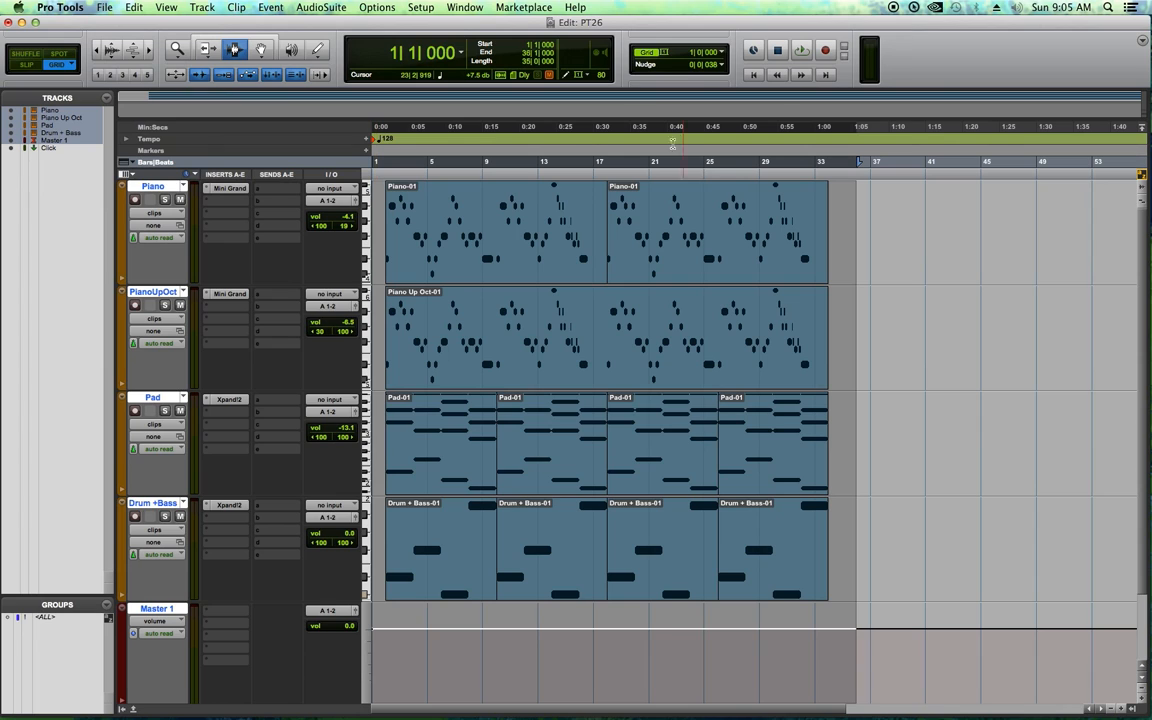